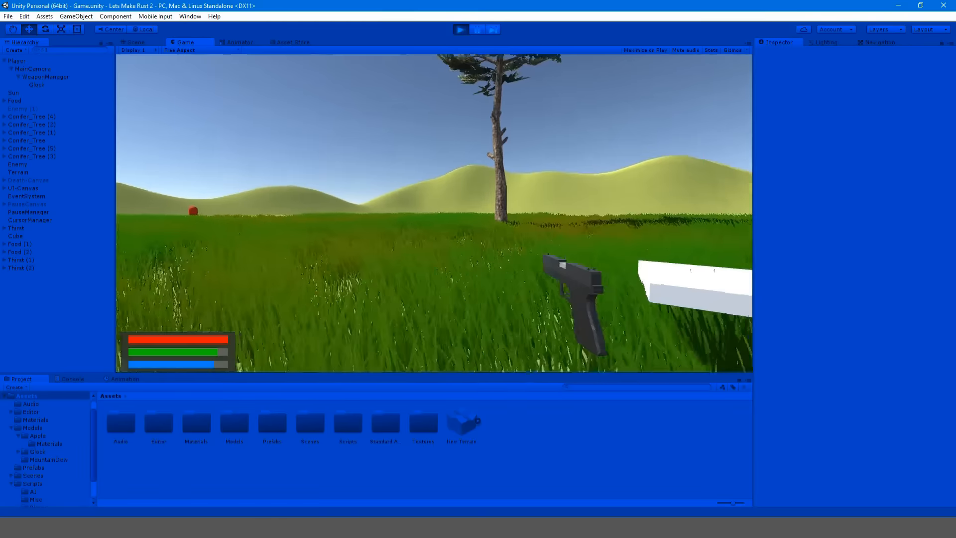
Play-test the game by aiming the pistol, walking to the table, and consuming the apples and drink cans
right_click(435, 214)
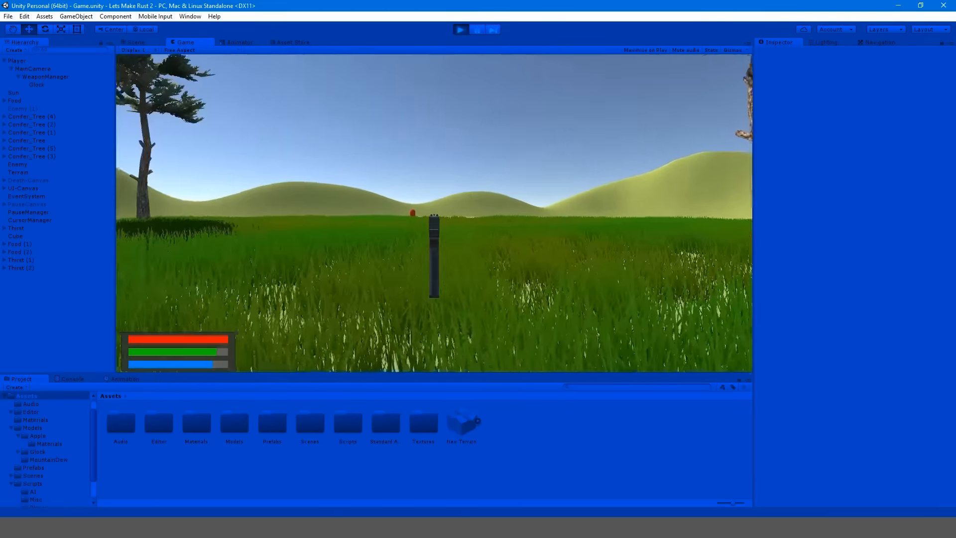
key("s")
key("w")
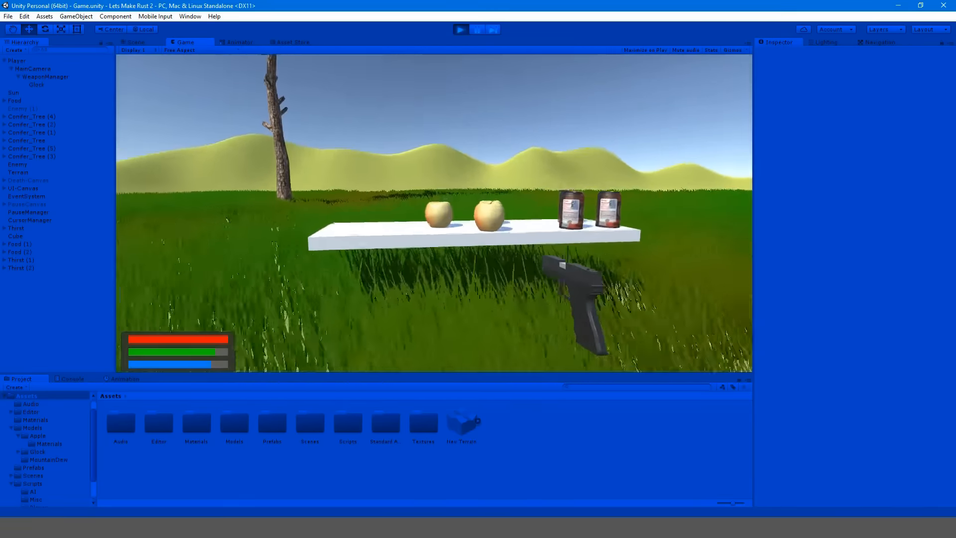
key("w")
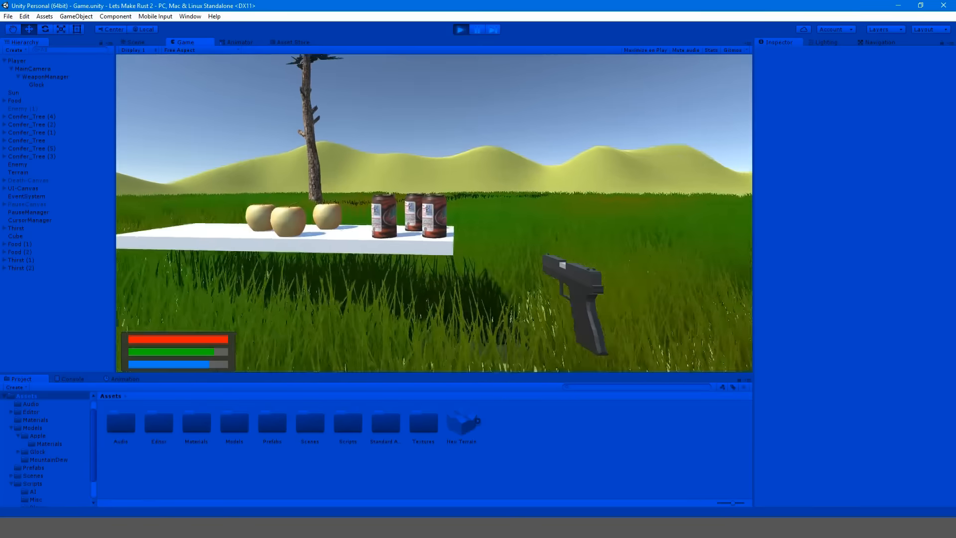
key("e")
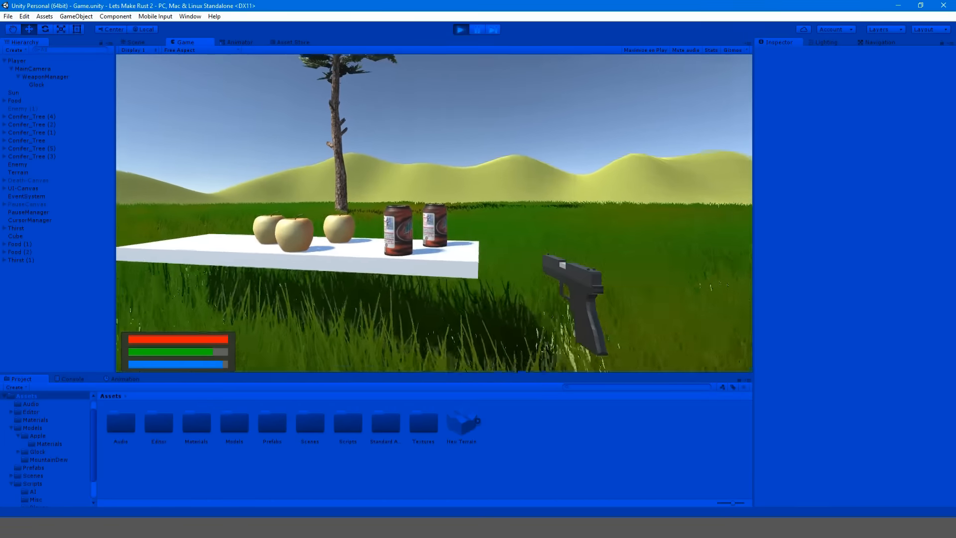
key("a")
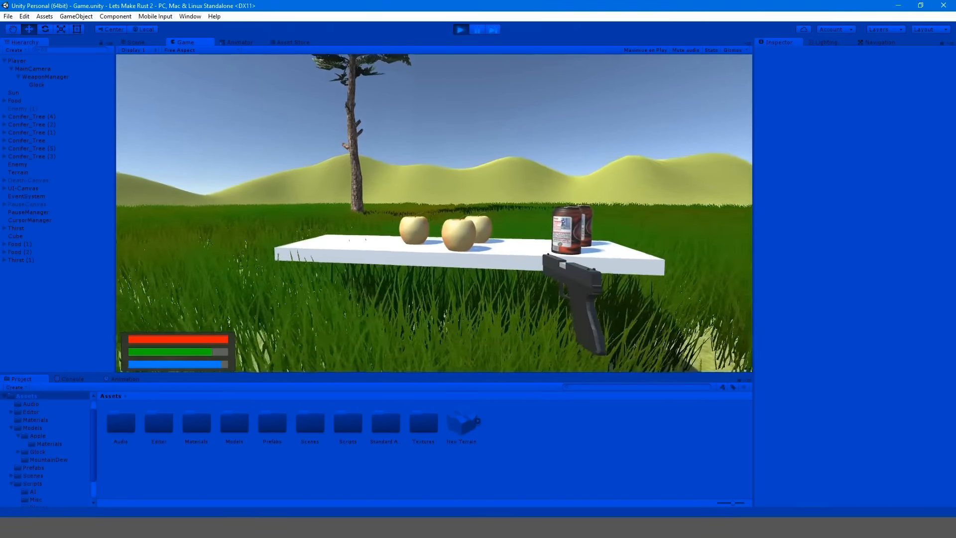
key("e")
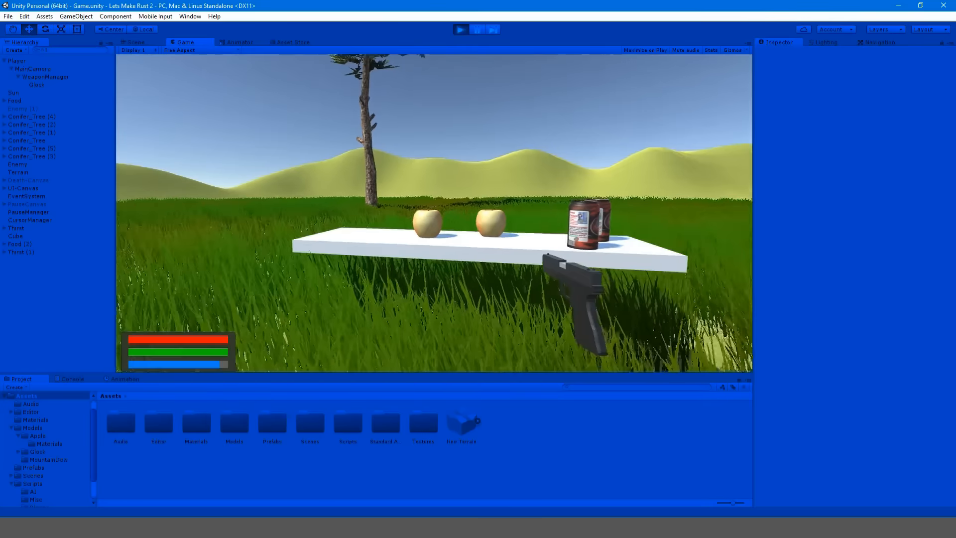
key("e")
key("e")
key("e")
key("e")
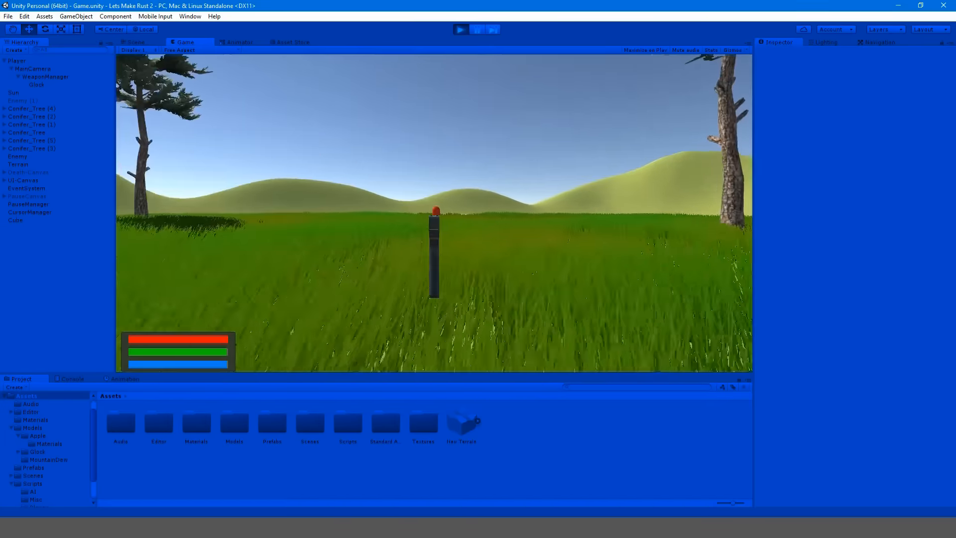
left_click(434, 213)
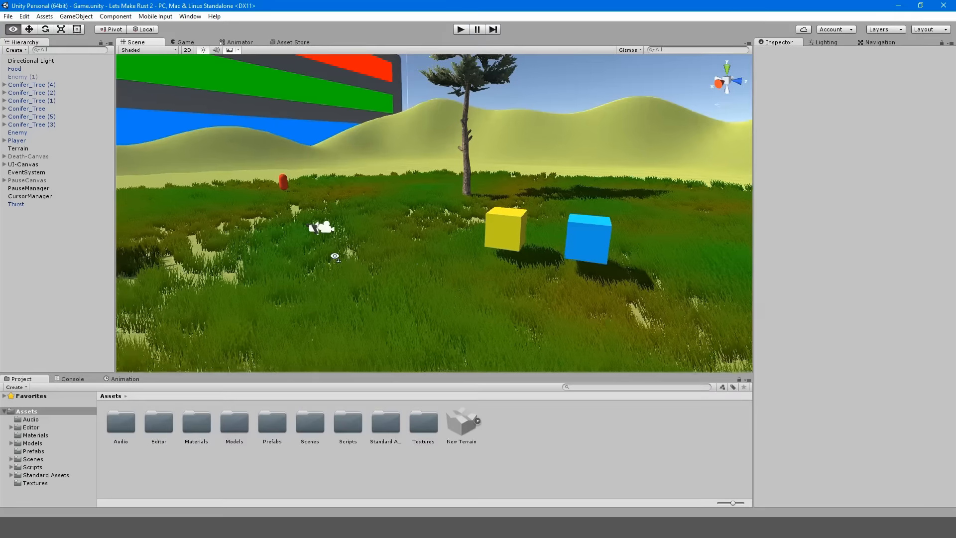
Import the Apple and Mountain Dew Code Red soda can folders into the project's Models folder
left_click_drag(348, 249, 336, 313, "alt")
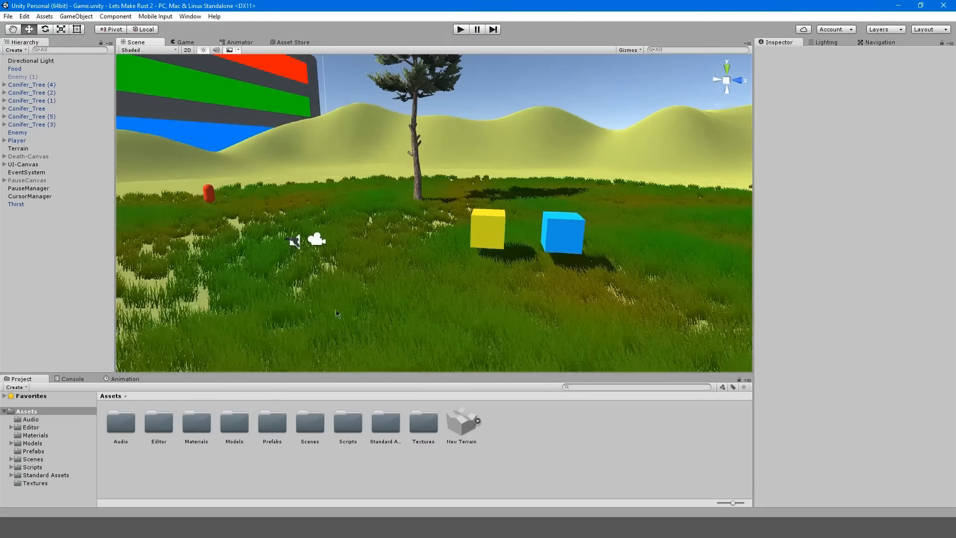
left_click(235, 427)
double_click(234, 426)
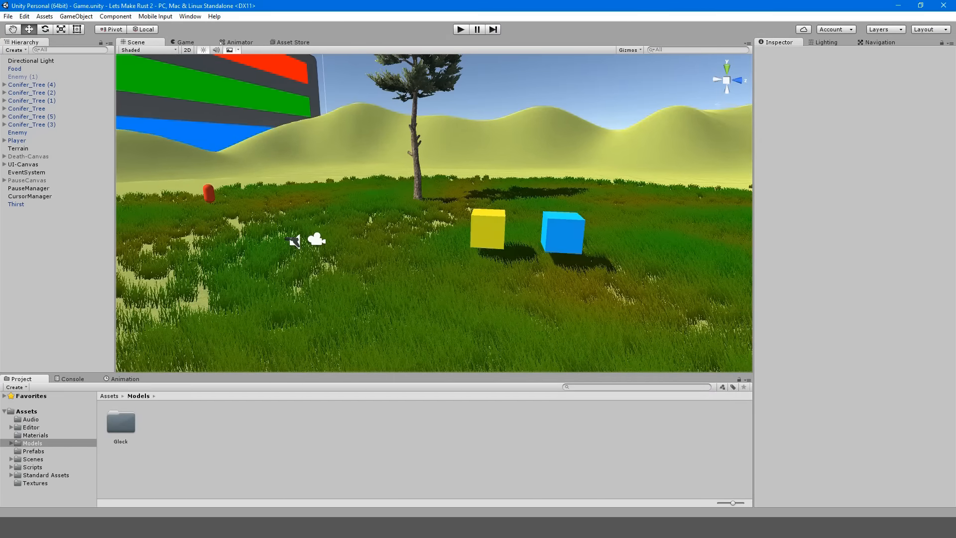
left_click_drag(199, 453, 245, 435)
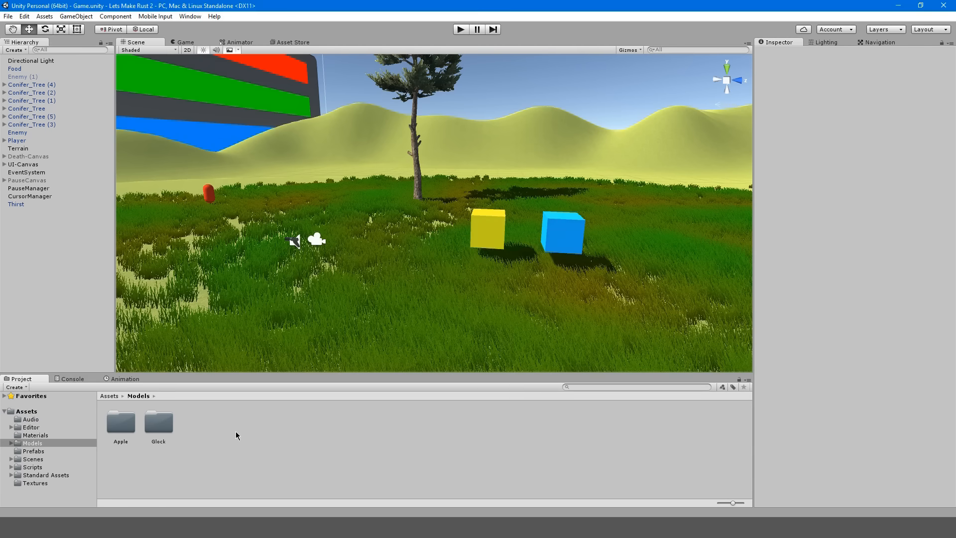
left_click_drag(42, 397, 260, 445)
Rename the imported soda can folder as MountainDew
left_click(205, 424)
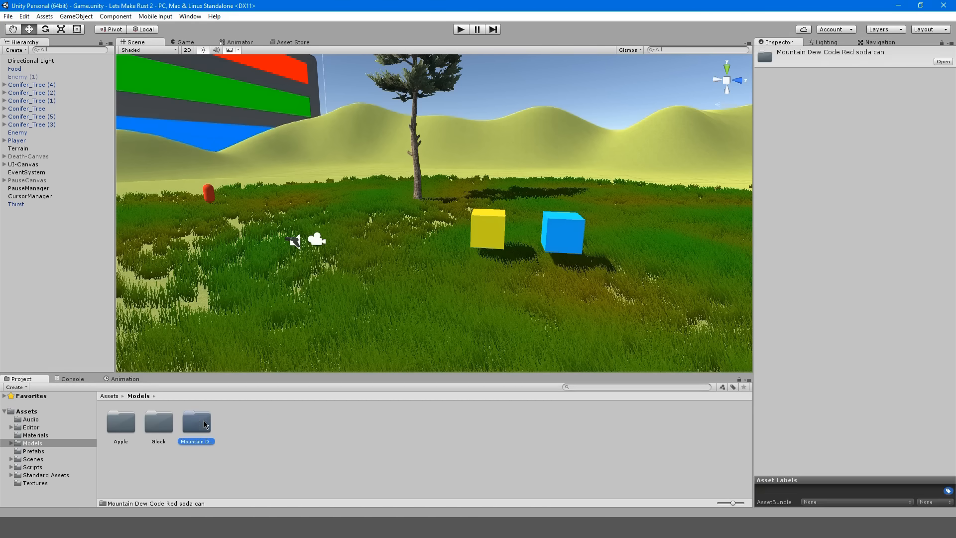
key("F2")
type("MountainDew")
key("Return")
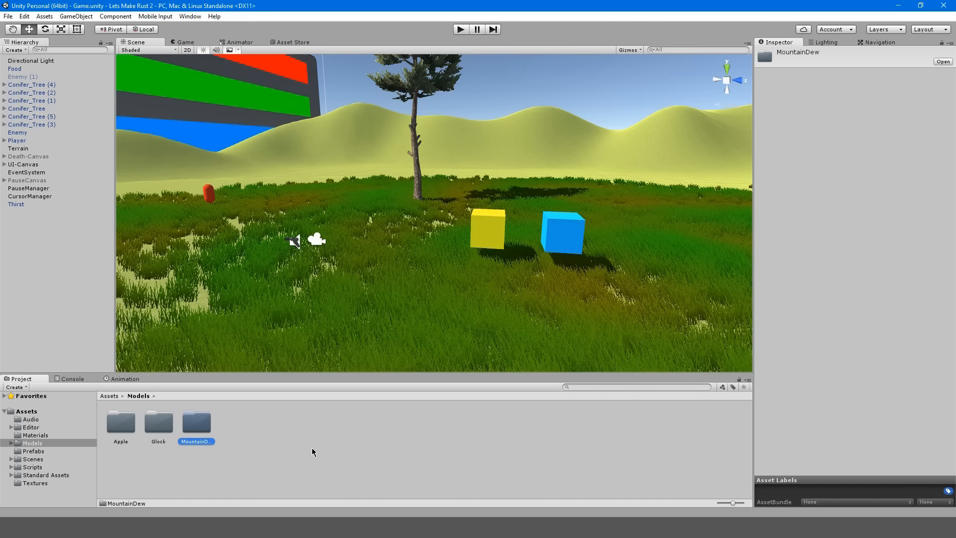
Disable Import Animation for the soda can model in the MountainDew folder and apply the import settings
key("Left")
key("Left")
double_click(186, 416)
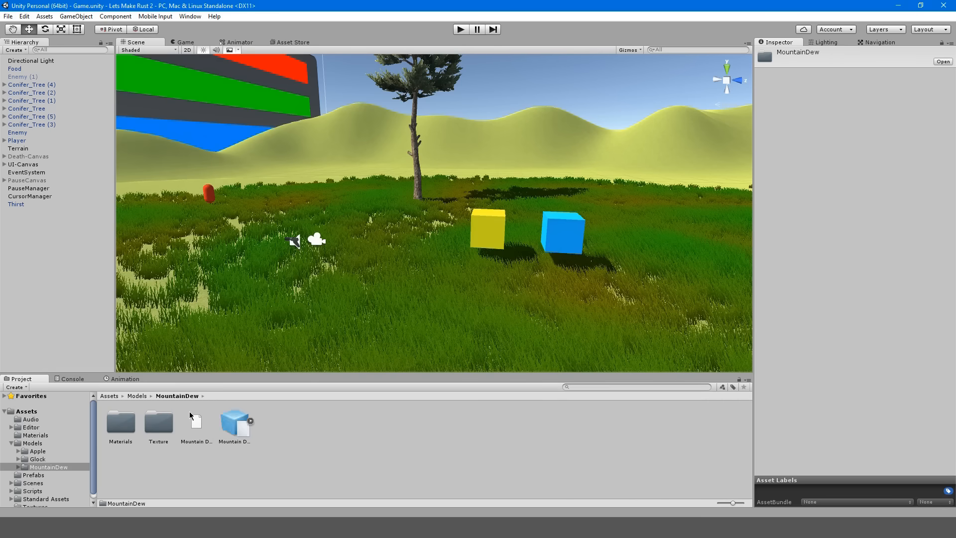
left_click(225, 421)
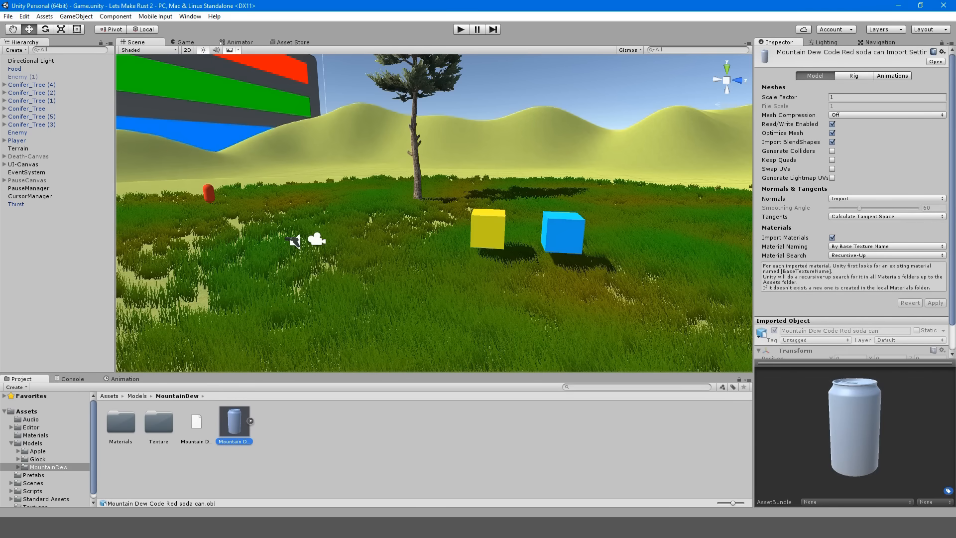
left_click(854, 75)
left_click(896, 75)
left_click(835, 86)
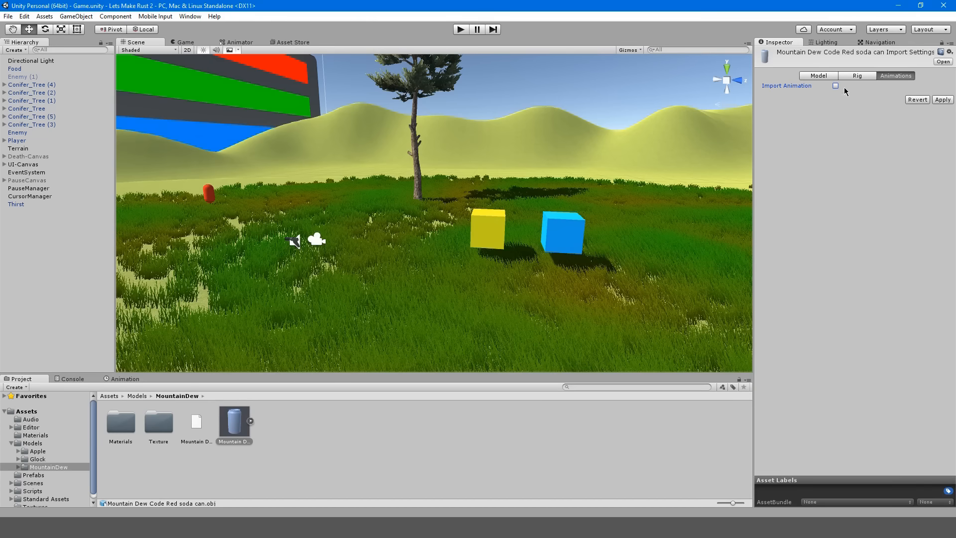
left_click(946, 101)
left_click(819, 76)
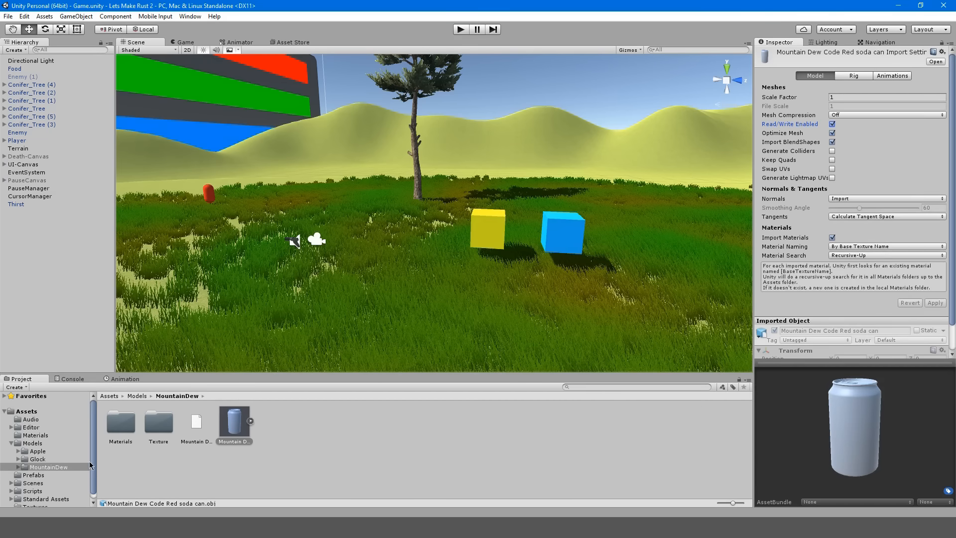
Compare the two apple models in the Apple folder and delete the duplicate apple.3ds
left_click(37, 451)
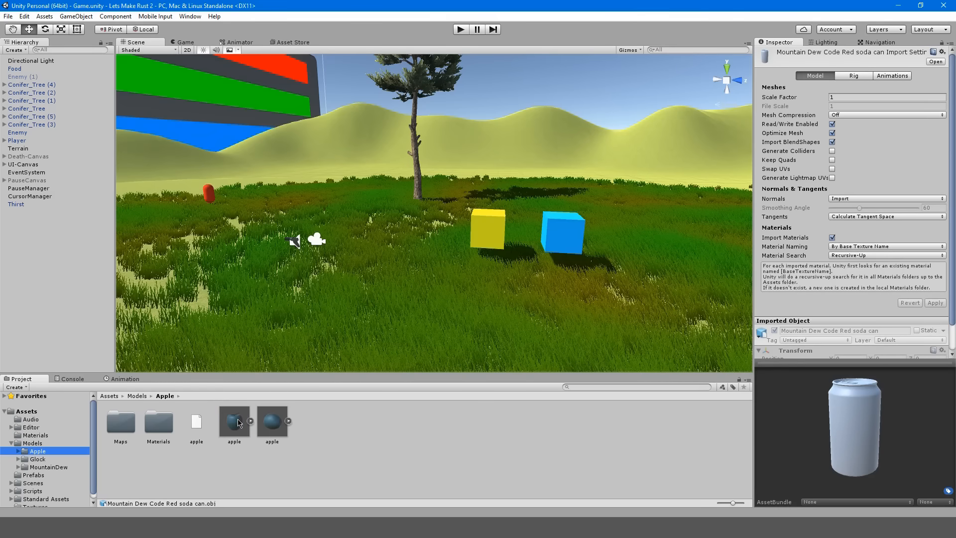
left_click(241, 423)
left_click(264, 429)
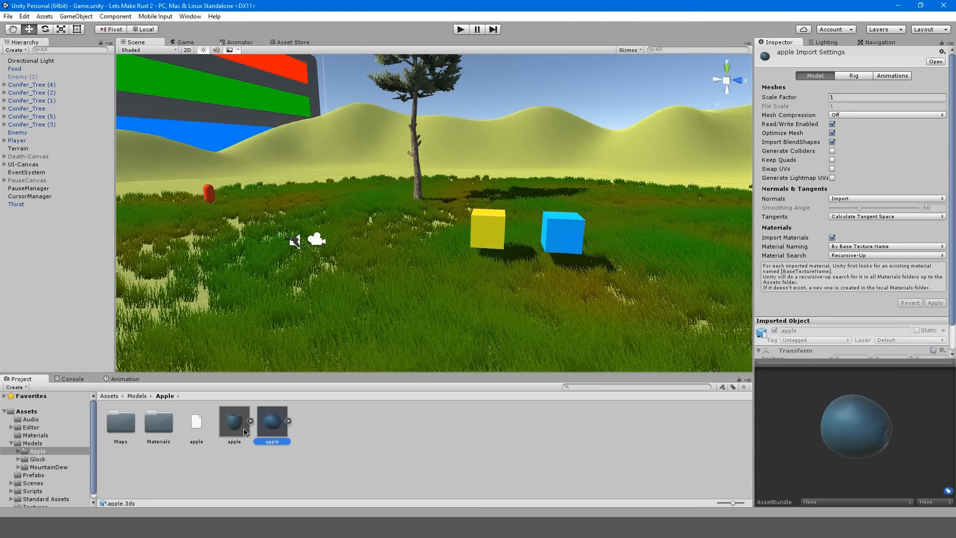
left_click(243, 428)
left_click(277, 431)
key("Delete")
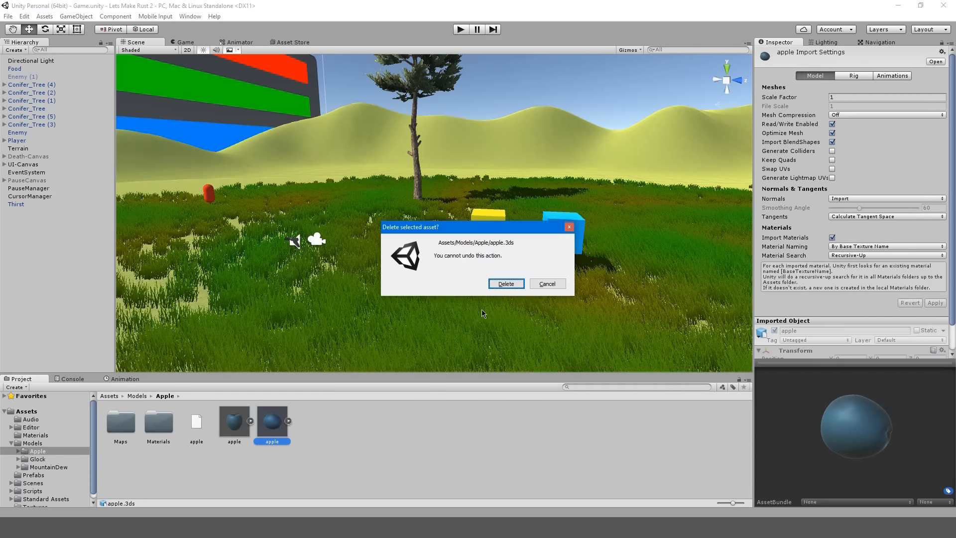
left_click(501, 282)
Delete the apple.mtl file from the Apple folder
left_click(240, 425)
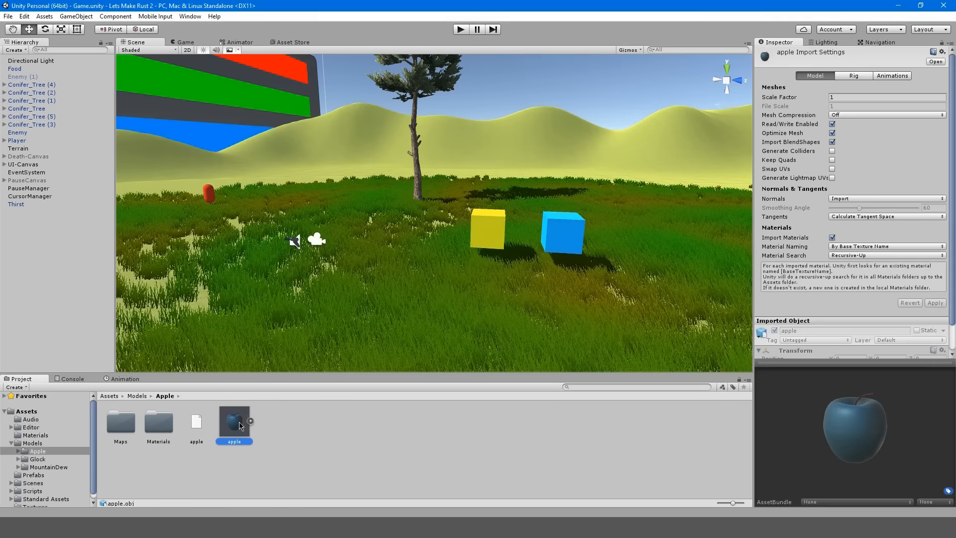
left_click(194, 431)
key("Delete")
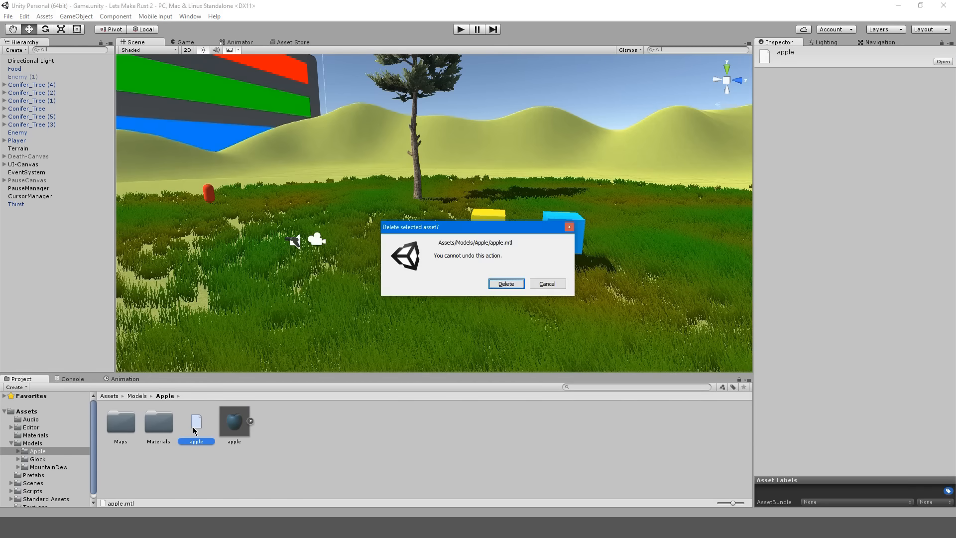
left_click(505, 283)
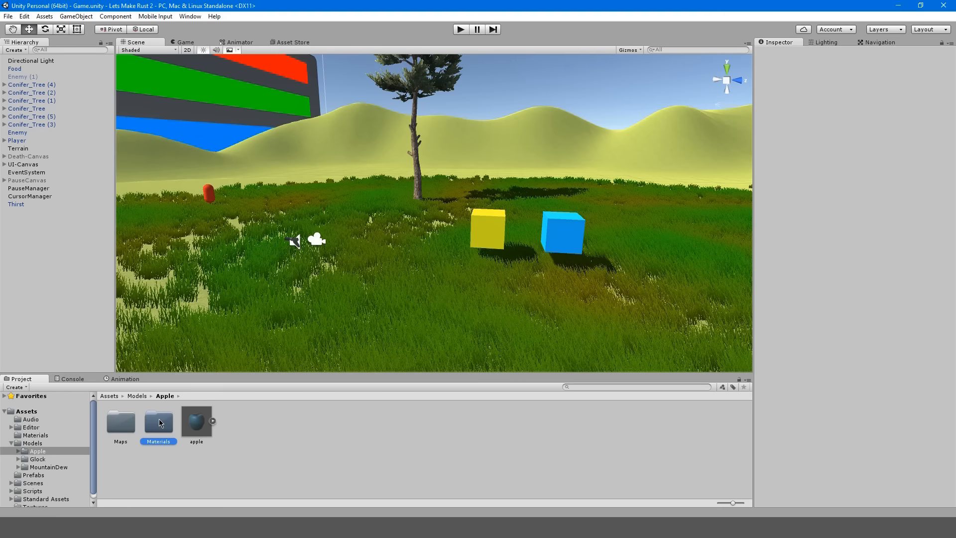
Move both materials from the Materials subfolder into the Apple folder and delete the emptied Materials folder
double_click(159, 421)
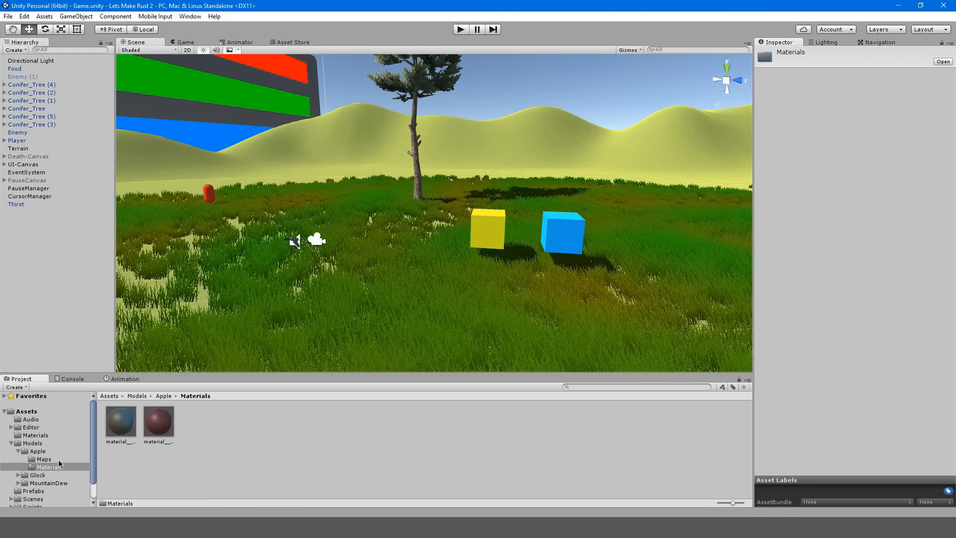
left_click(122, 421)
key("ctrl+a")
left_click_drag(121, 419, 48, 455)
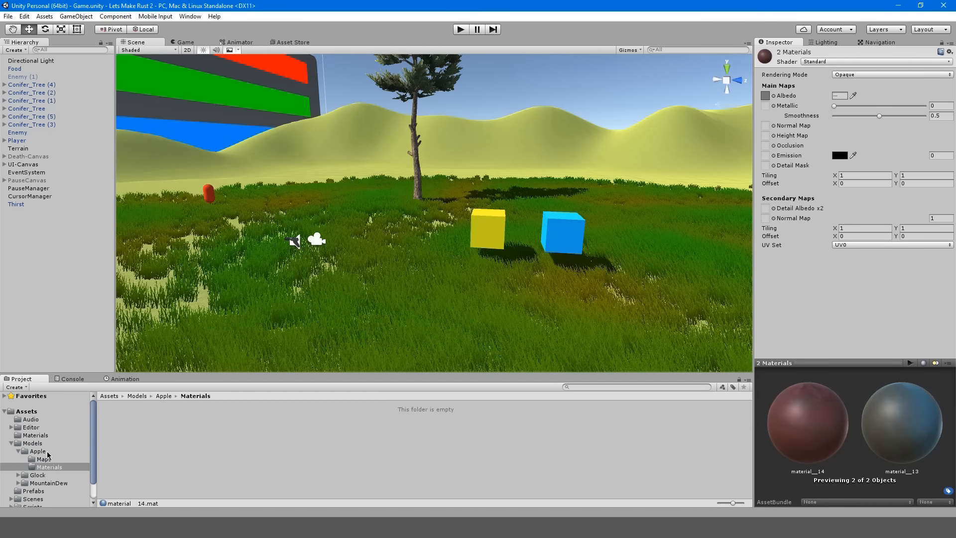
left_click(48, 454)
left_click(149, 424)
key("Delete")
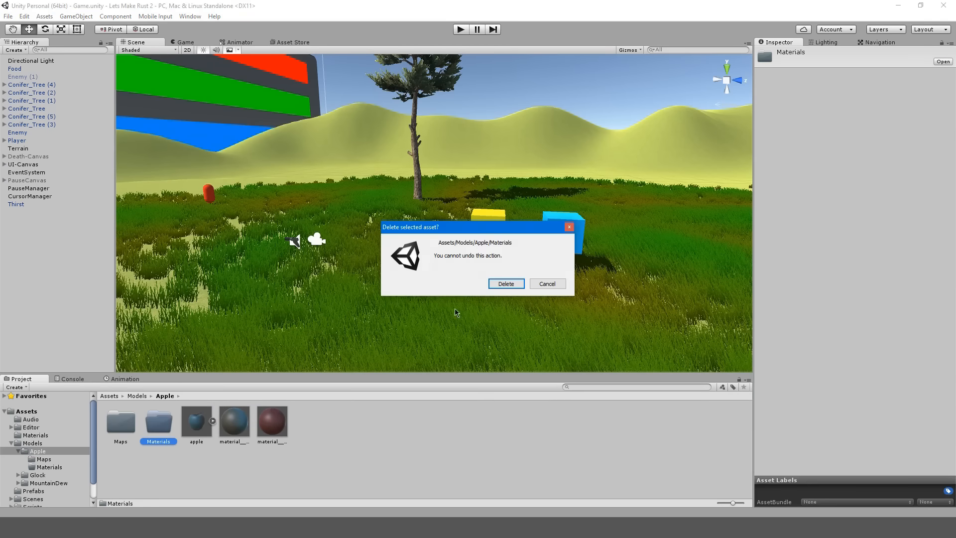
left_click(506, 282)
Move all the skin and stem textures from the Maps subfolder into the Apple folder and delete the emptied Maps folder
double_click(121, 422)
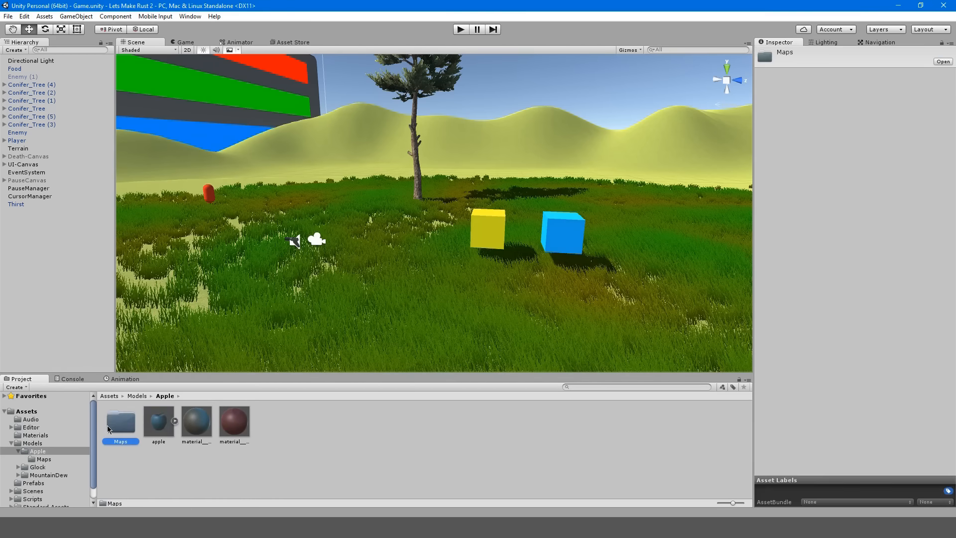
left_click(120, 424)
key("ctrl+a")
left_click(102, 438)
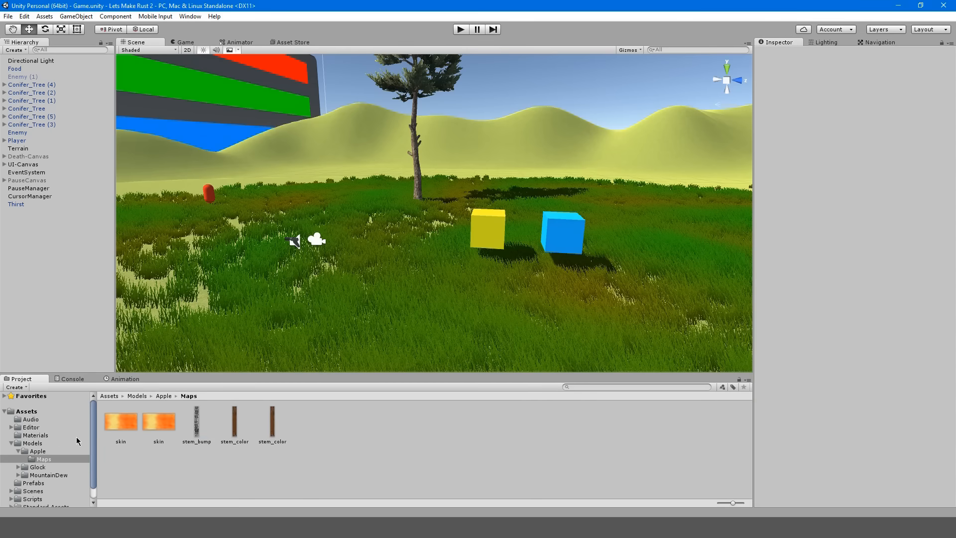
left_click(119, 443)
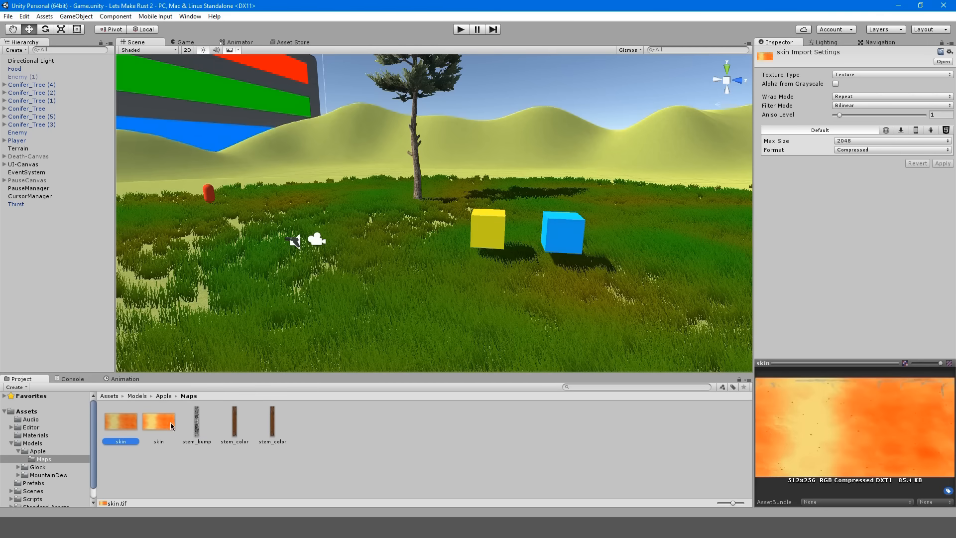
left_click(285, 422, "shift")
left_click_drag(122, 429, 58, 451)
left_click(53, 461)
key("Delete")
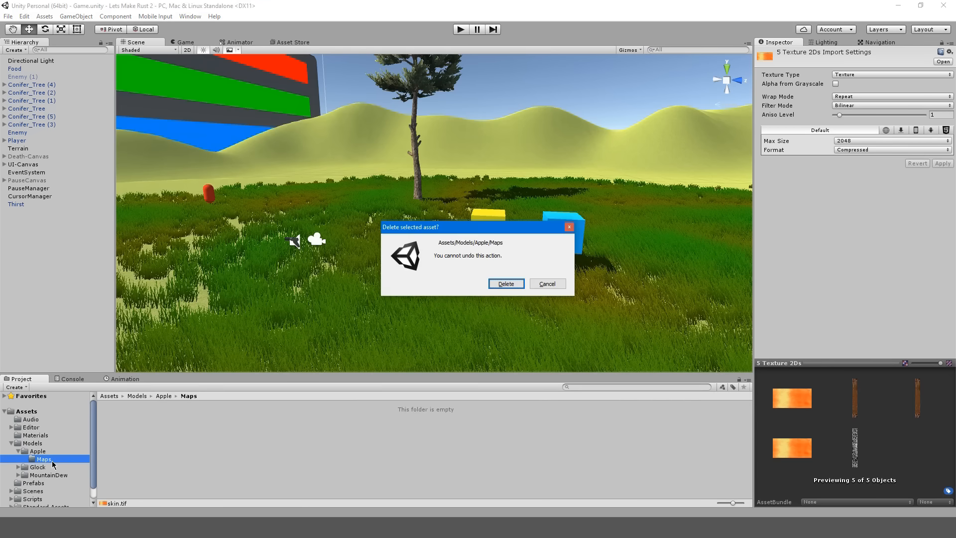
left_click(503, 288)
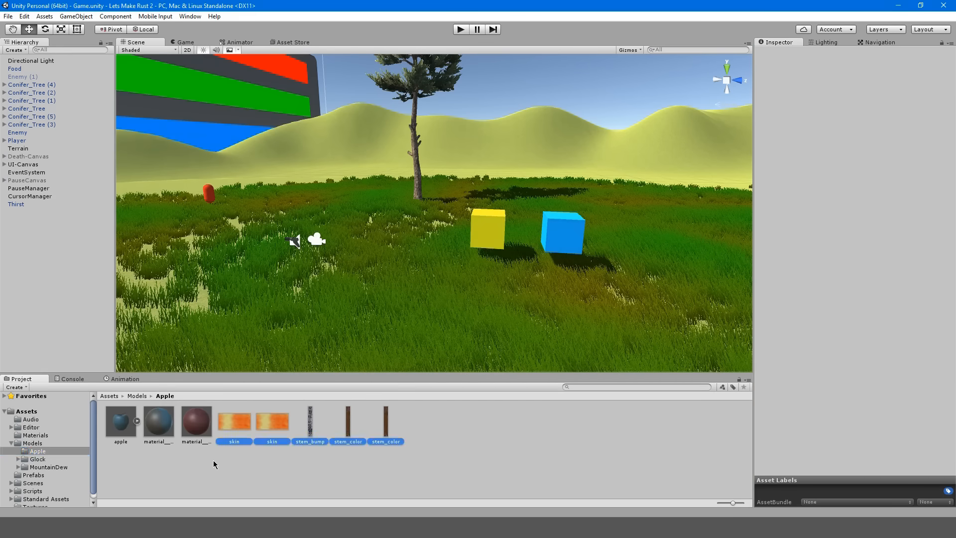
Place the apple model in the scene, frame it, and inspect the material__14 material
left_click_drag(123, 426, 306, 314)
key("f")
right_click_drag(319, 239, 225, 380)
left_click(207, 425)
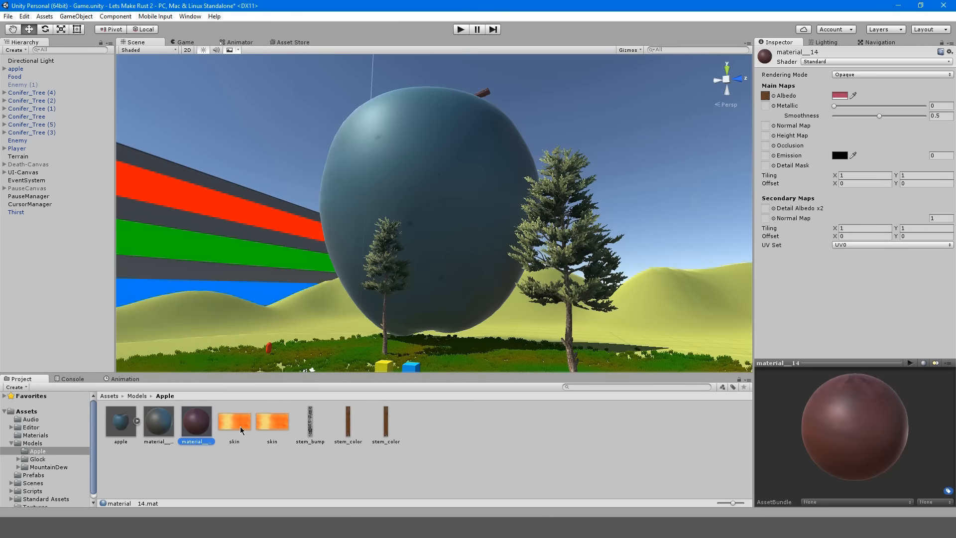
Disable Import Animation for the apple model and apply the import settings
left_click(127, 427)
left_click(896, 76)
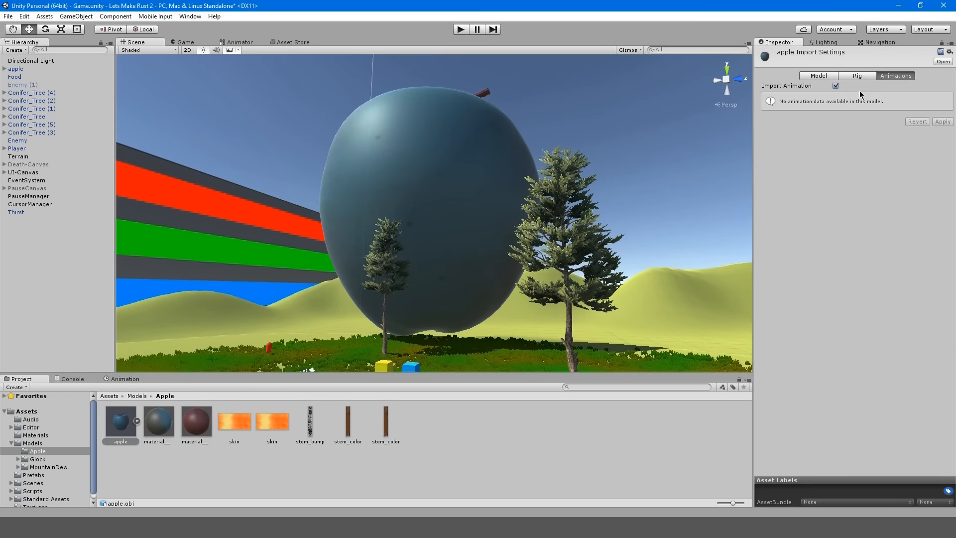
left_click(835, 85)
left_click(942, 103)
left_click(857, 75)
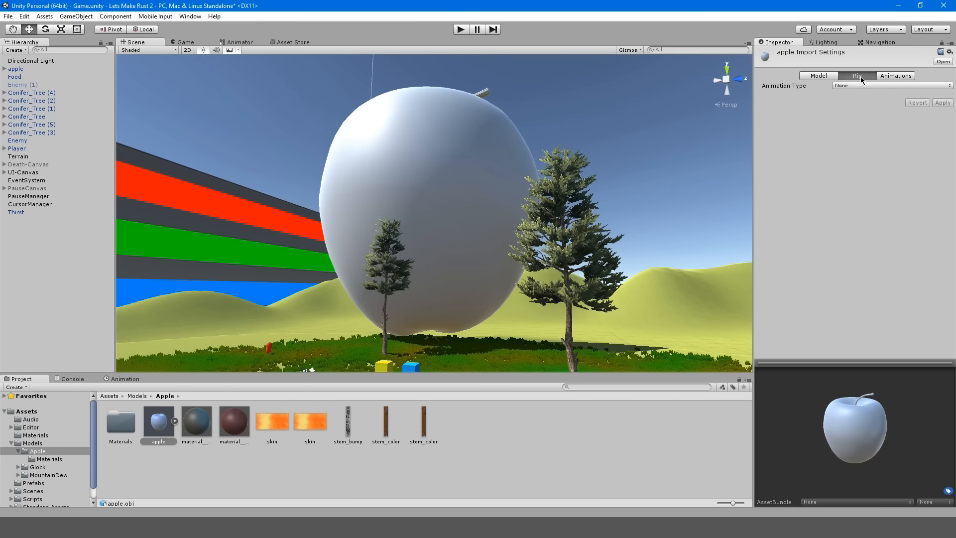
Set the apple model's import Scale Factor to 0.1 and apply it
left_click(819, 77)
left_click(865, 96)
type("0")
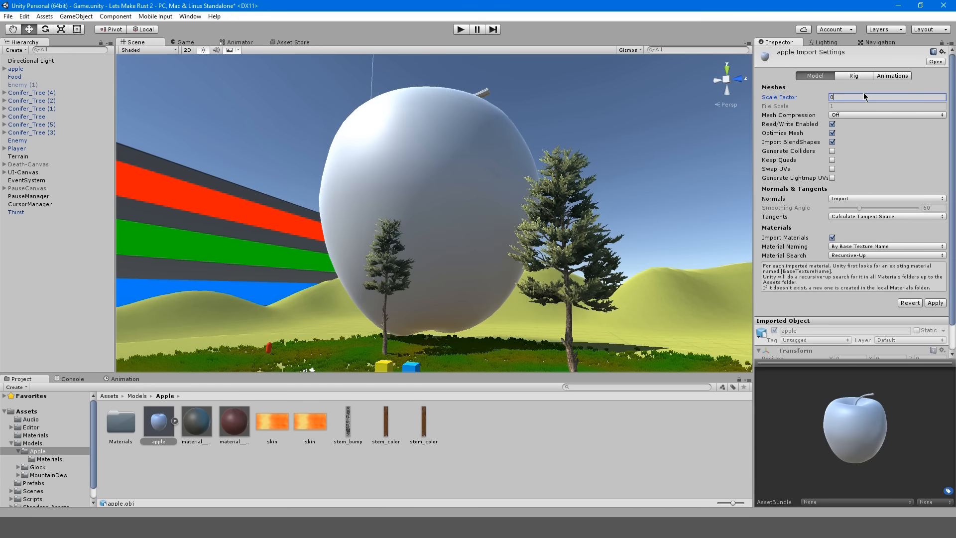
left_click(935, 305)
key("w")
right_click_drag(356, 199, 310, 249)
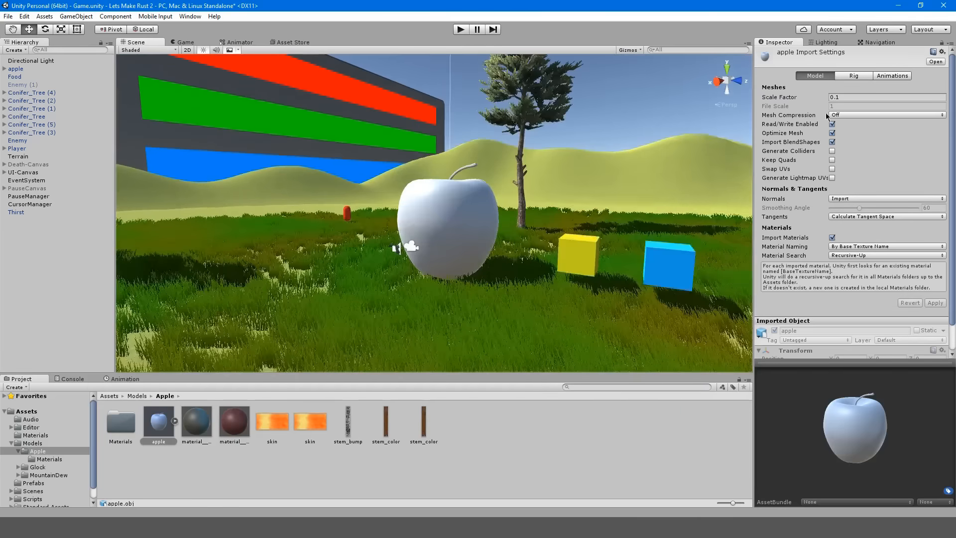
Reduce the apple model's import Scale Factor to 0.03 and apply it
left_click(888, 98)
type("0.")
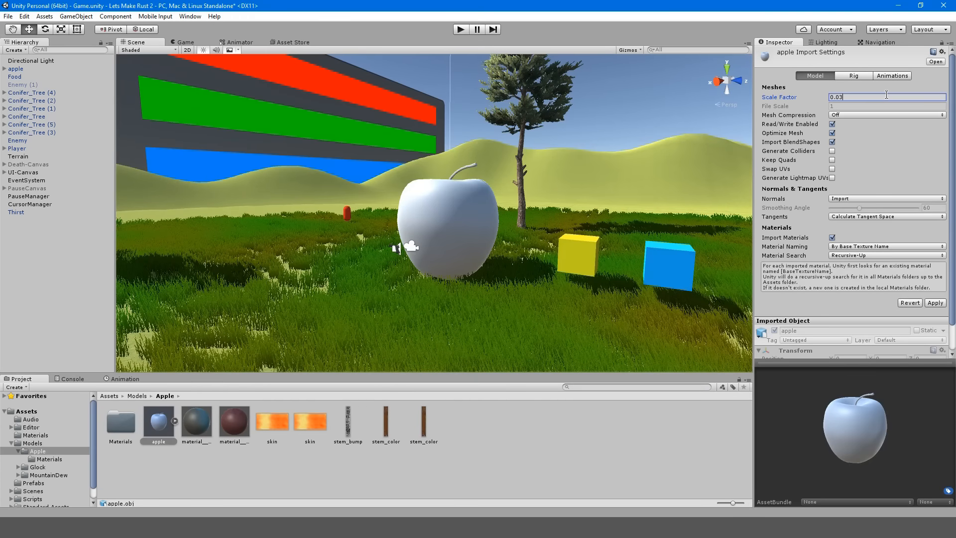
left_click(935, 303)
right_click_drag(508, 239, 492, 242)
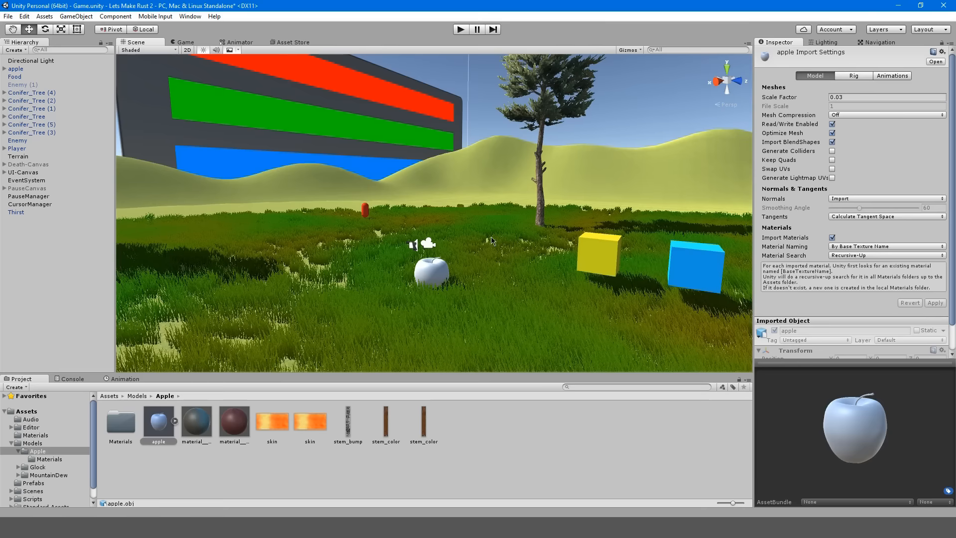
Reduce the apple model's import Scale Factor to 0.01 and apply it
left_click(886, 97)
key("BackSpace")
type("1")
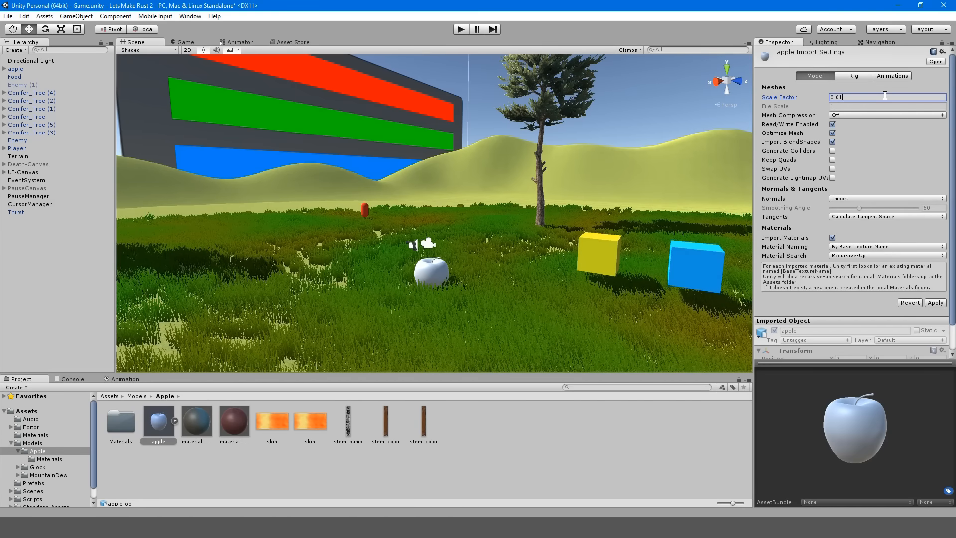
left_click(932, 301)
key("w")
right_click_drag(503, 234, 471, 286)
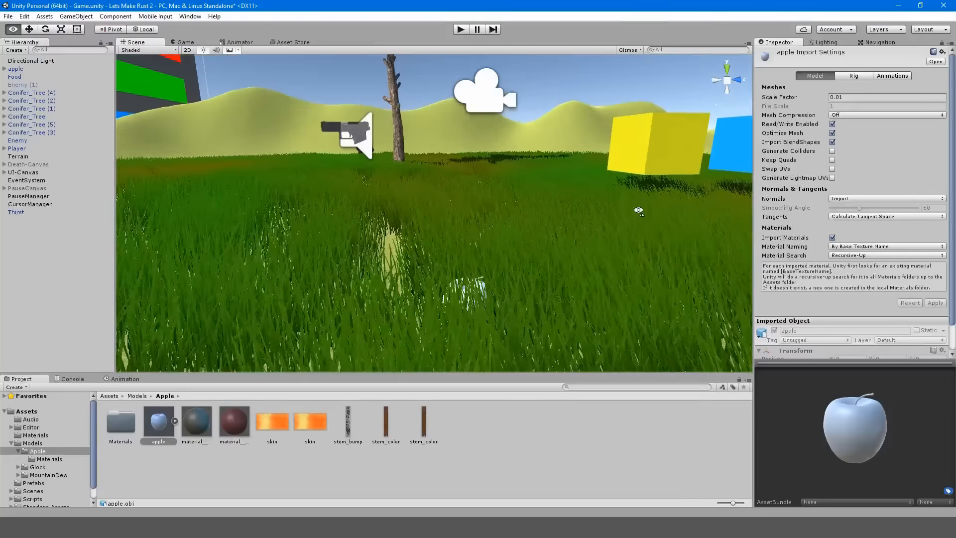
Select the apple in the scene and raise it above the grass to a Y position of about 6.39
left_click(471, 285)
left_click_drag(485, 323, 487, 217)
mouse_move(513, 212)
right_mouse_down()
mouse_move(553, 201)
mouse_move(539, 187)
mouse_move(497, 208)
right_mouse_up()
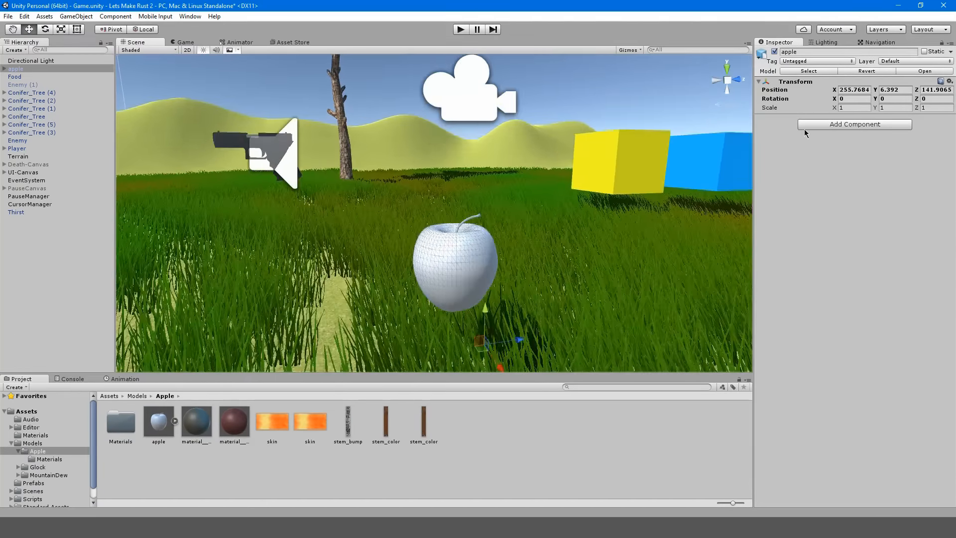
Set the apple model's import Scale Factor to 0.005 and apply it
left_click(154, 423)
left_click(846, 97)
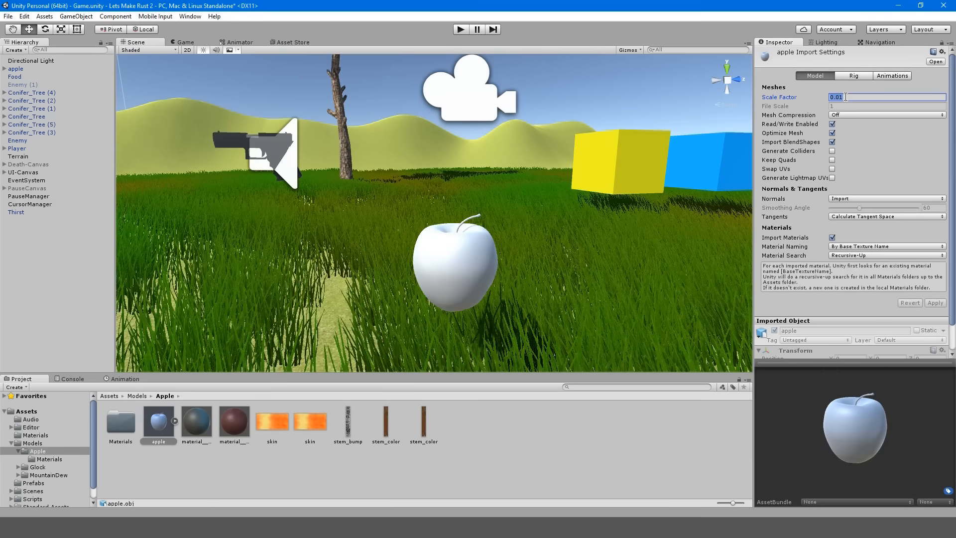
type("0.0")
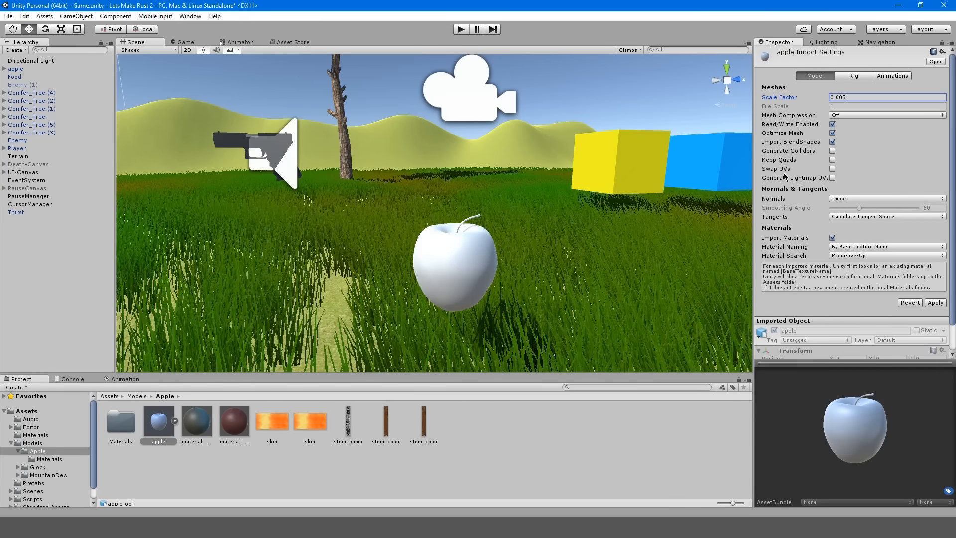
type("05")
left_click(935, 303)
mouse_move(448, 234)
right_mouse_down()
mouse_move(354, 241)
mouse_move(450, 251)
right_mouse_up()
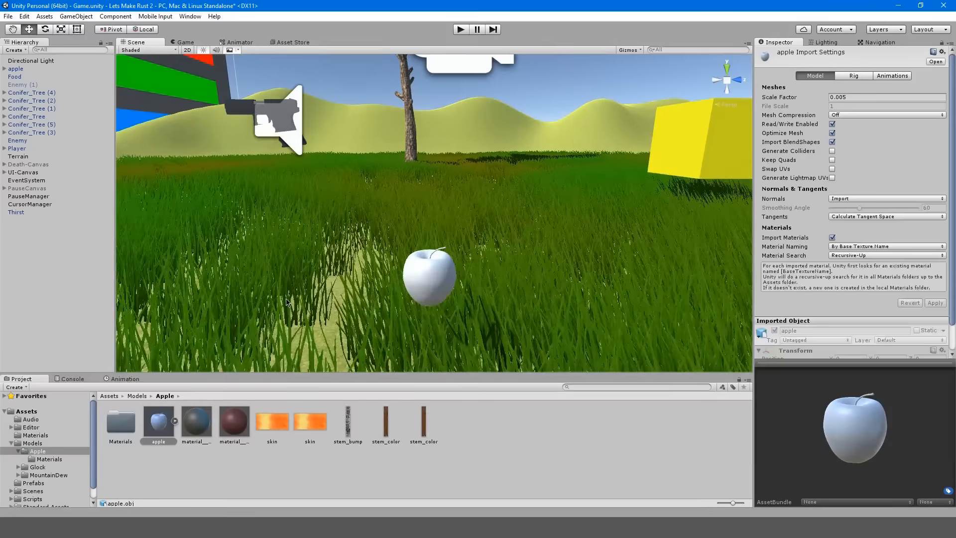
Set the albedo color of material__13 to white (FFFFFFFF) and apply the material to the apple's skin in the scene
left_click_drag(194, 425, 217, 407)
left_click(194, 423)
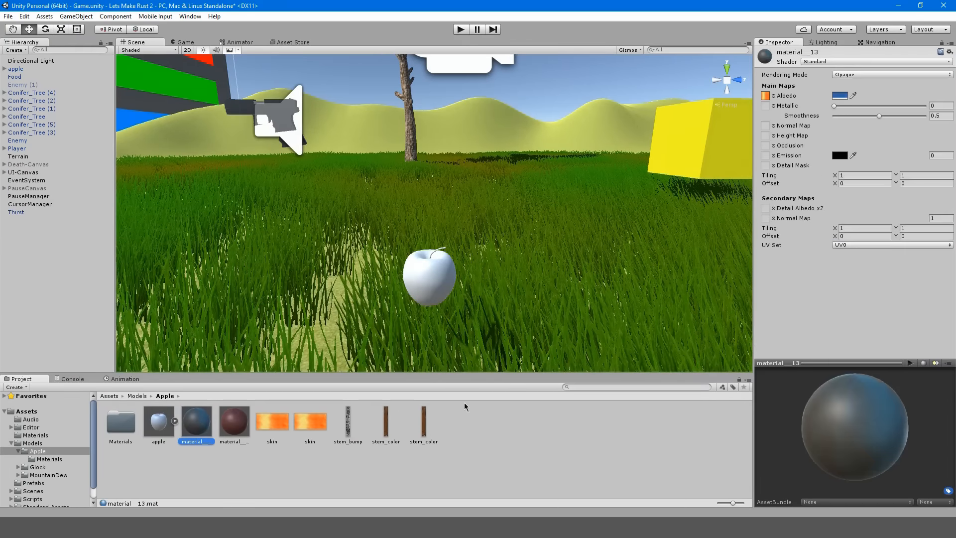
left_click(836, 97)
left_click_drag(787, 124, 707, 86)
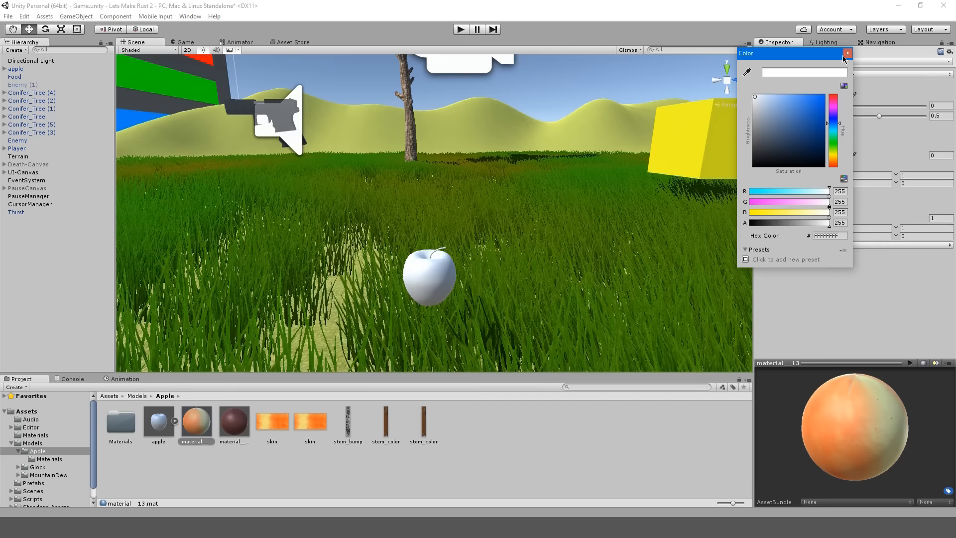
left_click(847, 54)
left_click_drag(893, 379, 770, 410)
left_click_drag(864, 396, 806, 418)
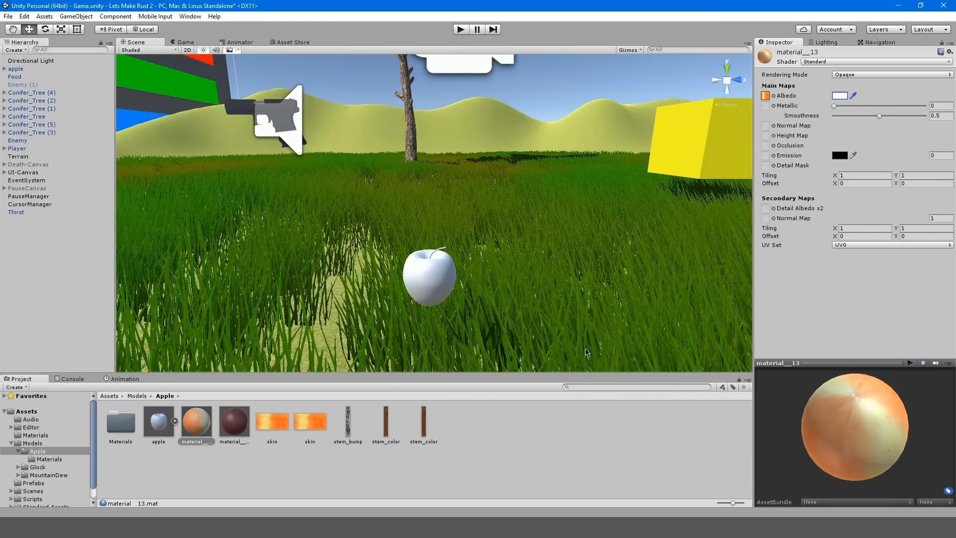
left_click_drag(191, 440, 448, 277)
scroll(448, 278, "up", 6)
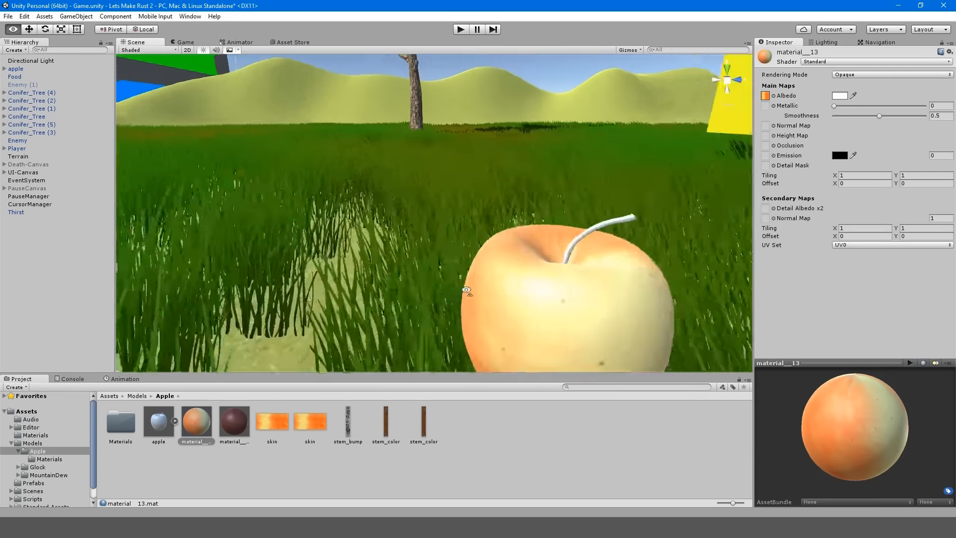
Set the albedo color of material__14 to white and apply the material to the apple's stem in the scene
left_click(231, 434)
left_click(840, 96)
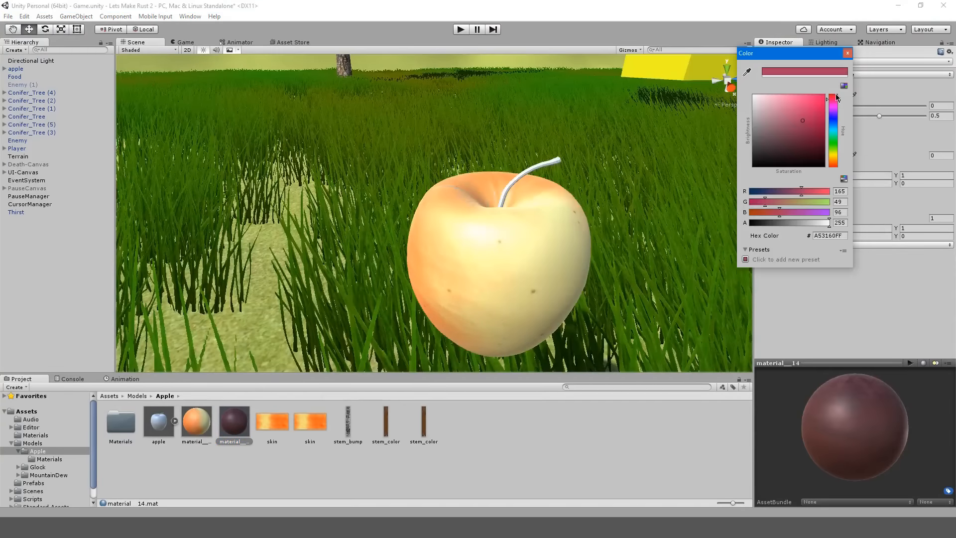
left_click(848, 53)
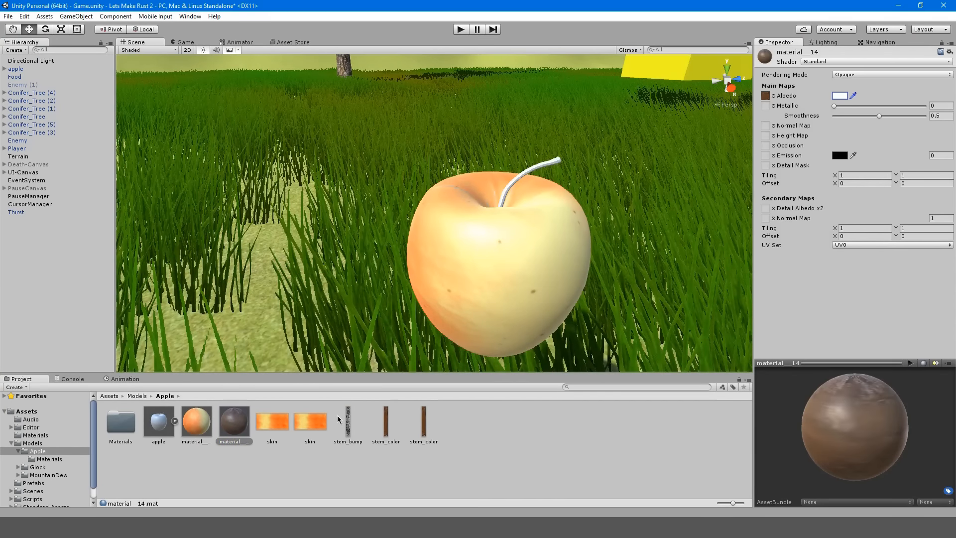
left_click_drag(244, 429, 507, 186)
mouse_move(508, 186)
right_mouse_down()
mouse_move(485, 162)
mouse_move(312, 174)
mouse_move(529, 172)
mouse_move(493, 174)
right_mouse_up()
Expand the apple object to show its parts, switch the transform handle from Pivot to Center, and frame the apple
left_click(540, 163)
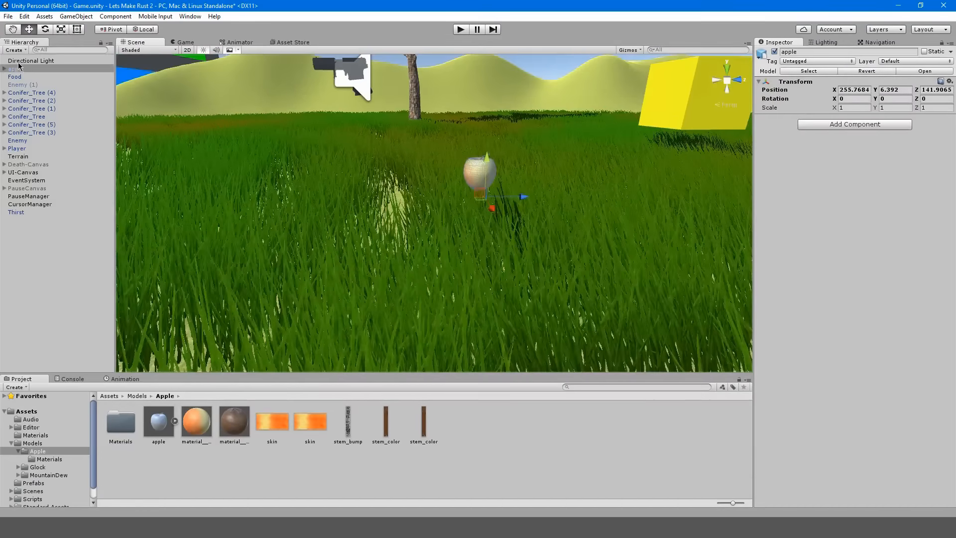
left_click(4, 69)
left_click(23, 77)
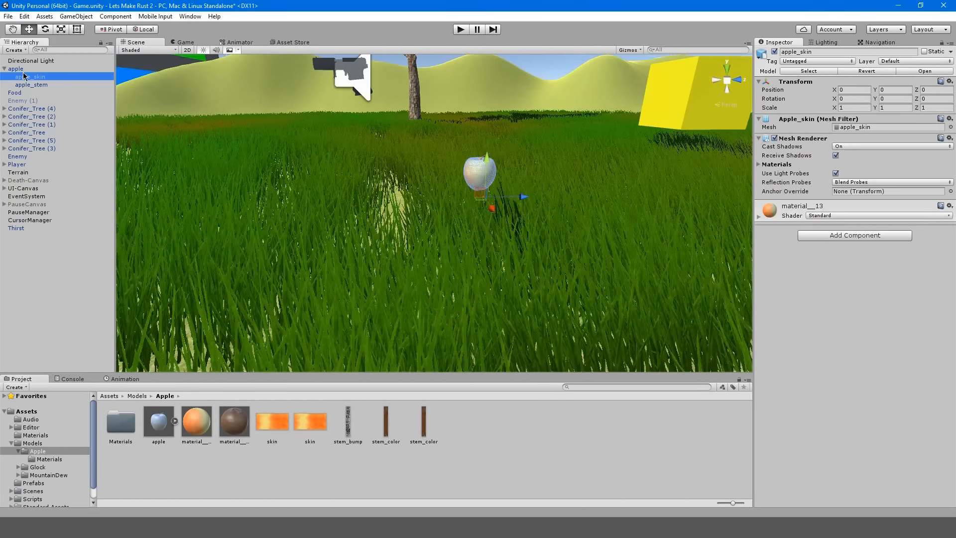
left_click(18, 70)
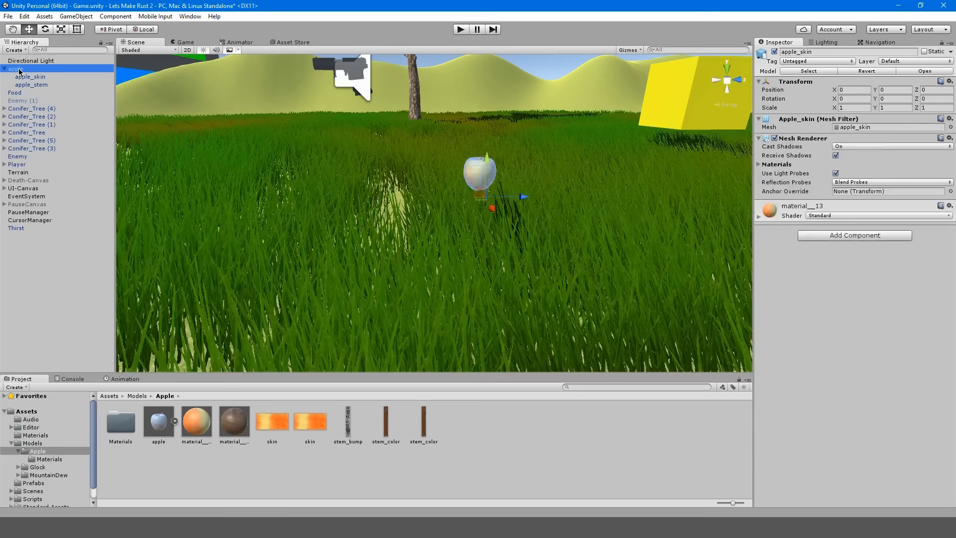
left_click(108, 29)
key("f")
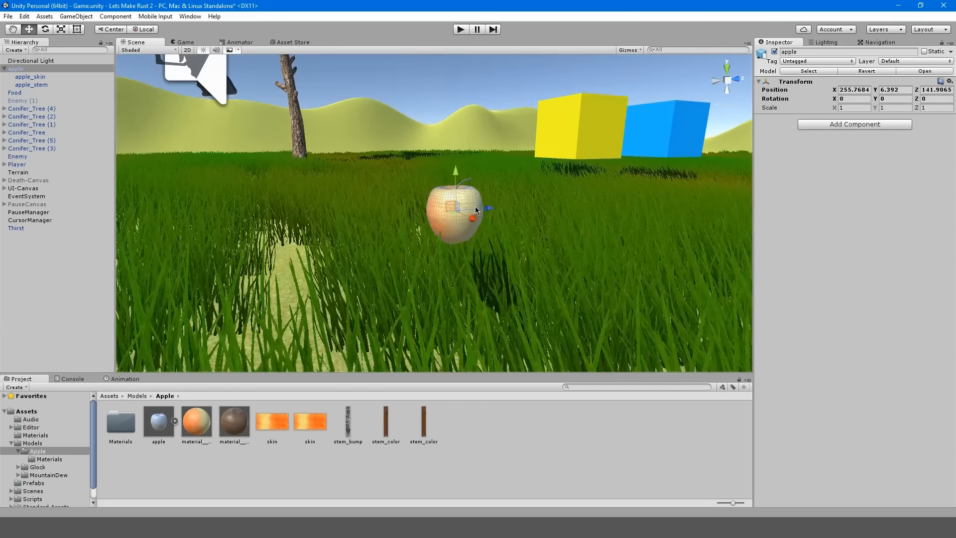
Move the apple toward the yellow food cube and higher, to about Y 7.26 and Z 144.21
left_click(475, 206)
right_click_drag(476, 206, 456, 201)
left_click(473, 207)
left_click_drag(522, 211, 617, 211)
right_click_drag(617, 211, 502, 210)
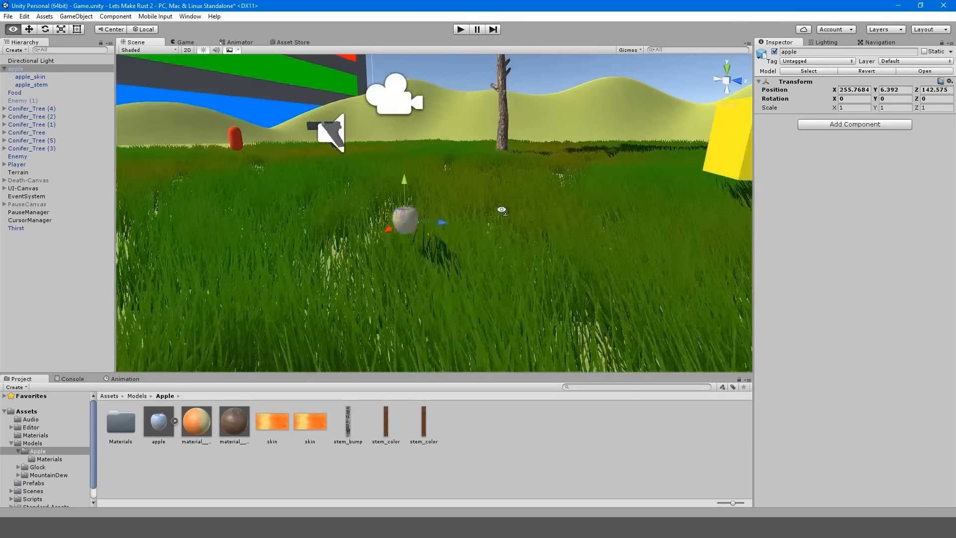
left_click_drag(406, 219, 541, 158)
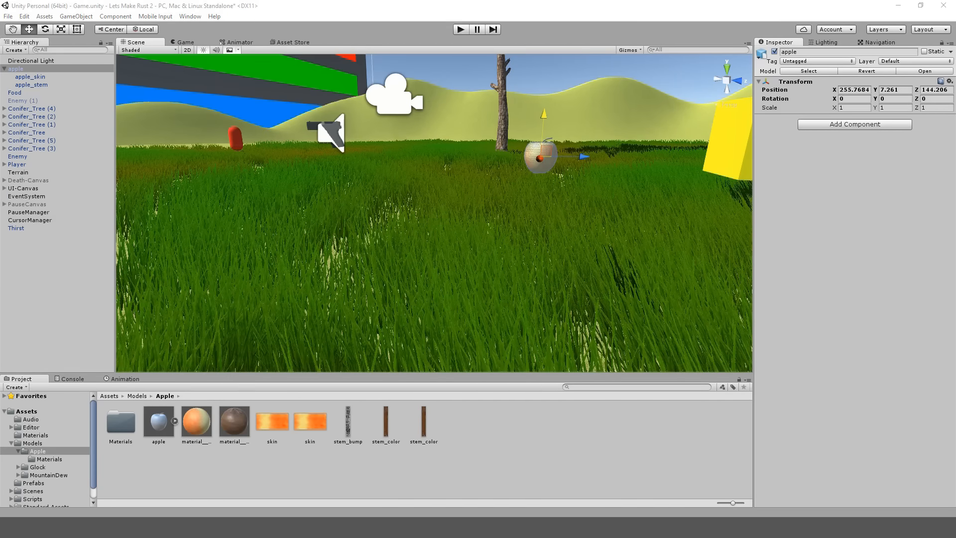
right_click_drag(584, 154, 593, 131)
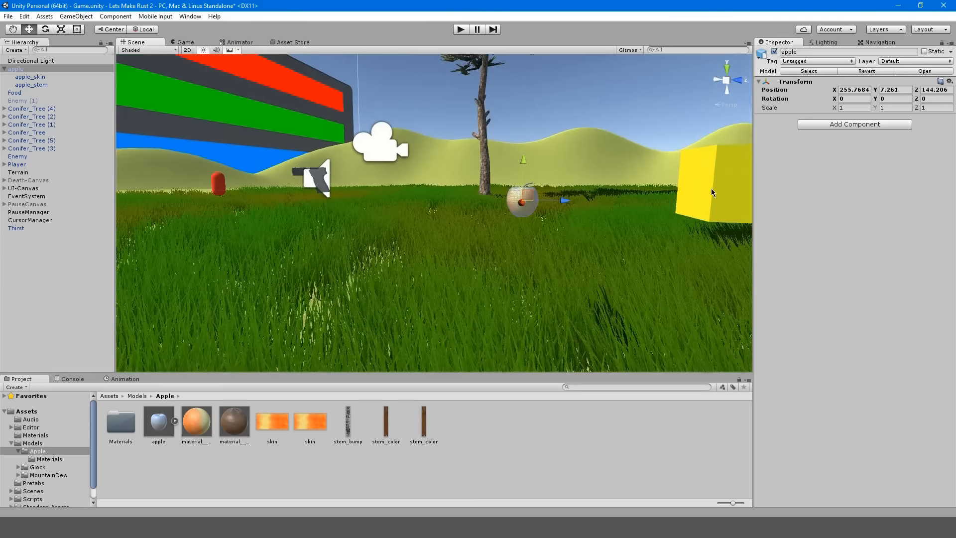
Make the apple object a child of the yellow cube's Food object
left_click(713, 192)
right_click_drag(713, 192, 747, 320)
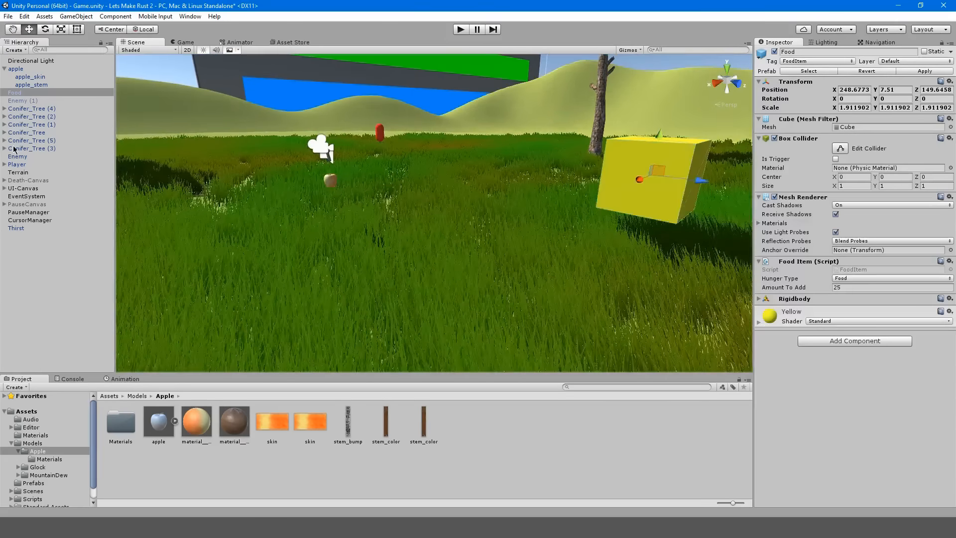
left_click(72, 94)
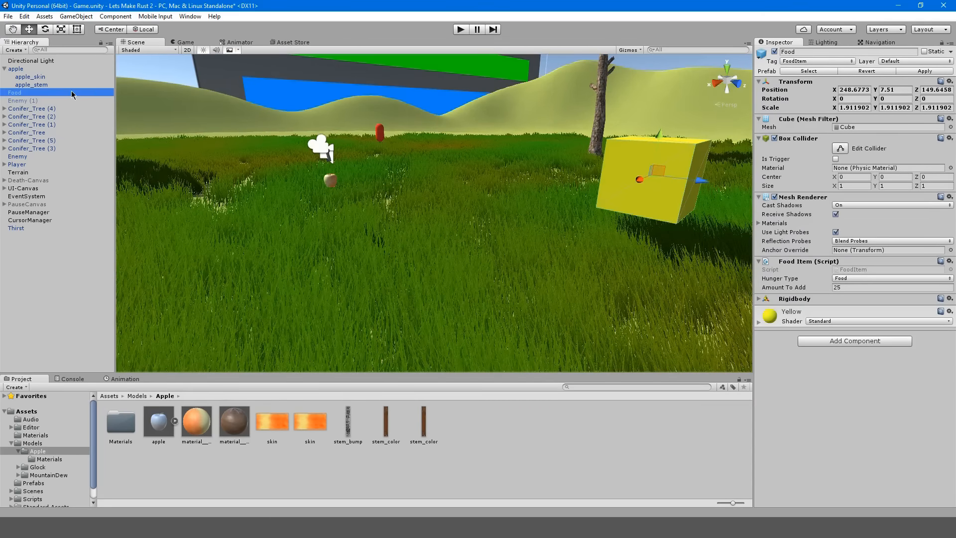
left_click(331, 180)
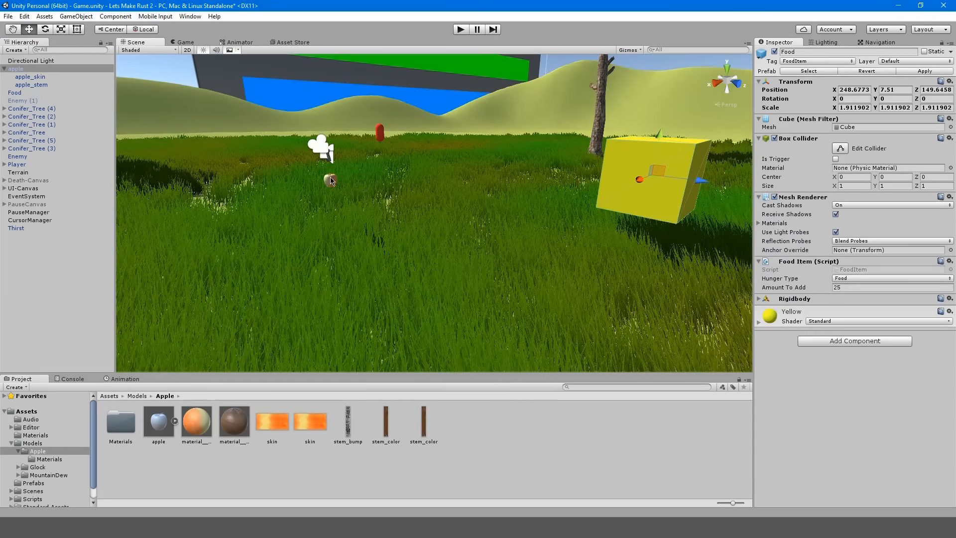
left_click(9, 70)
left_click_drag(16, 71, 26, 77)
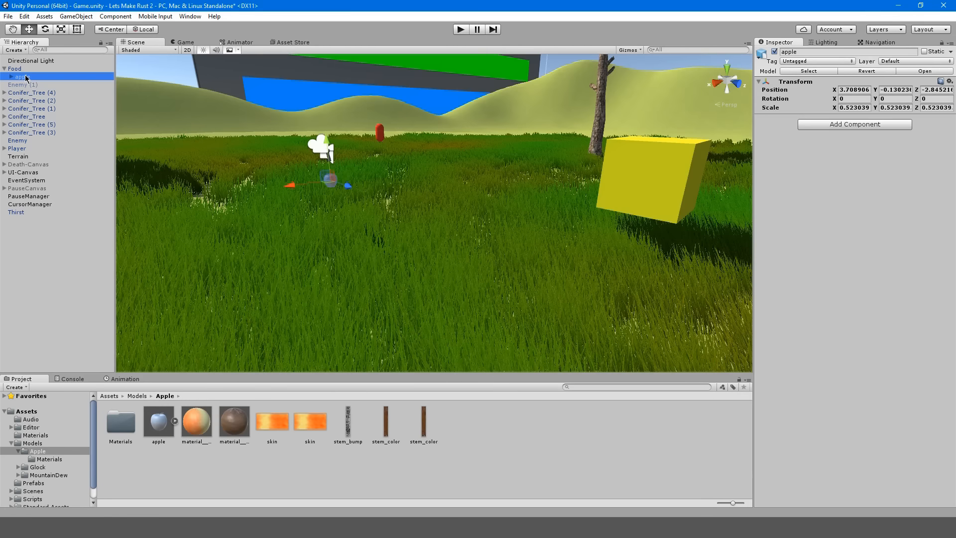
Reset the apple's local position so it sits at the center of the Food object, and frame it
left_click(28, 77)
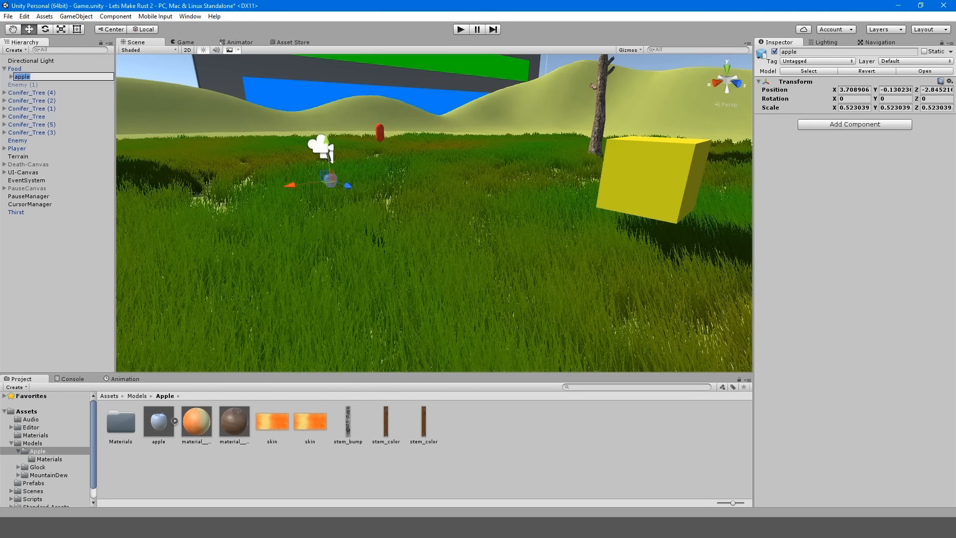
left_click(949, 82)
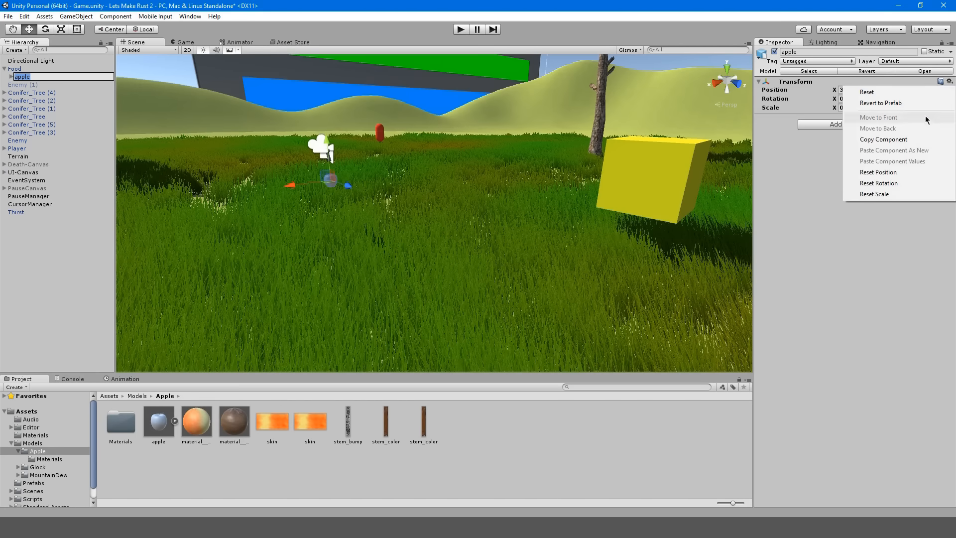
left_click(903, 174)
key("f")
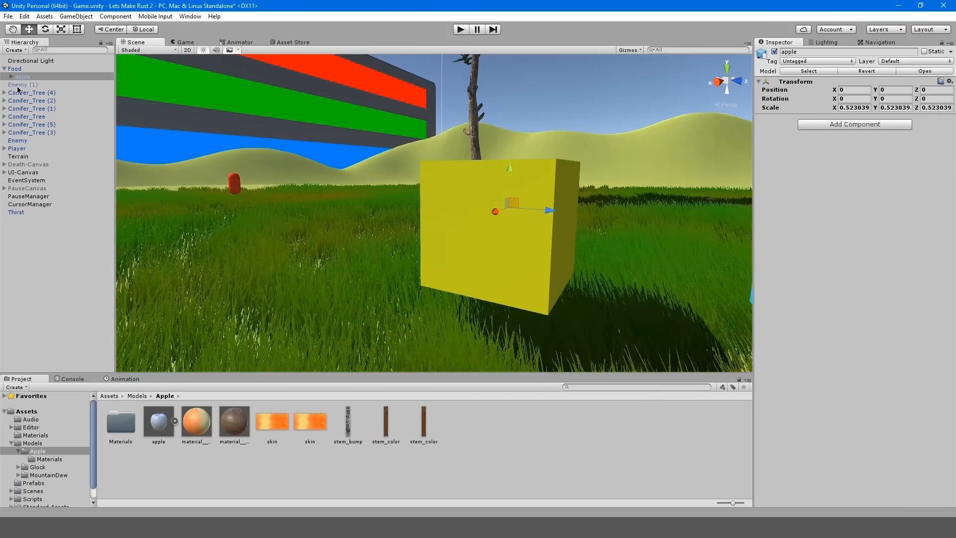
Remove the Mesh Filter, Mesh Renderer and Box Collider components from the Food object
left_click(18, 69)
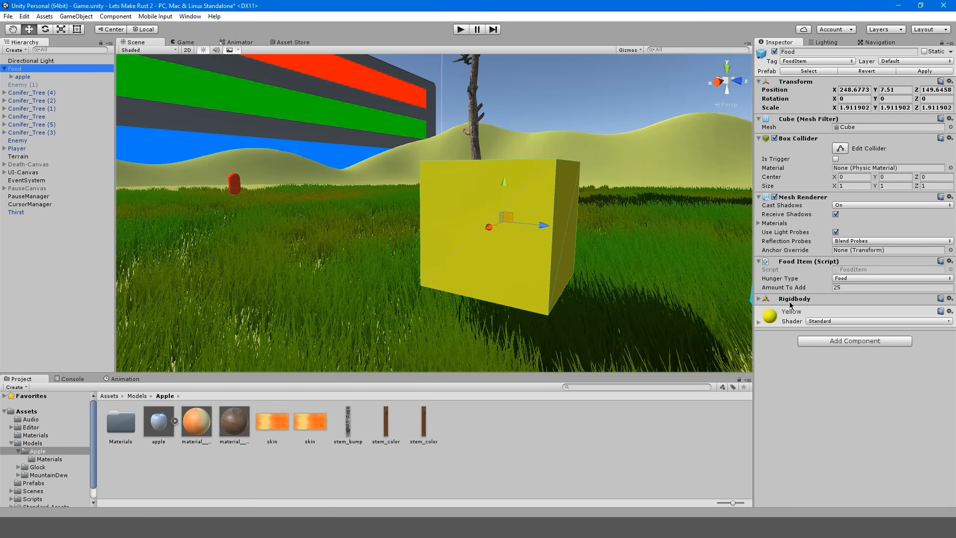
right_click(786, 119)
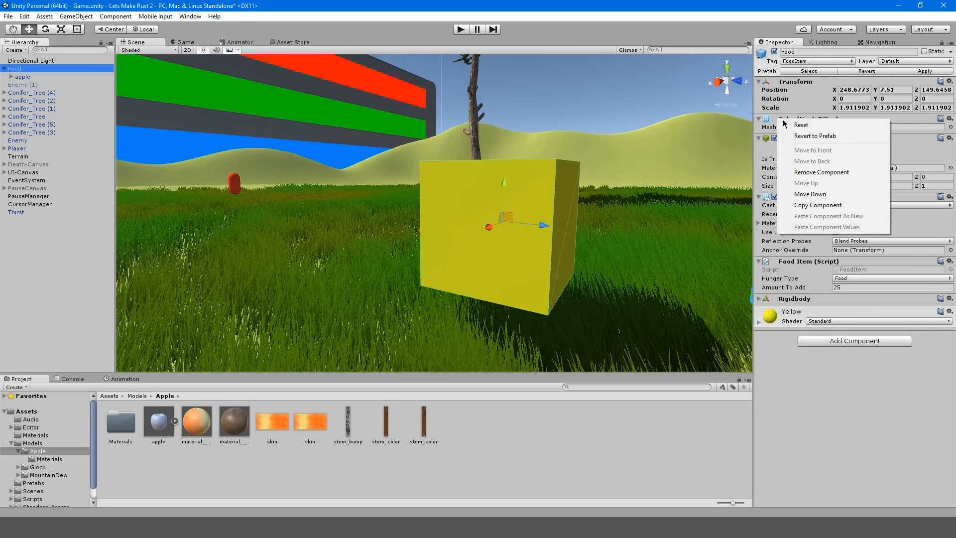
left_click(822, 171)
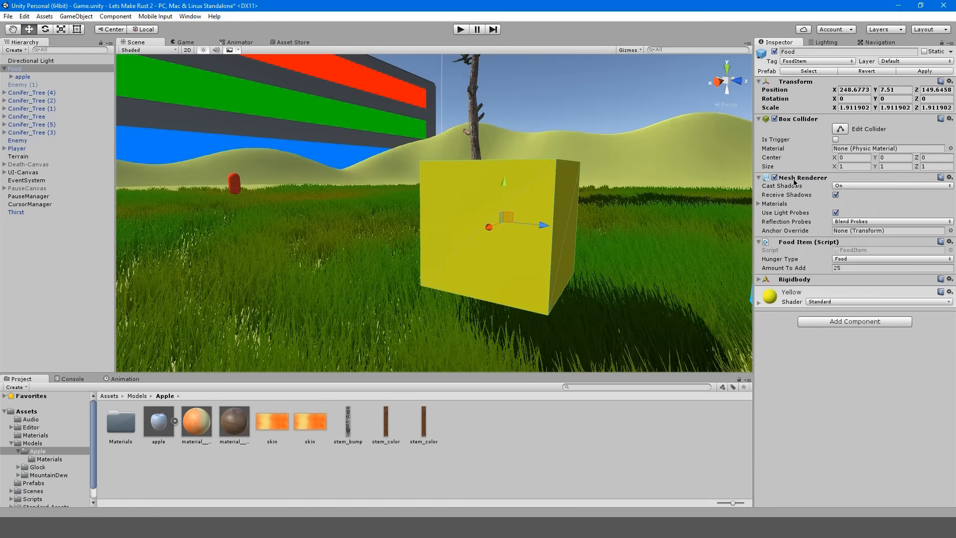
right_click(795, 179)
left_click(812, 232)
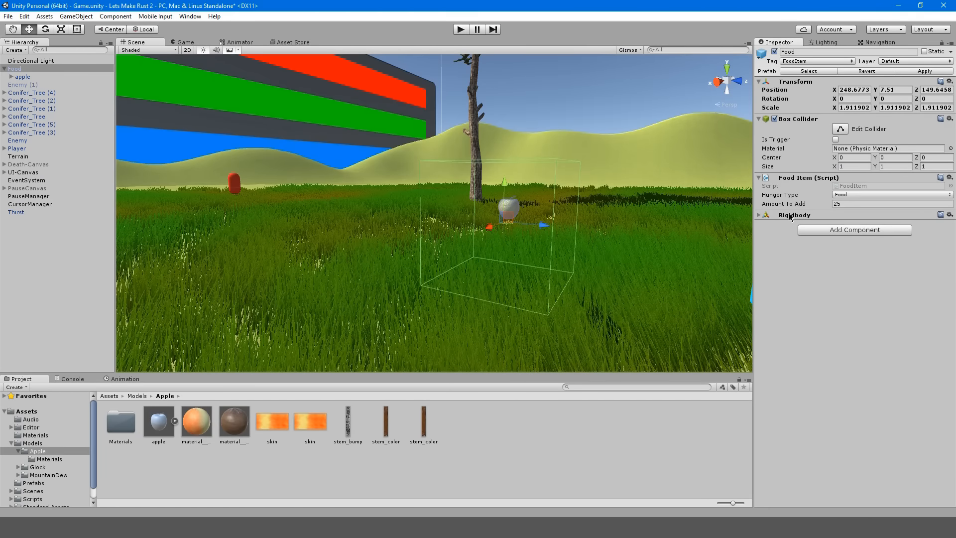
right_click(786, 120)
left_click(807, 172)
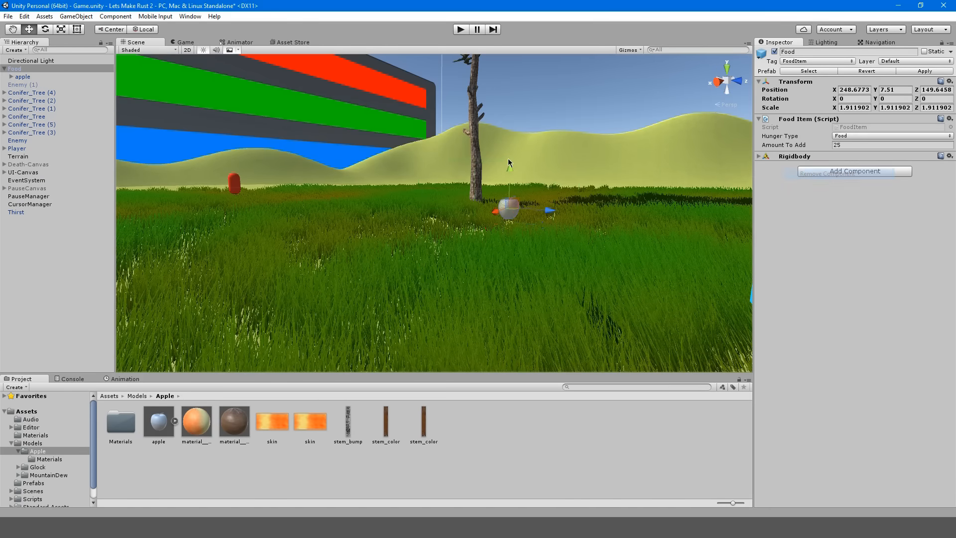
Add a Box Collider component to the Food object
right_click_drag(508, 154, 431, 142)
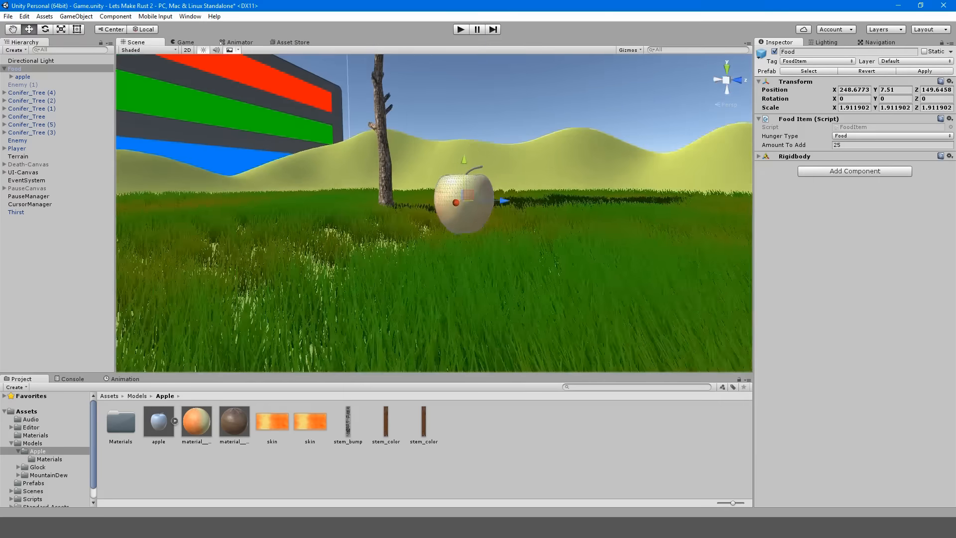
left_click(42, 77)
left_click(20, 68)
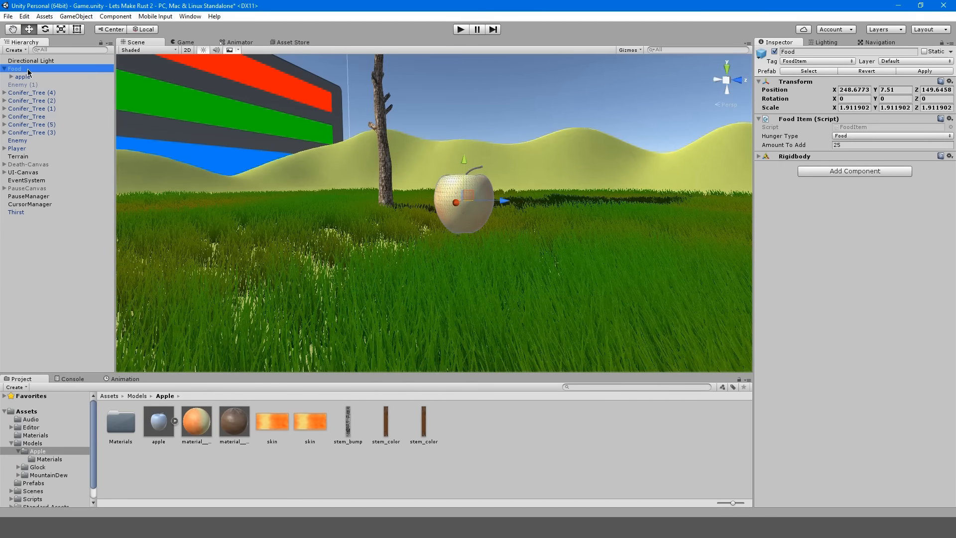
left_click(865, 171)
type("box")
key("Return")
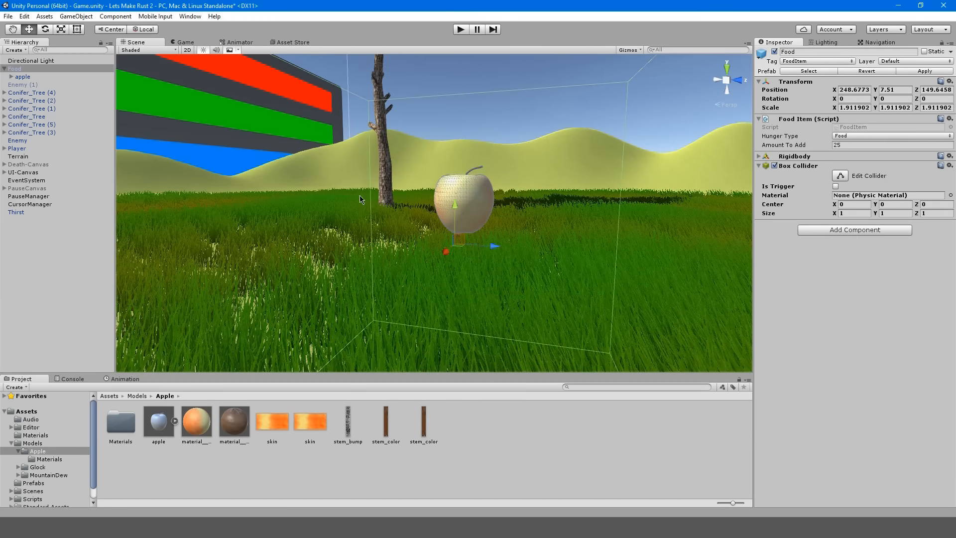
Set the Food object's Box Collider size to 0.1 on the X, Y and Z axes
key("s")
right_click_drag(360, 196, 375, 249)
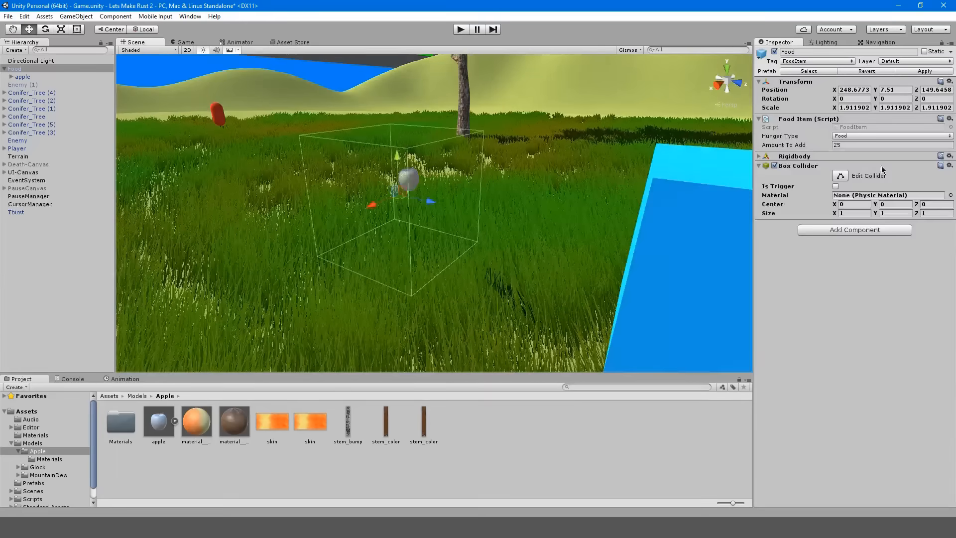
left_click(850, 212)
type("0.1")
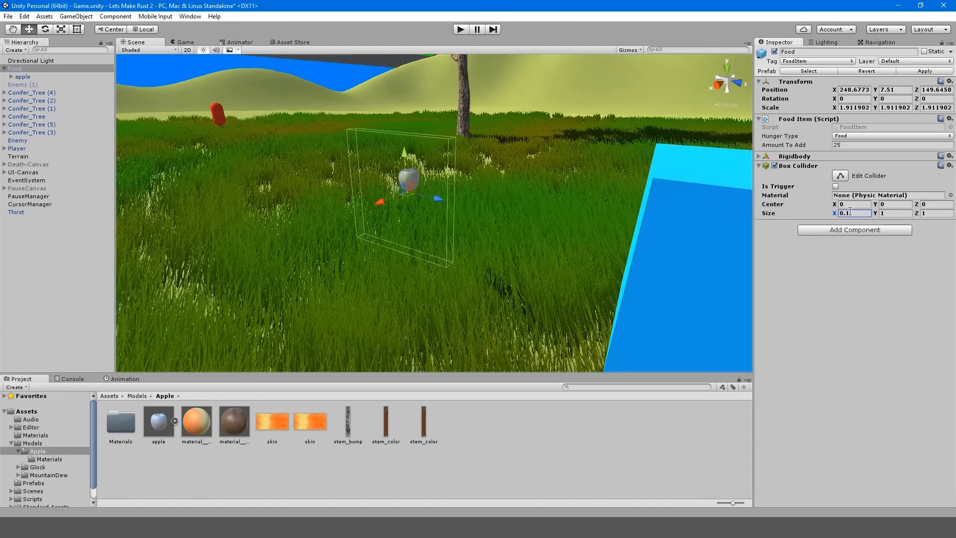
key("Tab")
type("0.1")
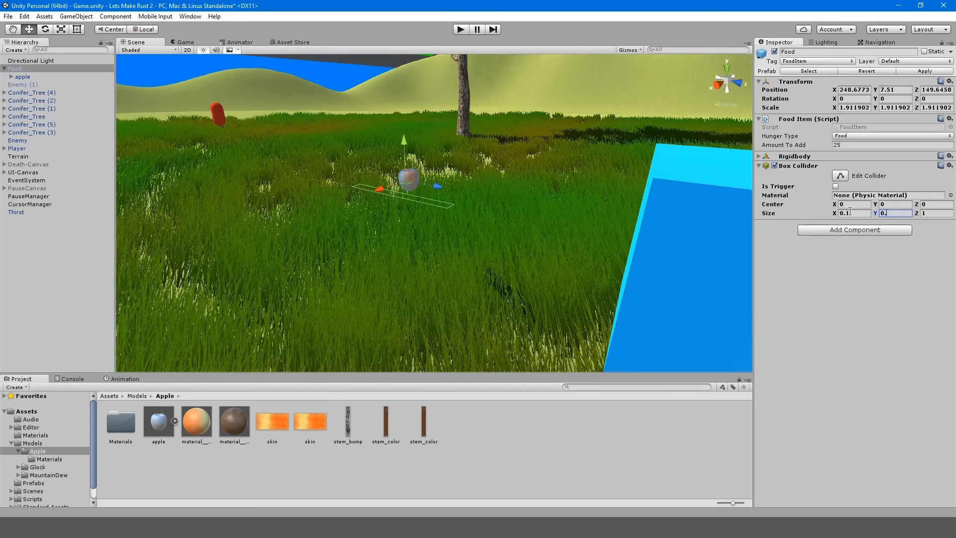
key("Tab")
type("0.1")
Shift the Food object's Box Collider onto the apple, with its center at X -0.13, Y 0.12 and Z 0.03
key("w")
right_click_drag(555, 209, 417, 205)
left_click_drag(835, 204, 923, 208)
left_click(919, 206)
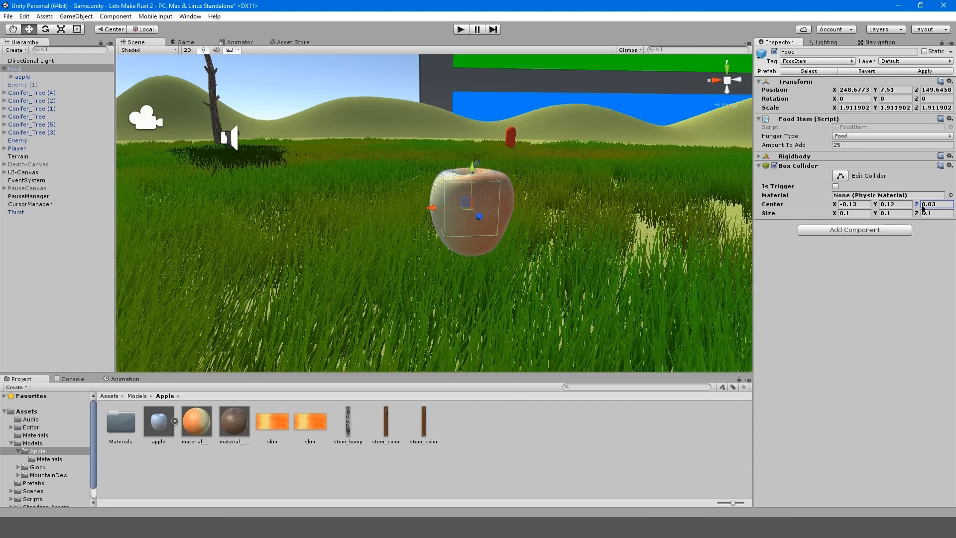
Resize the Food object's Box Collider to 0.2 on all three axes so it encloses the apple
left_click(855, 213)
type("0")
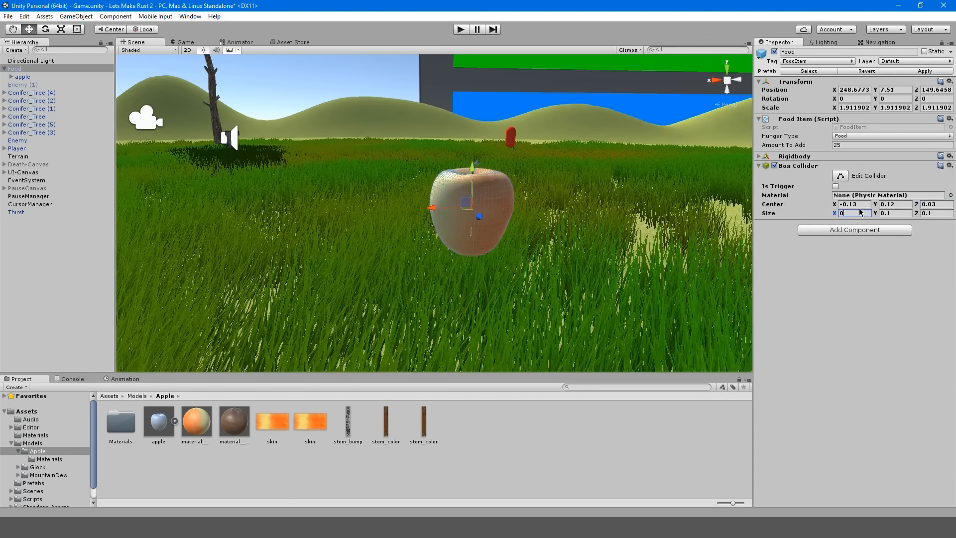
type(".2")
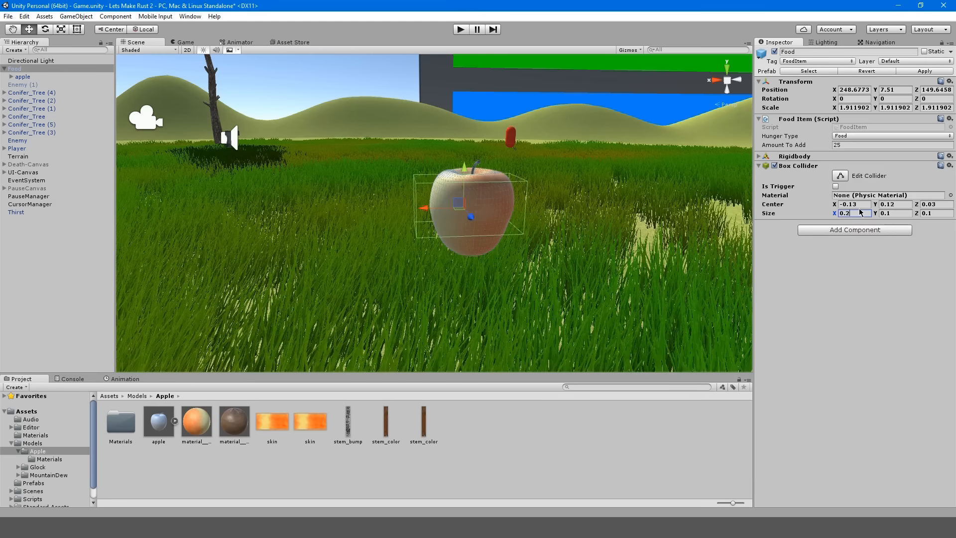
key("Tab")
type("0.2")
key("Tab")
type("0.2")
left_click_drag(478, 262, 728, 237, "alt")
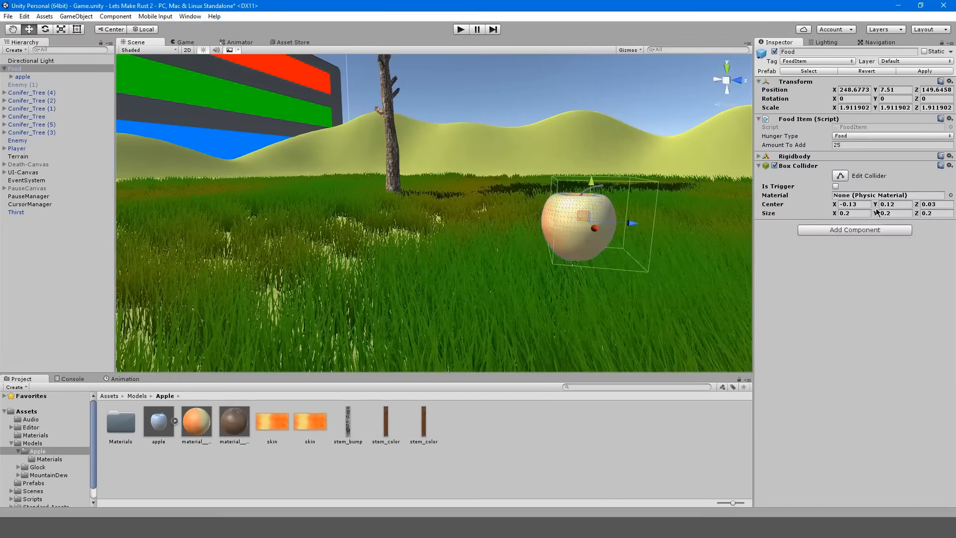
Try a collider center X of 0, undo it, and set the center Z to 0
left_click(854, 205)
type("0")
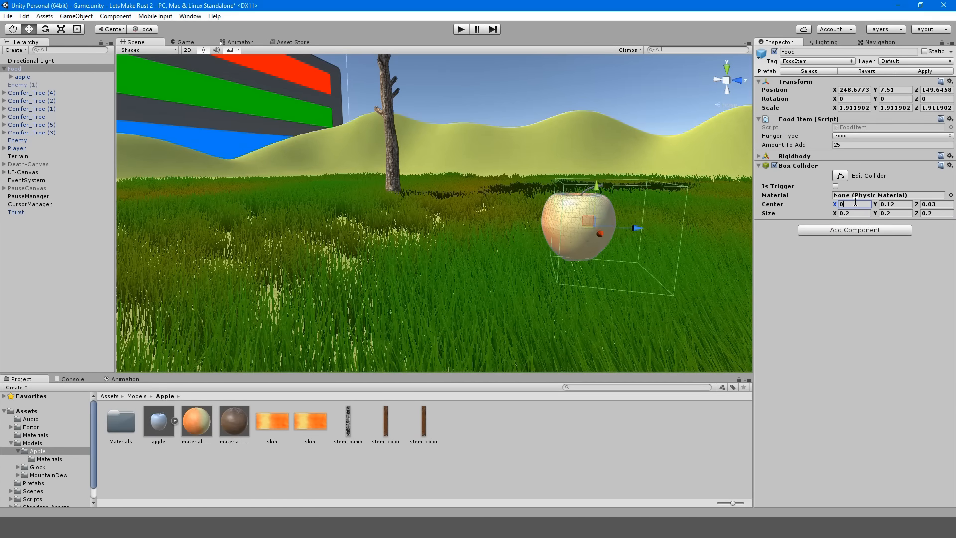
key("ctrl+z")
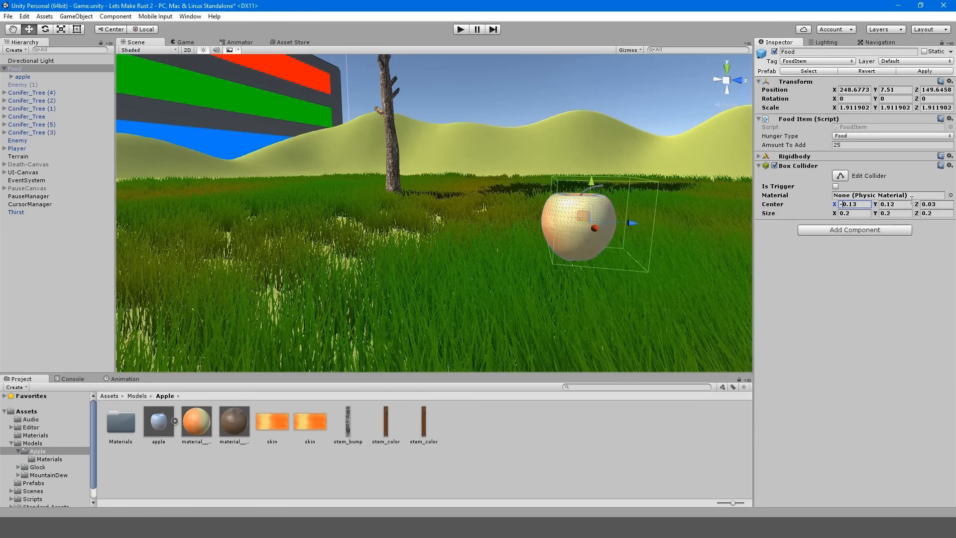
left_click_drag(916, 204, 917, 206)
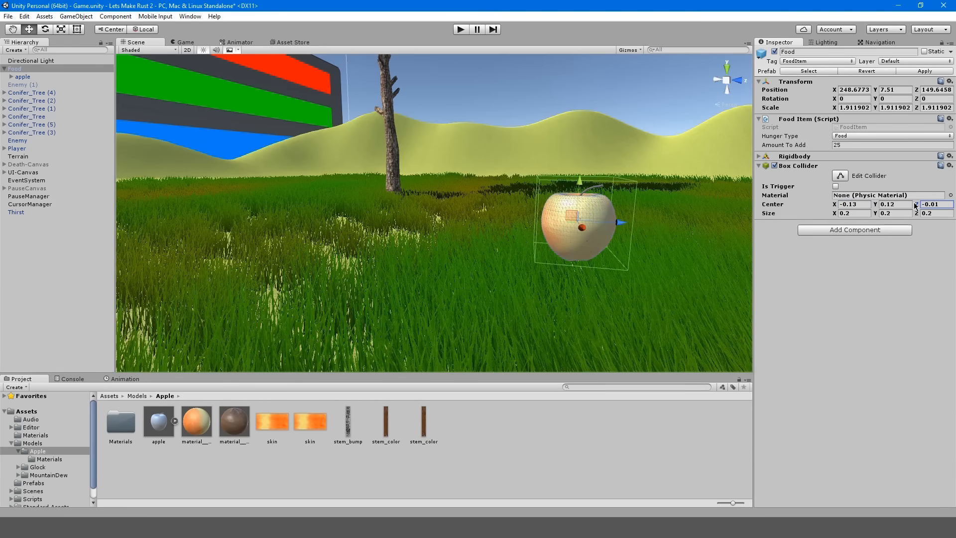
type("0")
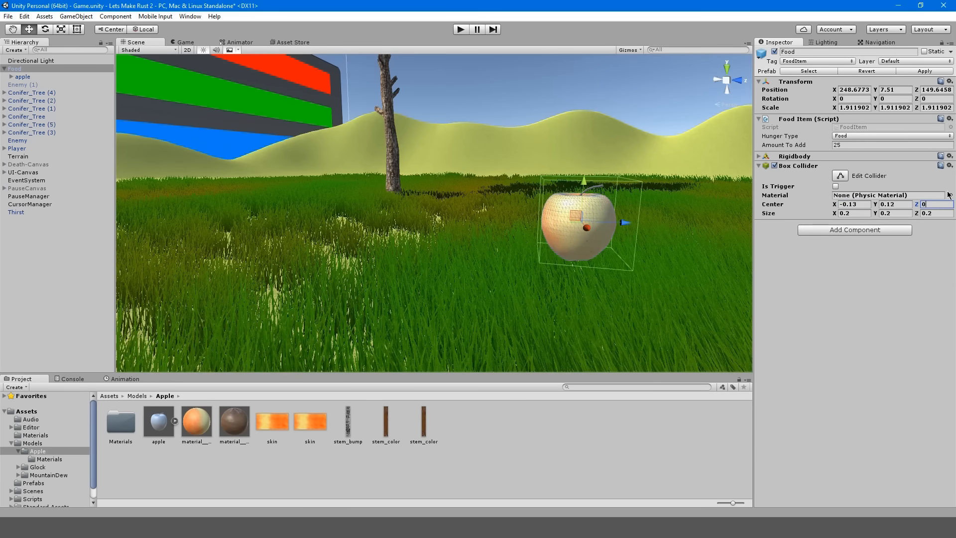
mouse_move(663, 197)
right_mouse_down()
mouse_move(164, 199)
mouse_move(666, 205)
right_mouse_up()
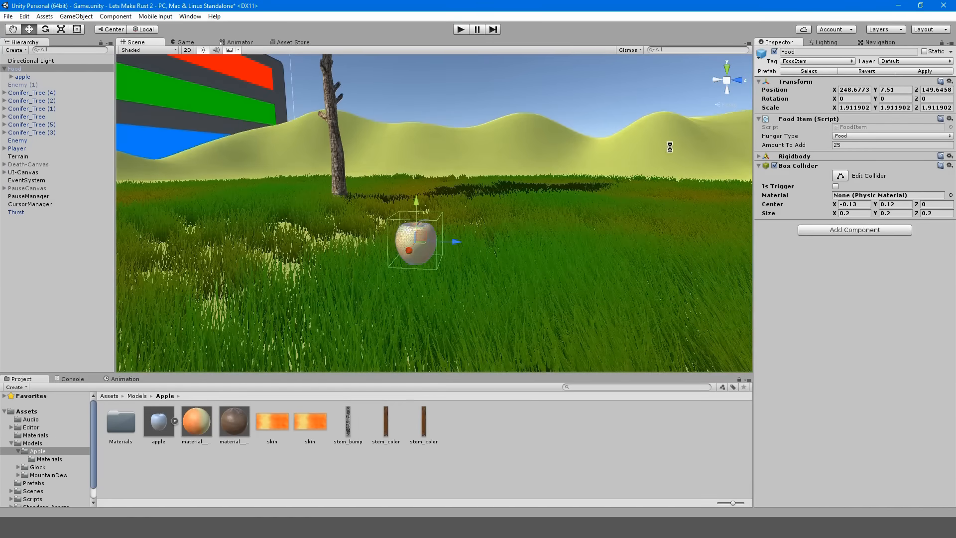
Run the game, walk to the apple in the grass and pick it up
left_click(463, 31)
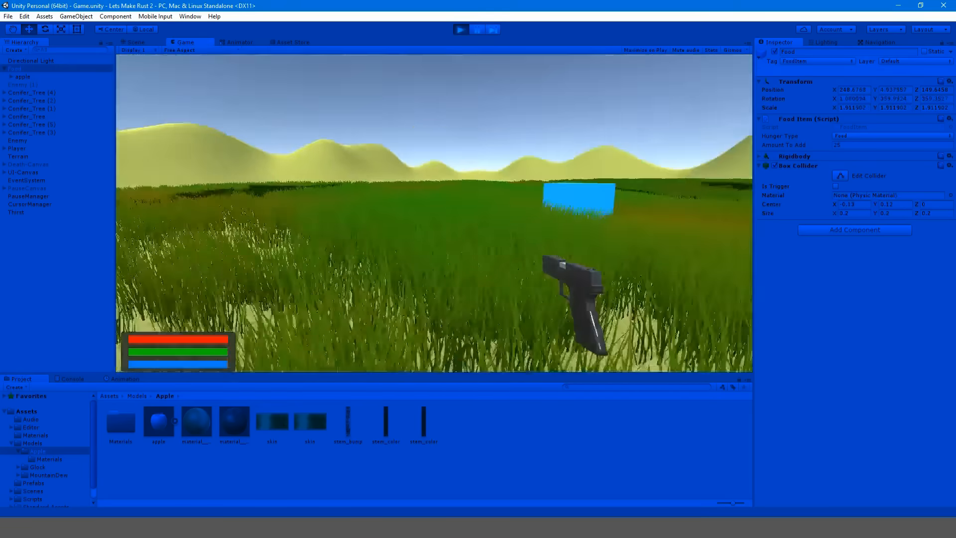
key("w")
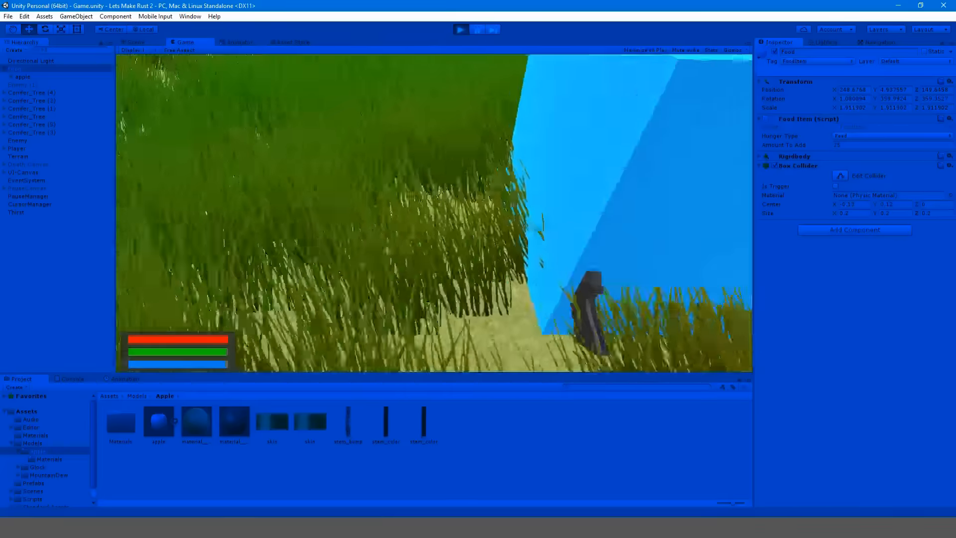
key("w")
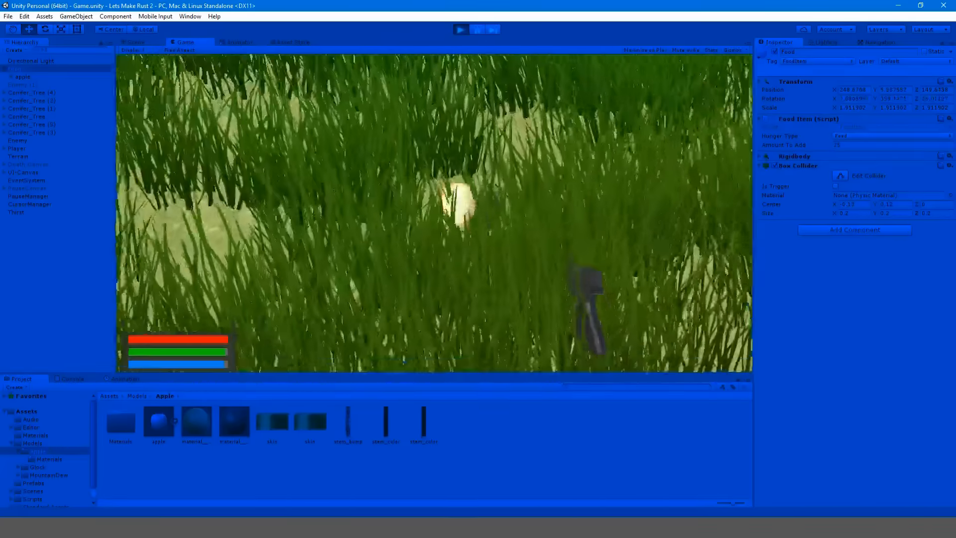
key("w")
key("e")
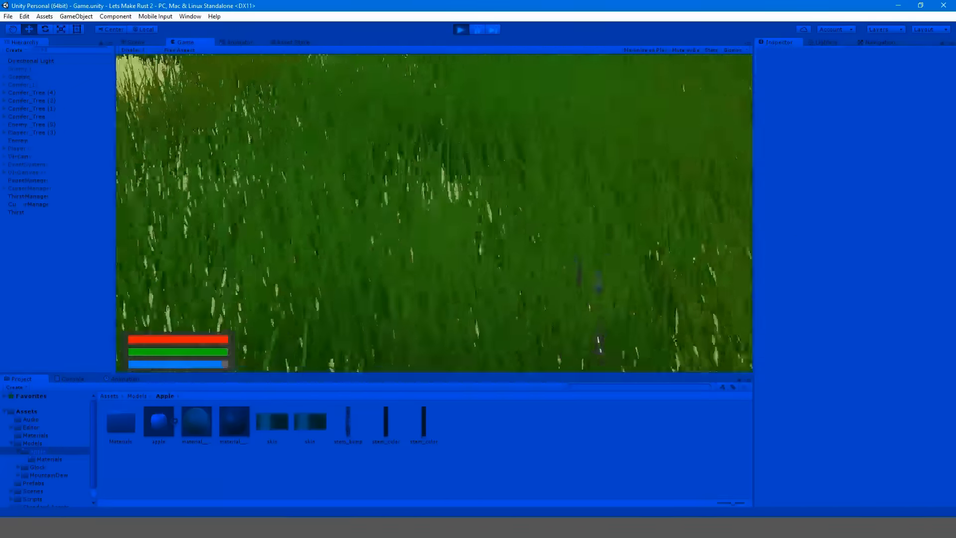
key("w")
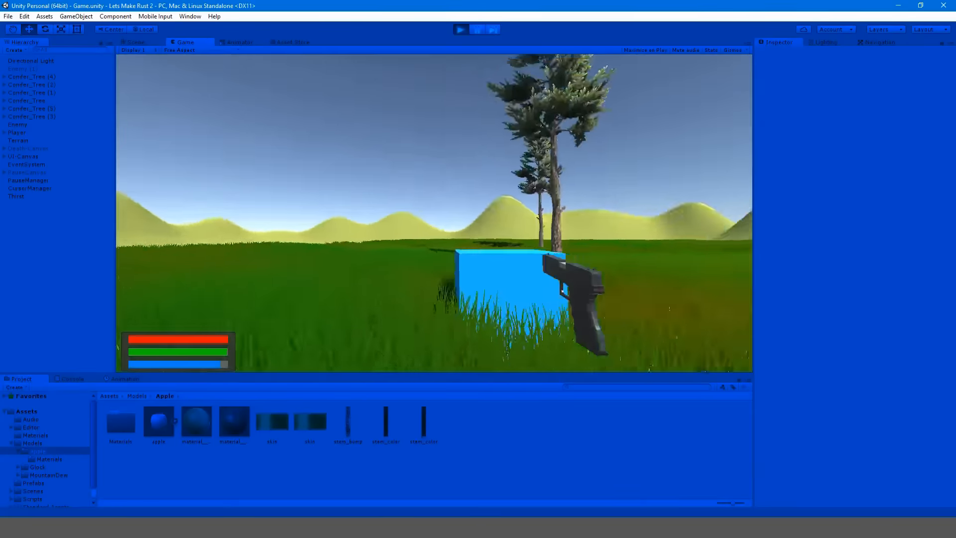
Pause and resume the game, consume the blue thirst cube, and stop play mode
key("Escape")
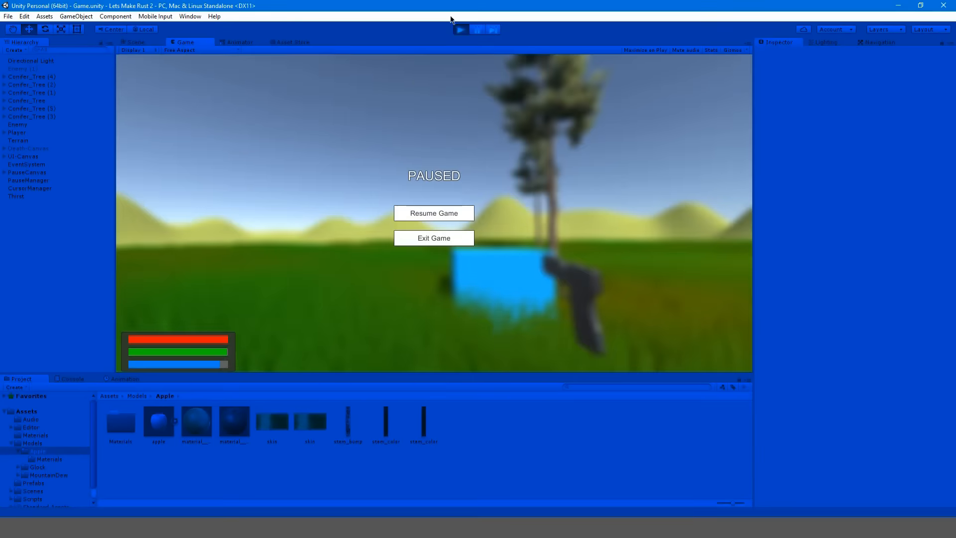
left_click(427, 214)
key("w")
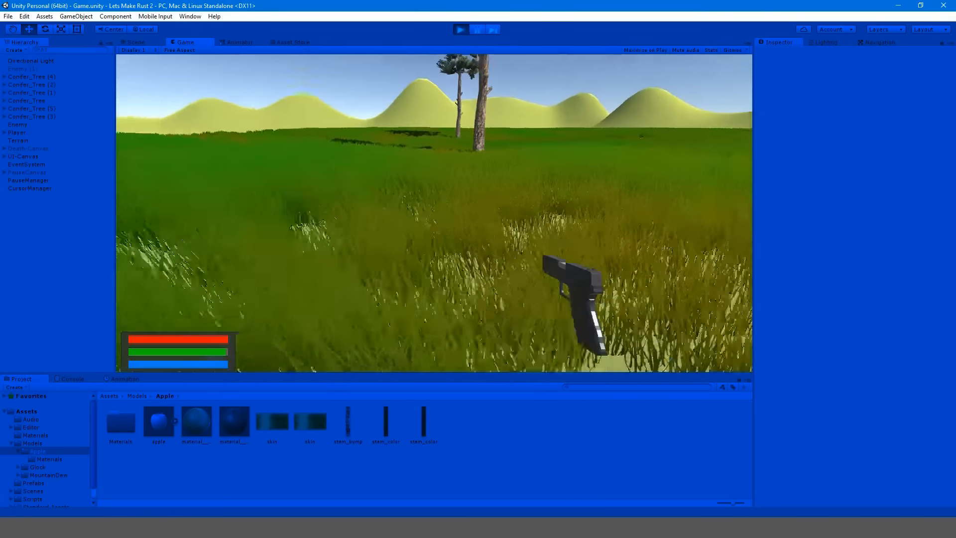
key("Escape")
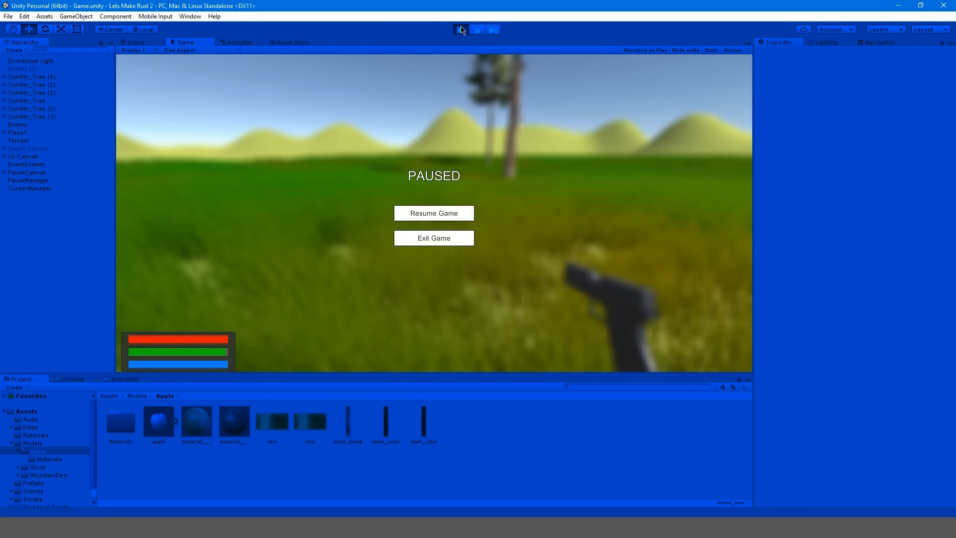
left_click(462, 30)
Add a 3D cube to the scene as a platform for the food items
right_click_drag(423, 211, 447, 229)
key("s")
right_click(31, 308)
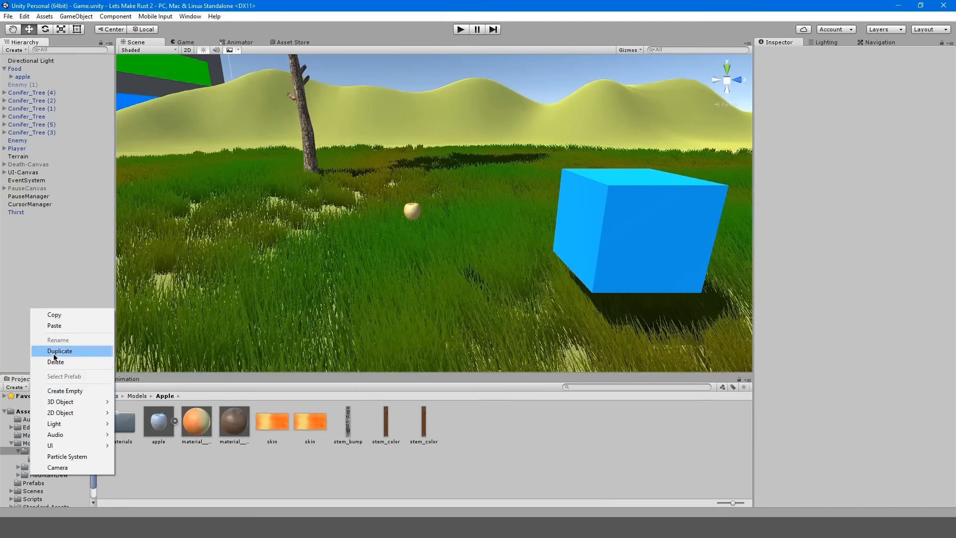
mouse_move(73, 447)
mouse_move(74, 402)
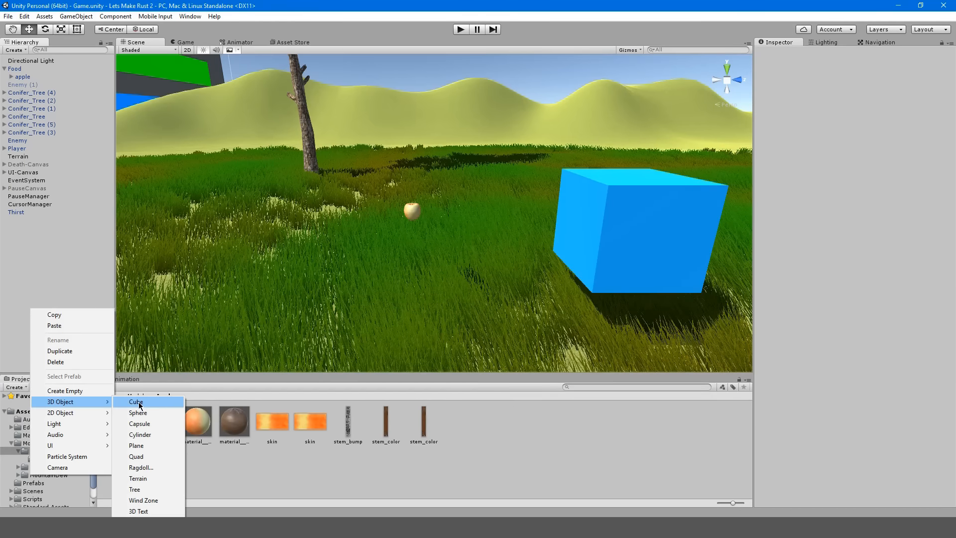
left_click(132, 401)
Stretch the cube into a plank scaled about 1 by 0.135 by 3.64 and place it beneath the apple, around Y 7.4
left_click_drag(435, 225, 437, 314)
left_click_drag(437, 270, 528, 240)
key("e")
key("r")
key("w")
left_click_drag(436, 204, 535, 276)
left_click_drag(536, 276, 244, 214, "alt")
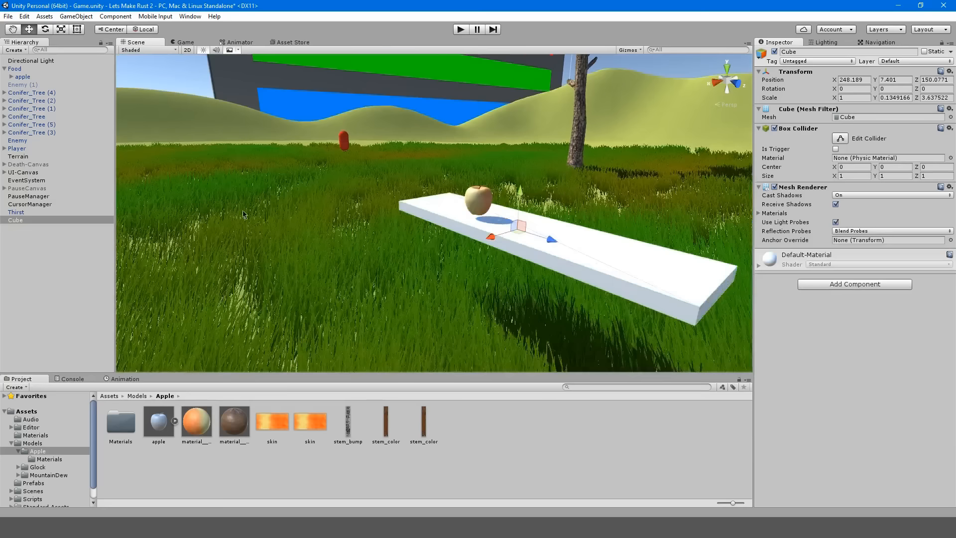
left_click_drag(490, 238, 477, 243)
Move the blue Thirst cube above the white plank, to about Y 8.51 and Z 151.18
right_click_drag(476, 242, 585, 241)
scroll(584, 242, "down", 4)
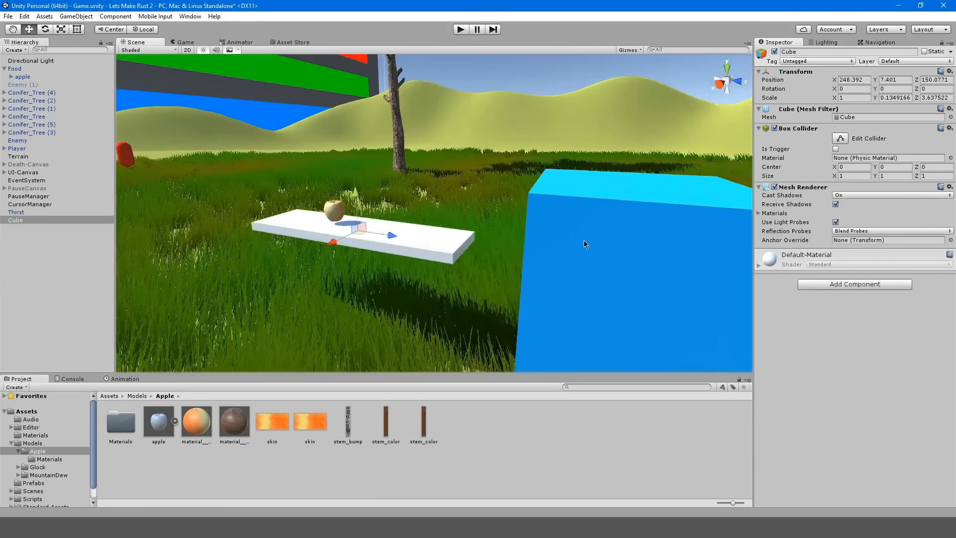
left_click(585, 242)
left_click_drag(522, 224, 468, 128)
Remove the Mesh Filter and Mesh Renderer components from the Thirst object
right_click(789, 120)
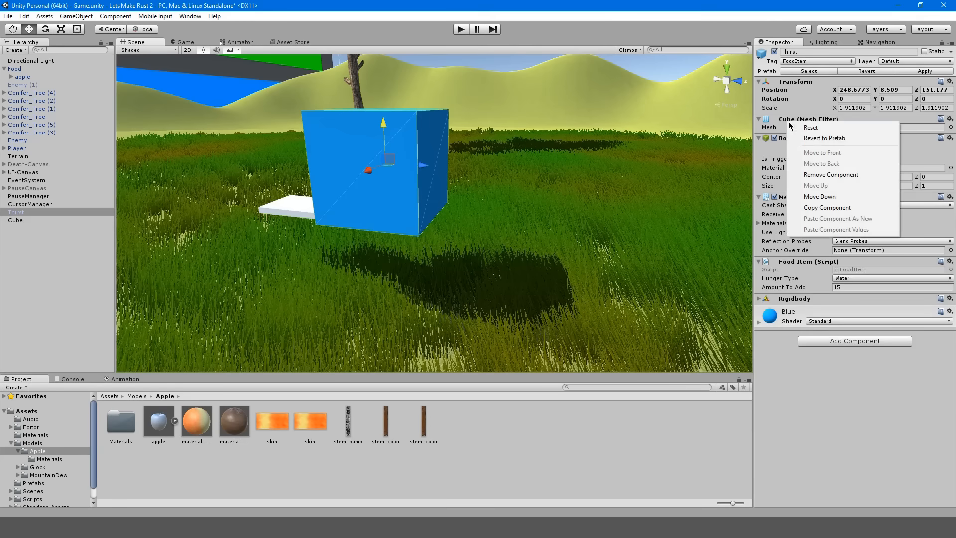
left_click(817, 177)
right_click(785, 178)
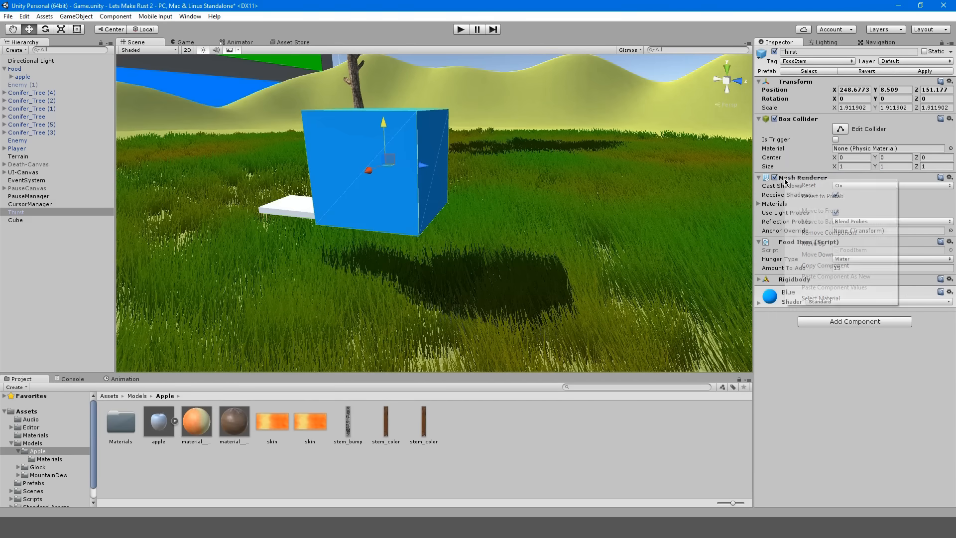
left_click(817, 234)
left_click_drag(586, 192, 503, 194, "alt")
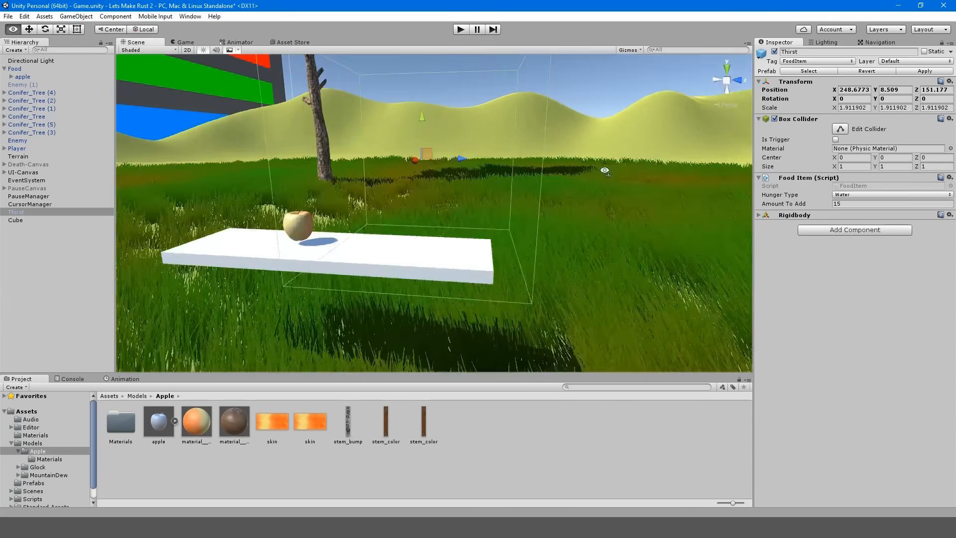
Delete the Mountain Dew Code Red soda can.mtl file from the MountainDew model folder
left_click(37, 467)
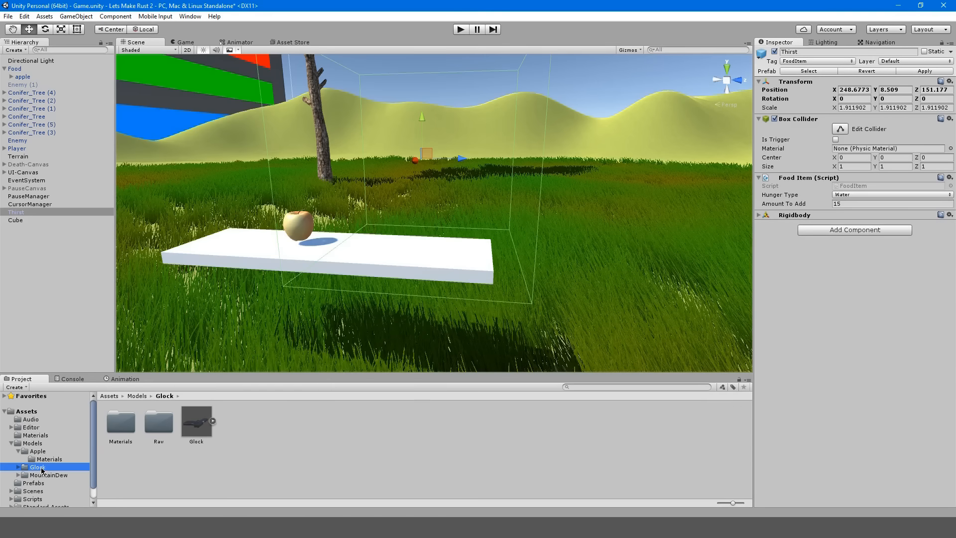
left_click(37, 458)
left_click(58, 442)
double_click(190, 437)
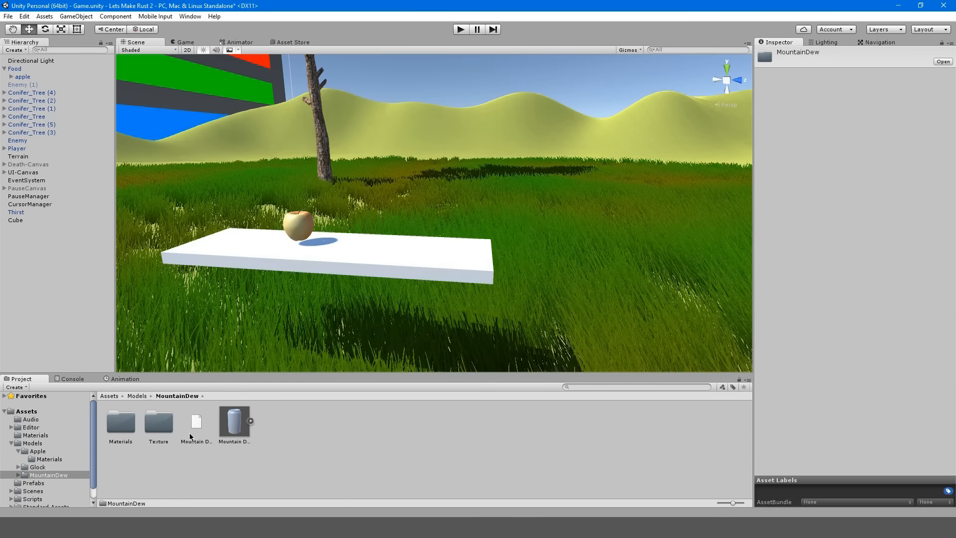
left_click(194, 426)
key("Delete")
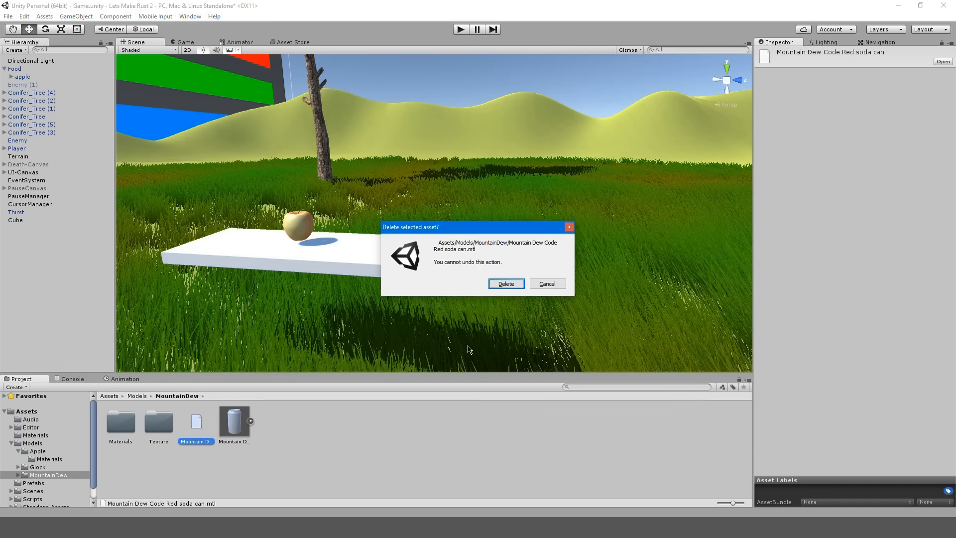
key("Return")
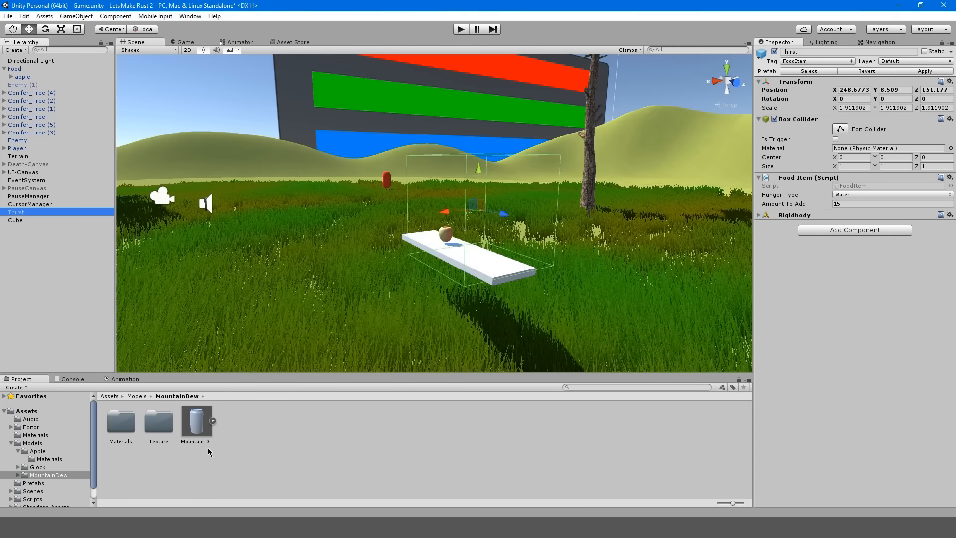
Place the Mountain Dew can model in the scene near the end of the white plank
left_click_drag(197, 427, 487, 272)
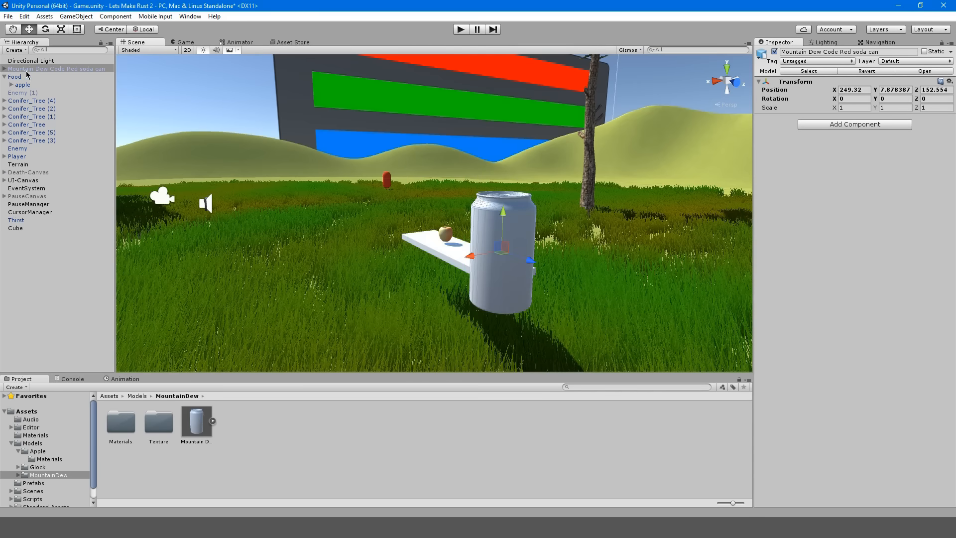
Make the Mountain Dew can a child of the Thirst object and reset its position
left_click_drag(26, 70, 44, 221)
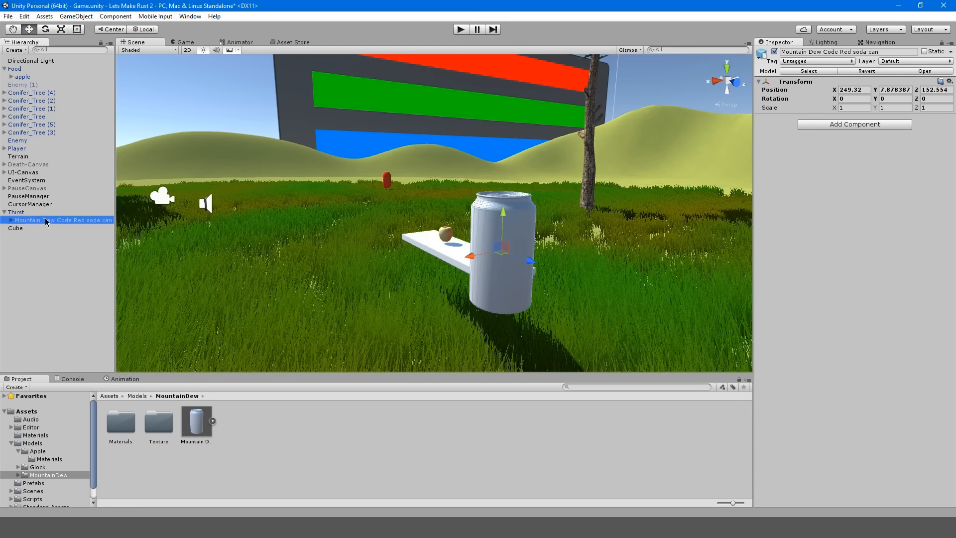
left_click(950, 84)
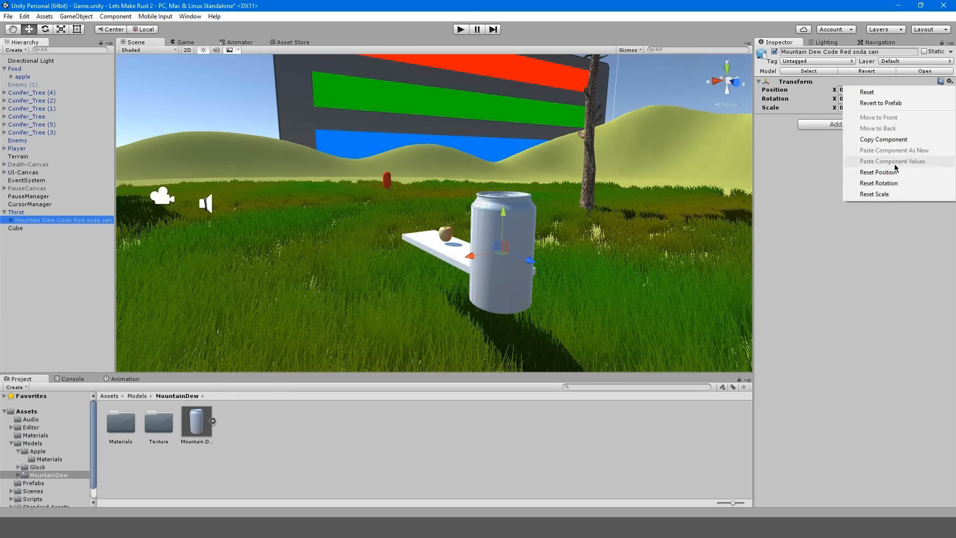
left_click(879, 174)
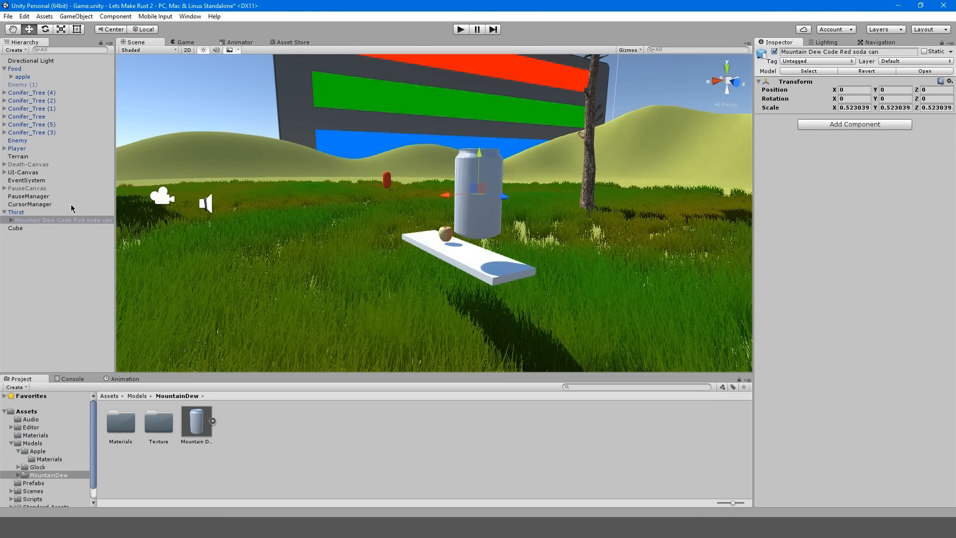
Rename the Mountain Dew can object under Thirst as MountainDewModel
left_click(110, 221)
key("F2")
type("M")
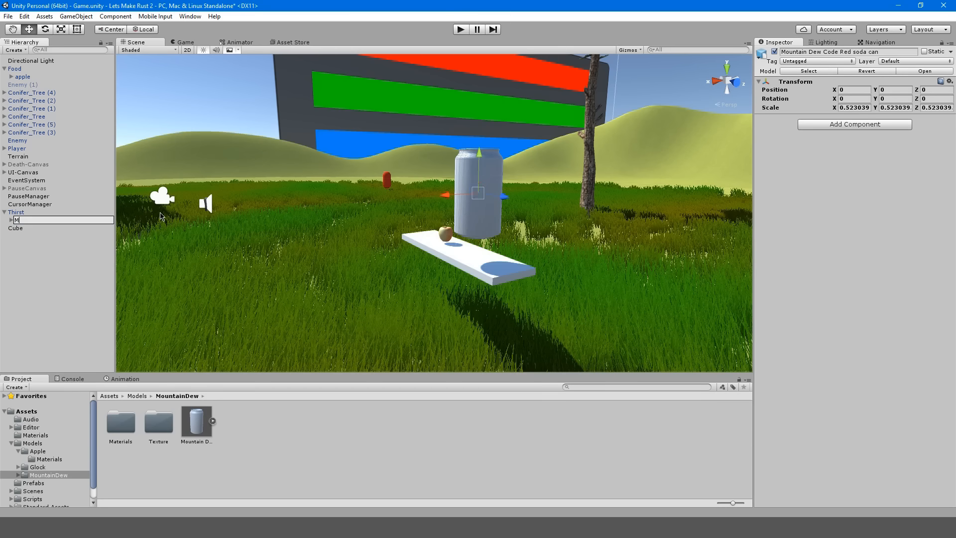
type("ountainDewModel")
key("Return")
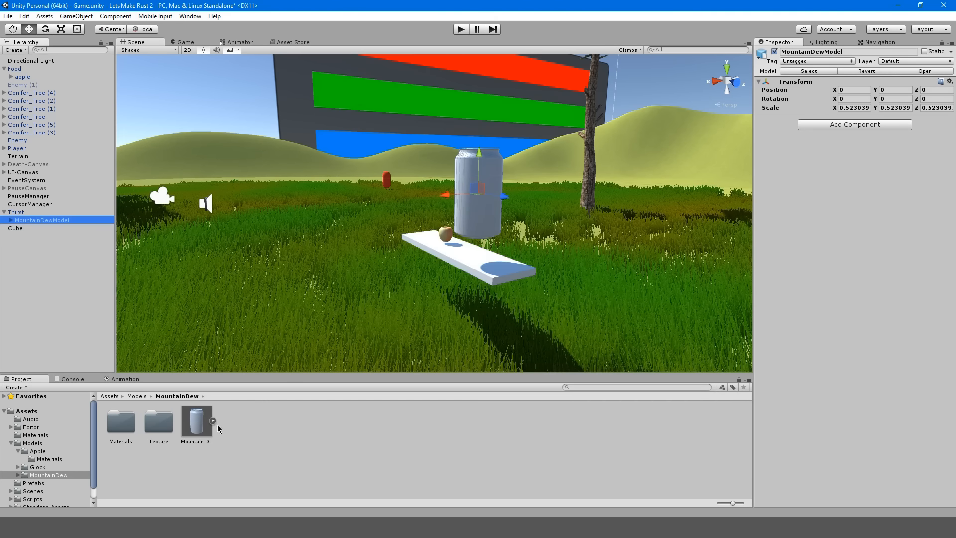
Set the Mountain Dew can model's import scale factor to 0.05 and apply it
left_click(199, 423)
left_click(850, 97)
type("0.05")
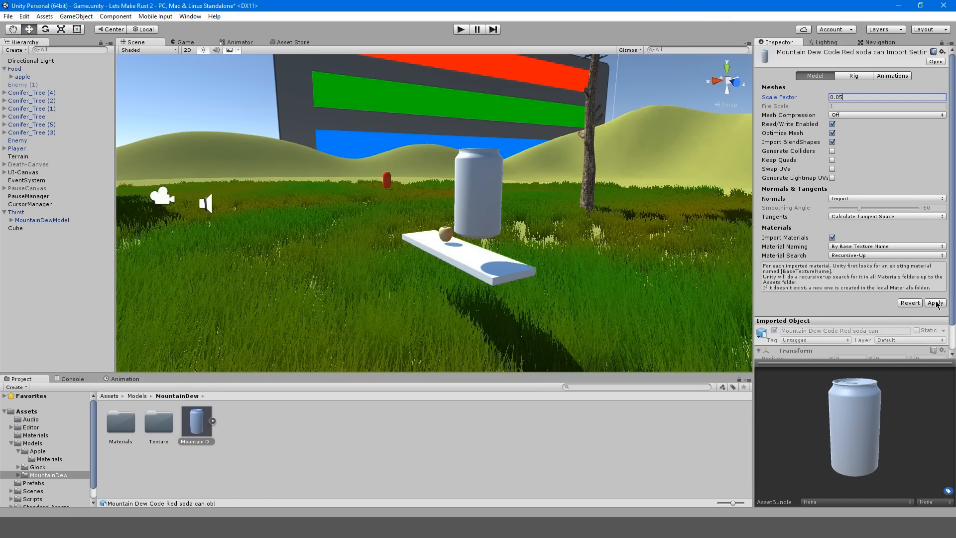
left_click(936, 303)
key("BackSpace")
left_click(935, 303)
right_click_drag(556, 186, 647, 184)
key("w")
key("s")
middle_click_drag(522, 178, 529, 176)
left_click(506, 172)
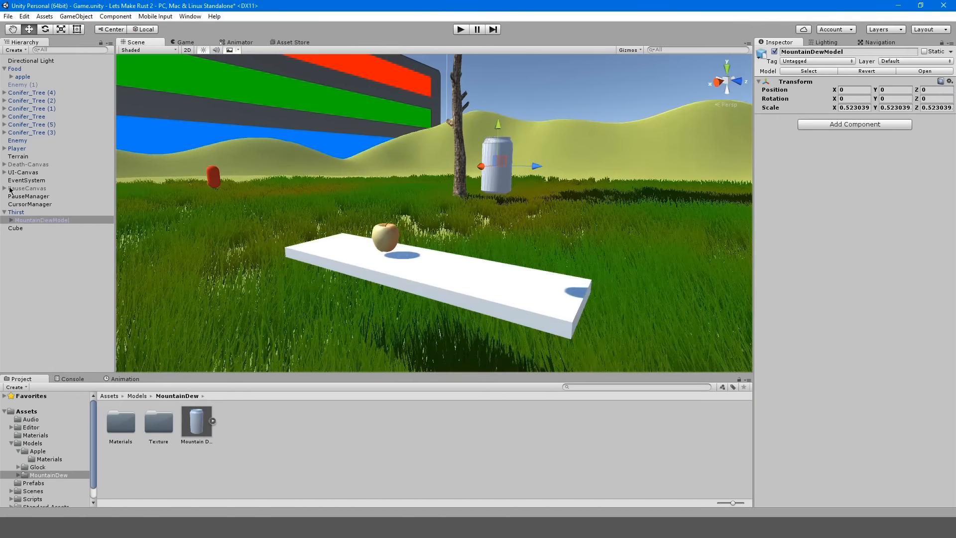
Set the Thirst object's box collider size to 0.3 on X, Y and Z
left_click(20, 212)
key("d")
right_click_drag(290, 186, 132, 188)
left_click(853, 158)
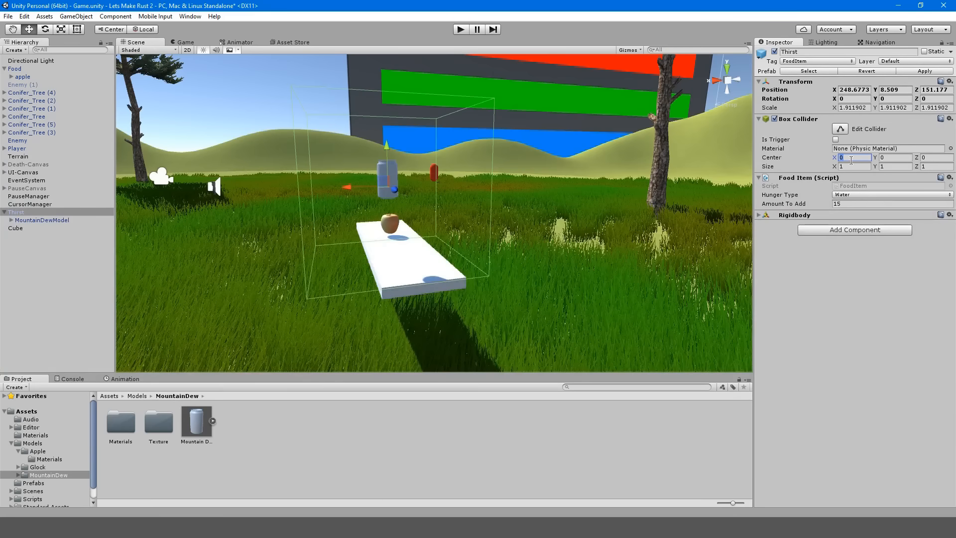
key("Tab")
key("Tab")
key("Tab")
type("0.3")
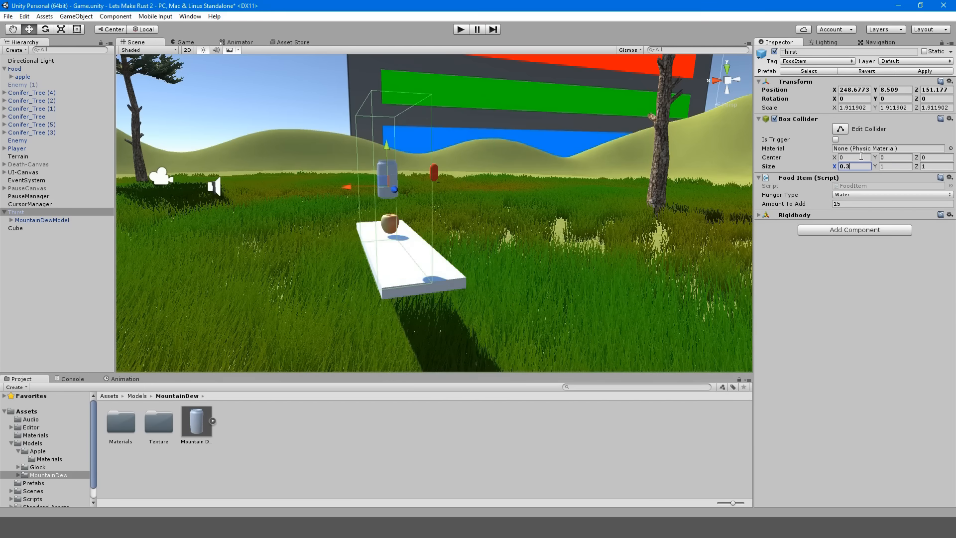
key("Tab")
type("0.3")
key("Tab")
type("0.3")
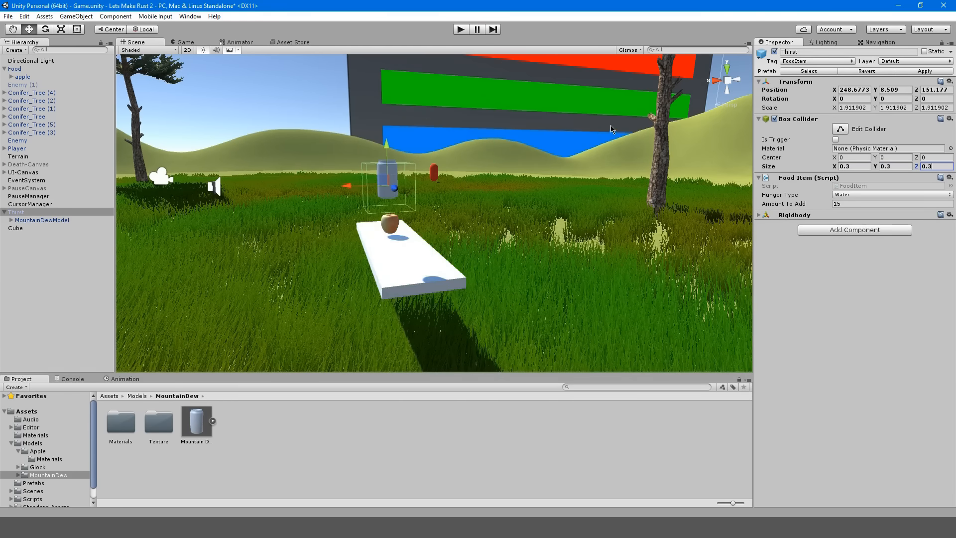
key("a")
key("w")
right_click_drag(610, 124, 713, 145)
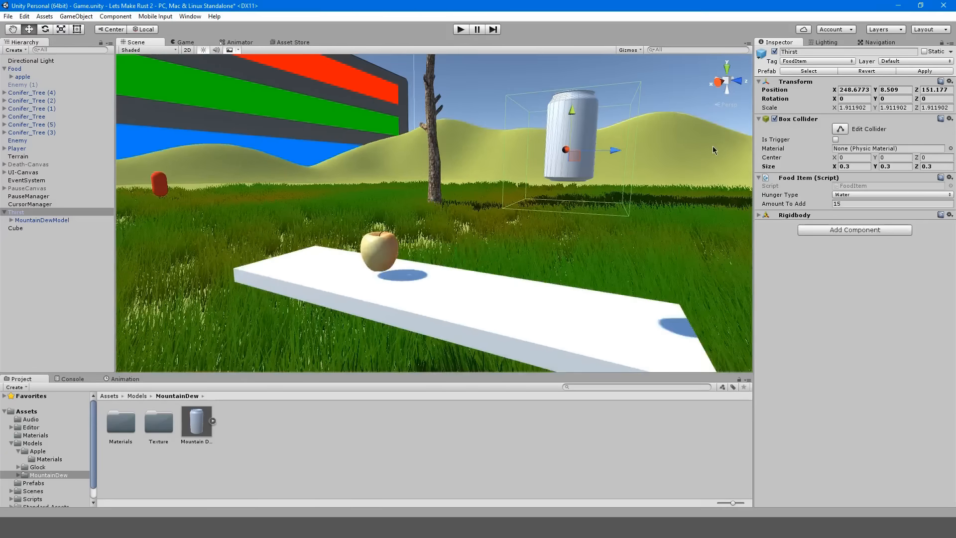
Set the Thirst object's box collider size to 0.2 on X, Y and Z
left_click(855, 166)
type("0.2")
key("Tab")
type("0.2")
key("Tab")
type("0")
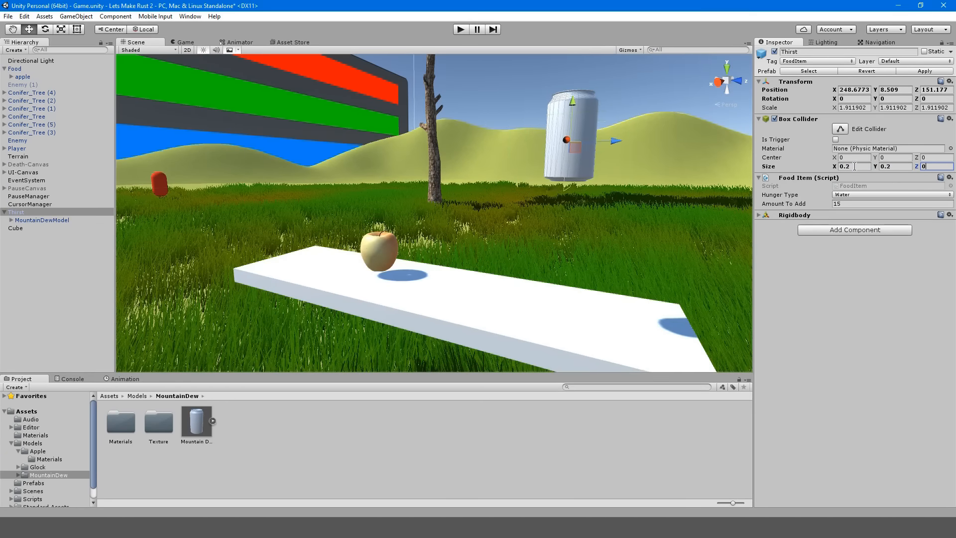
type(".2")
left_click_drag(594, 214, 506, 201, "alt")
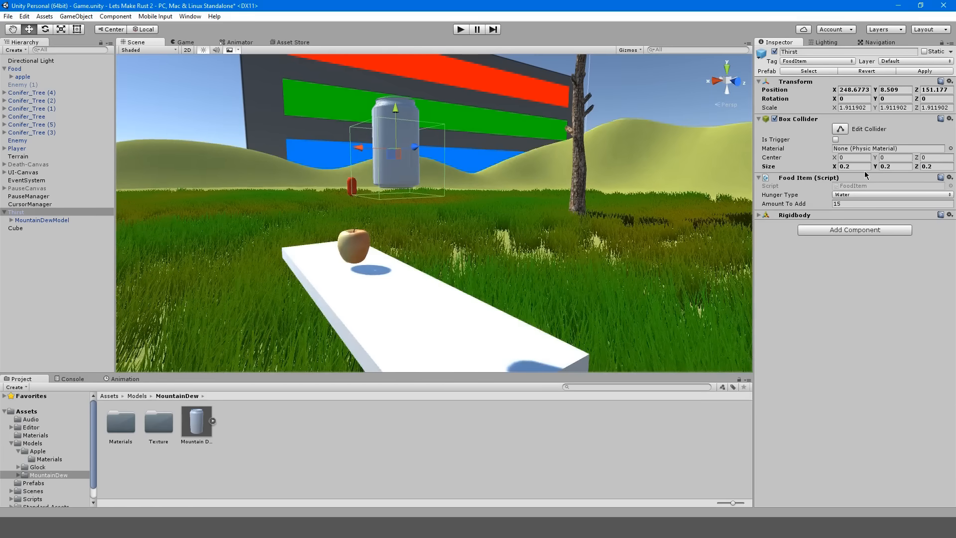
Set the Thirst box collider's Y center to 0.05 and its Y size to 0.3
left_click_drag(878, 157, 880, 158)
left_click(894, 168)
type("0.3")
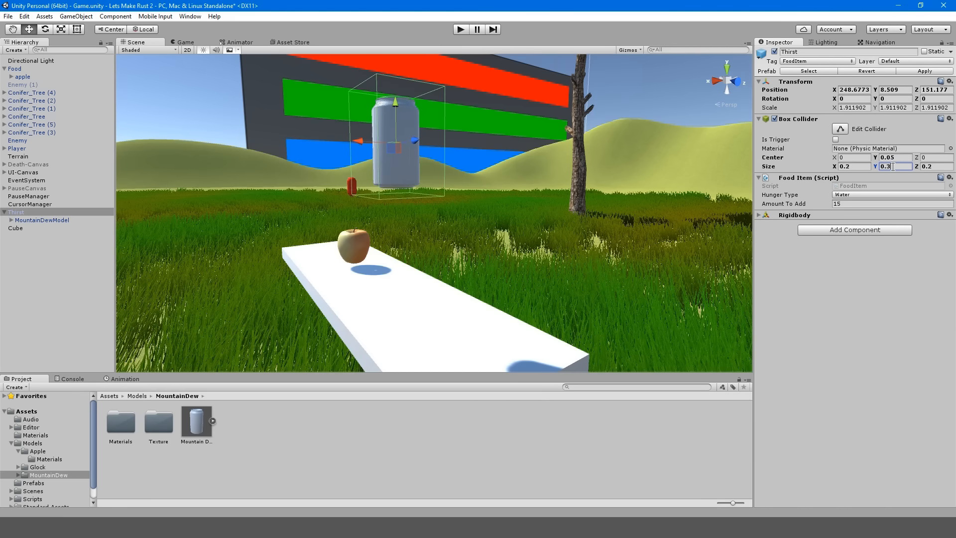
right_click_drag(443, 127, 384, 147)
Apply the changes of the Thirst and Food objects to their prefabs
left_click(79, 212)
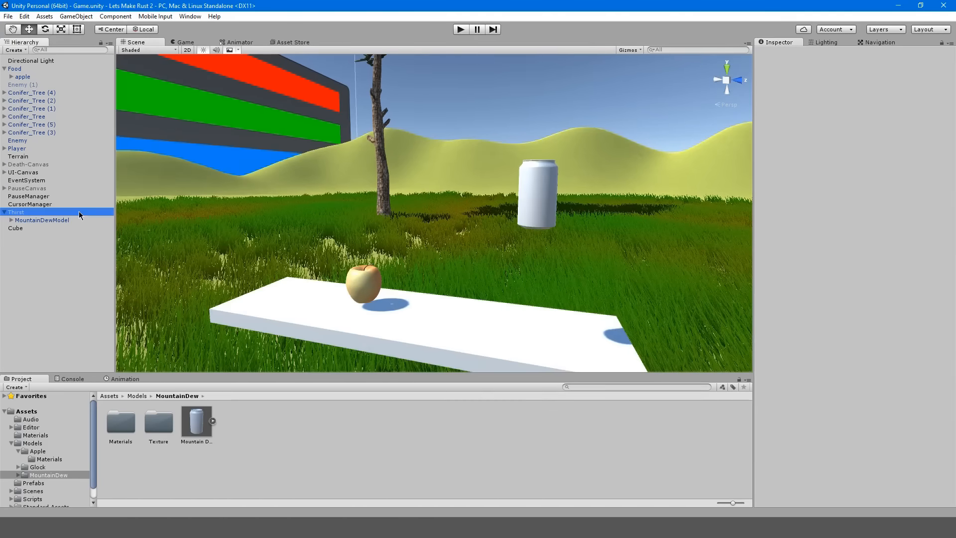
left_click(924, 71)
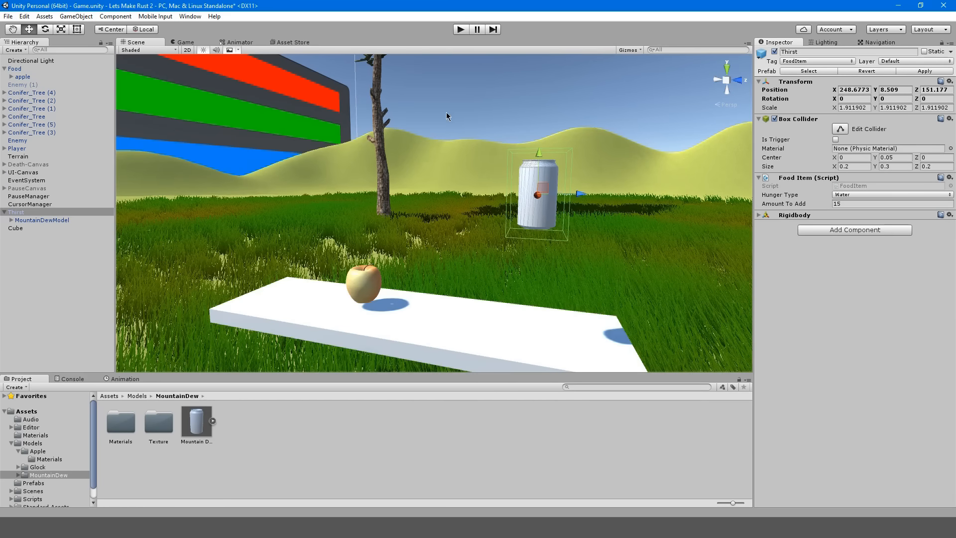
left_click(356, 281)
left_click(43, 69)
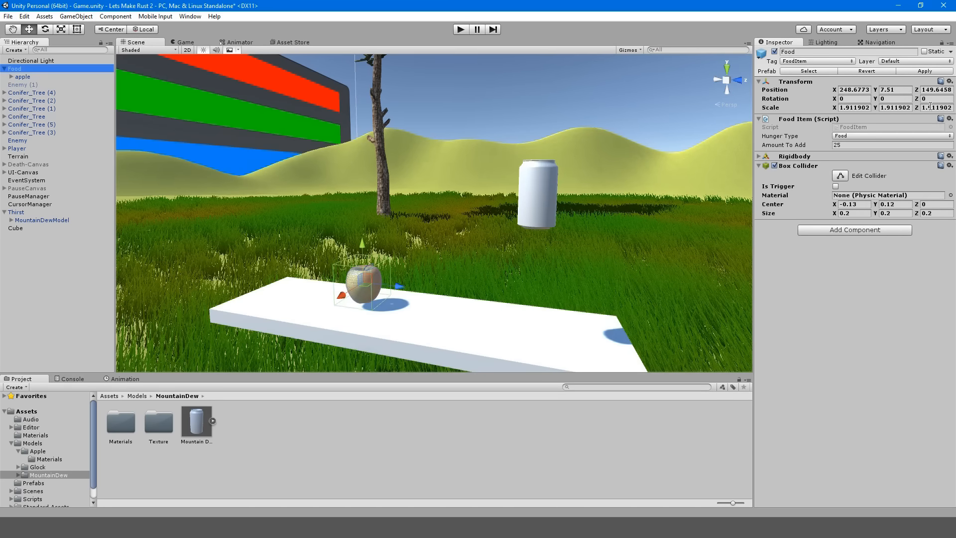
left_click(925, 72)
Rename Food's apple child as AppleModel, save the scene, and apply the change to the Food prefab
left_click(33, 77)
key("F2")
type("AppleModel")
key("Return")
key("ctrl+s")
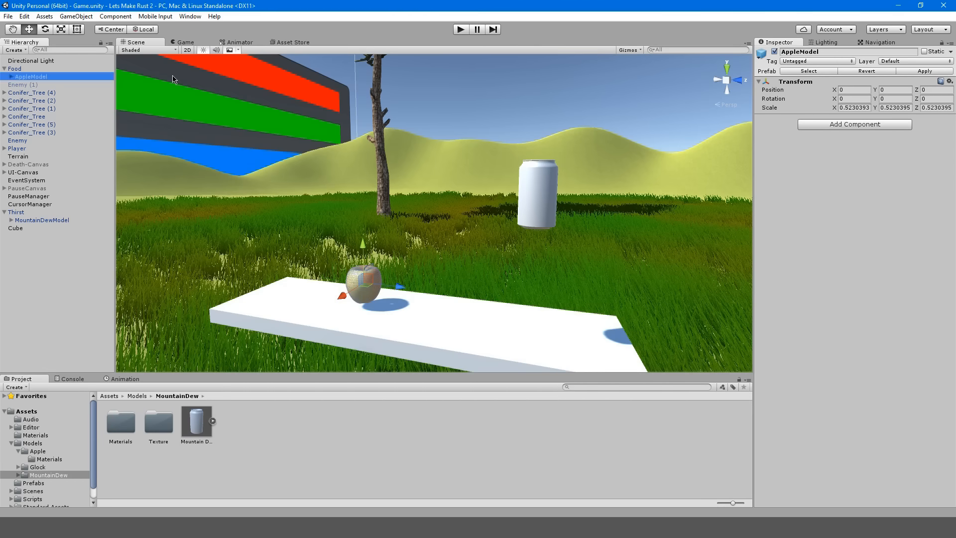
key("Up")
left_click(922, 71)
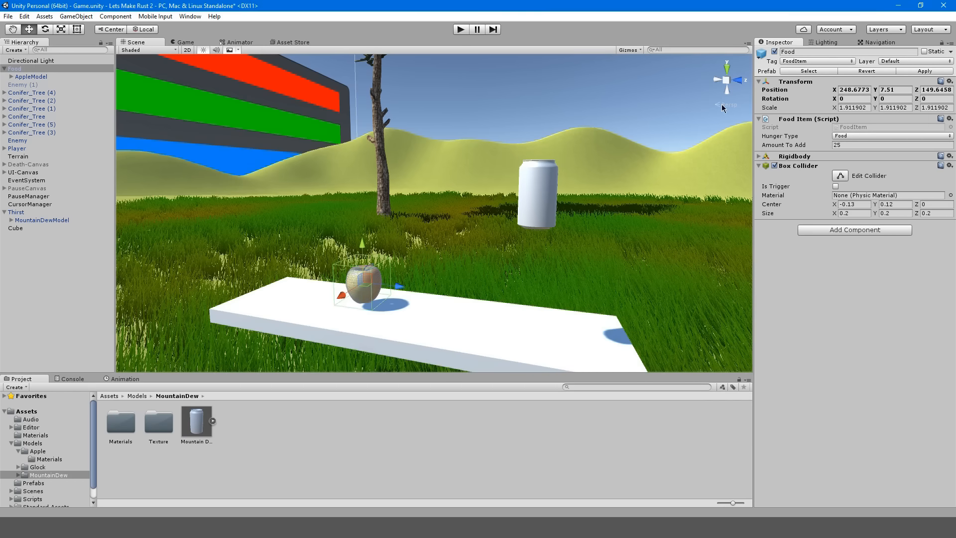
Move the (null)Mat material into the MountainDew folder and delete its emptied Materials subfolder
left_click(538, 197)
key("d")
right_click_drag(538, 196, 468, 208)
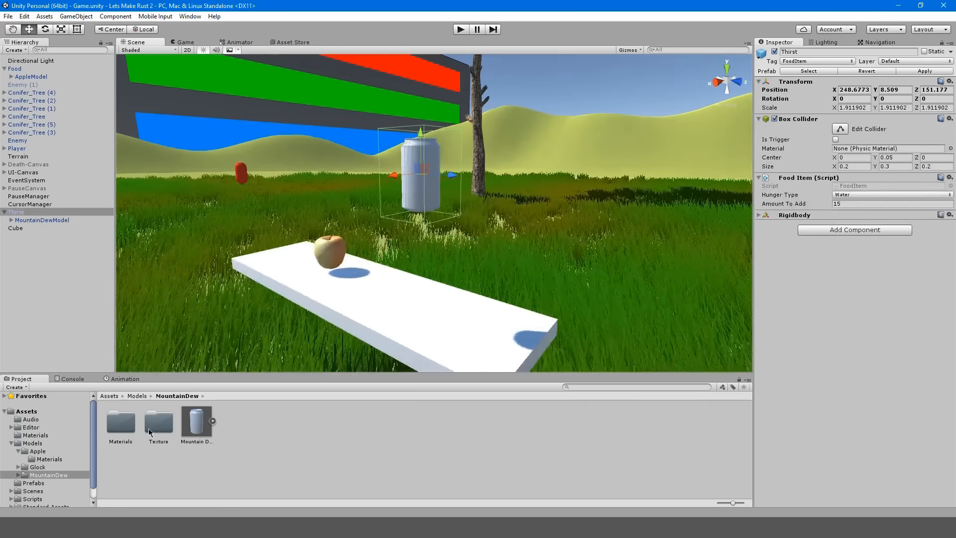
double_click(133, 426)
left_click_drag(133, 427, 57, 478)
left_click(120, 423)
key("Delete")
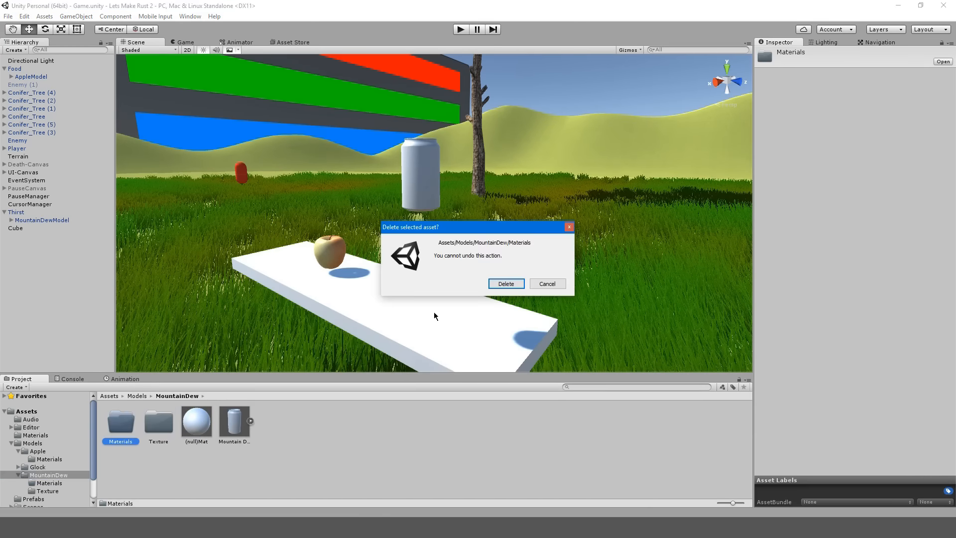
left_click(505, 284)
Rename the (null)Mat material as MountainDewMaterial and assign it to the can in the scene
key("F2")
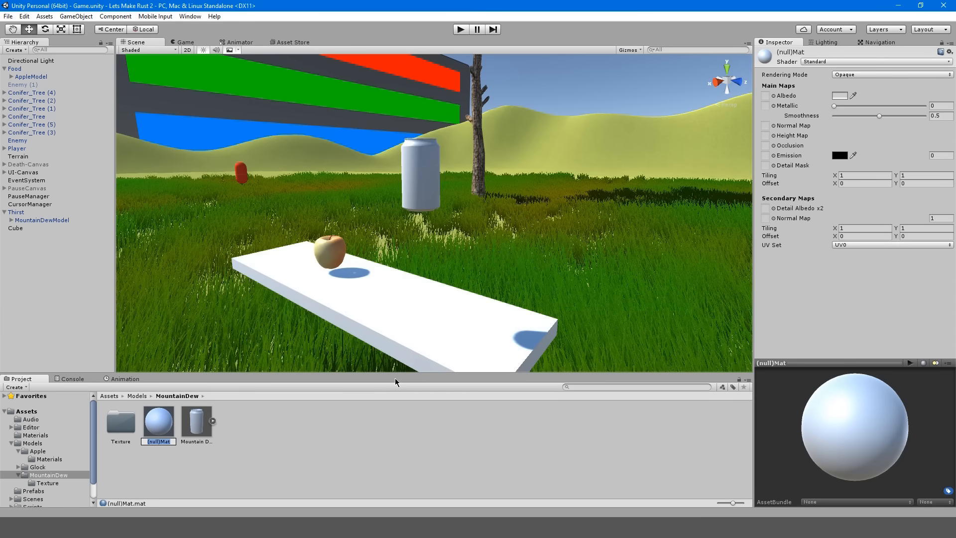
type("M")
type("ountainDewMaterial")
key("Return")
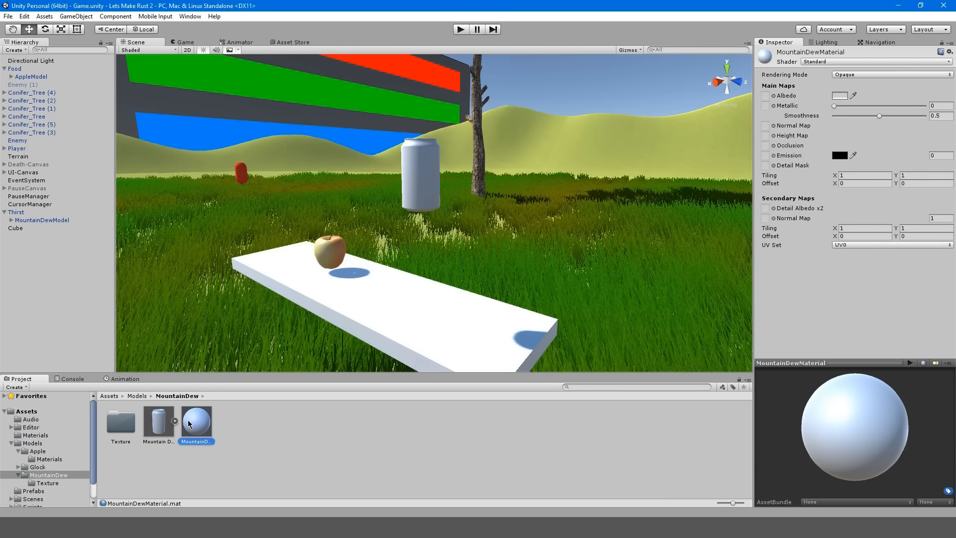
left_click_drag(190, 425, 433, 181)
right_click_drag(429, 180, 424, 161)
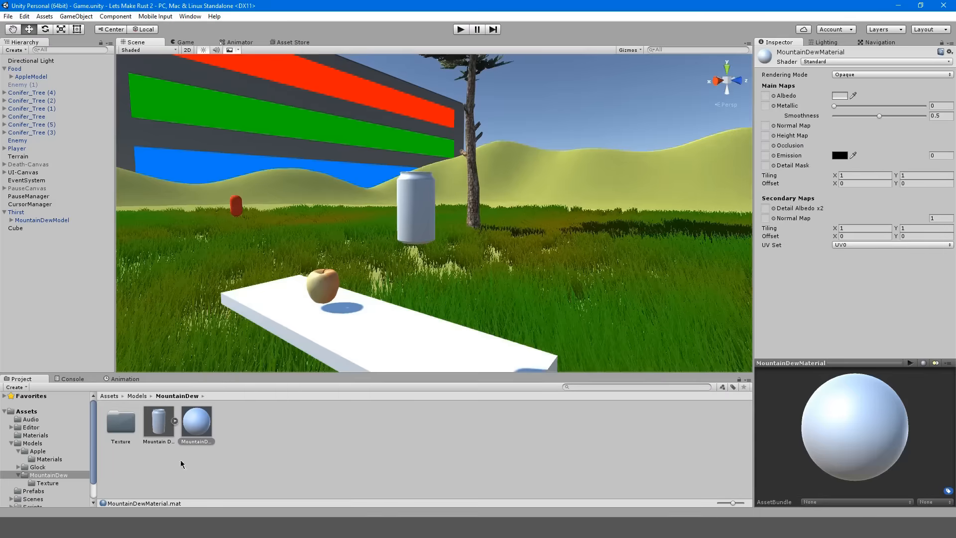
Delete the brick_brown_256 texture from the MountainDew Texture folder
double_click(123, 424)
left_click(127, 426)
key("ctrl+a")
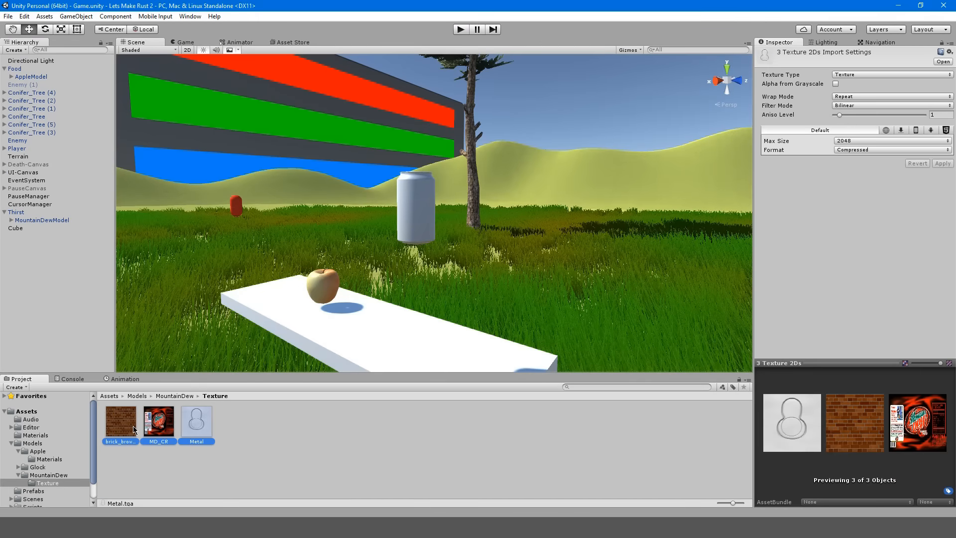
left_click(133, 432)
key("Delete")
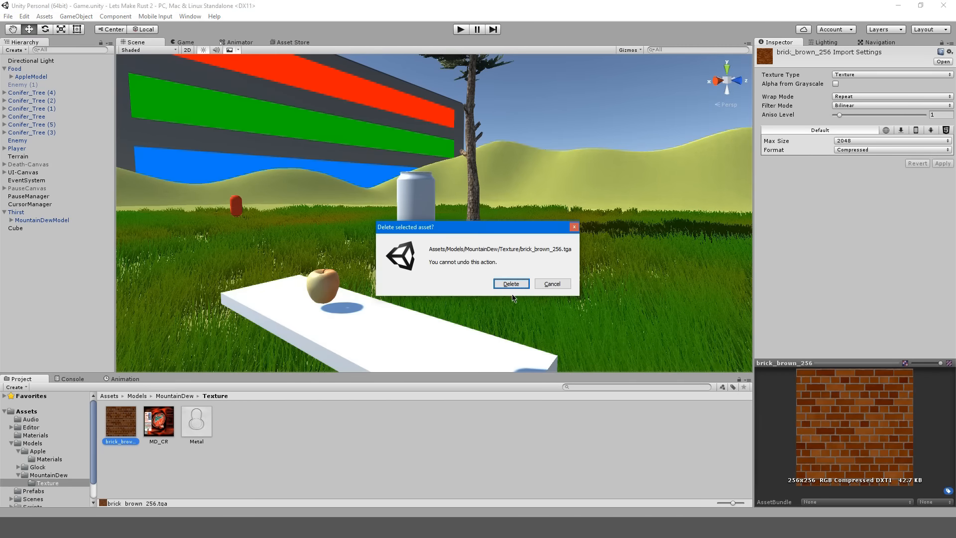
key("Return")
left_click(158, 423)
key("Delete")
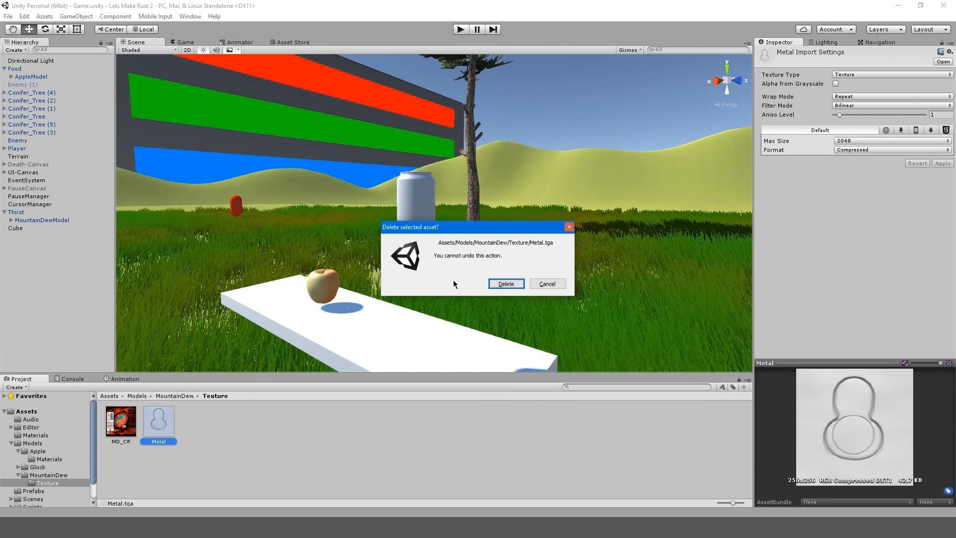
left_click(517, 285)
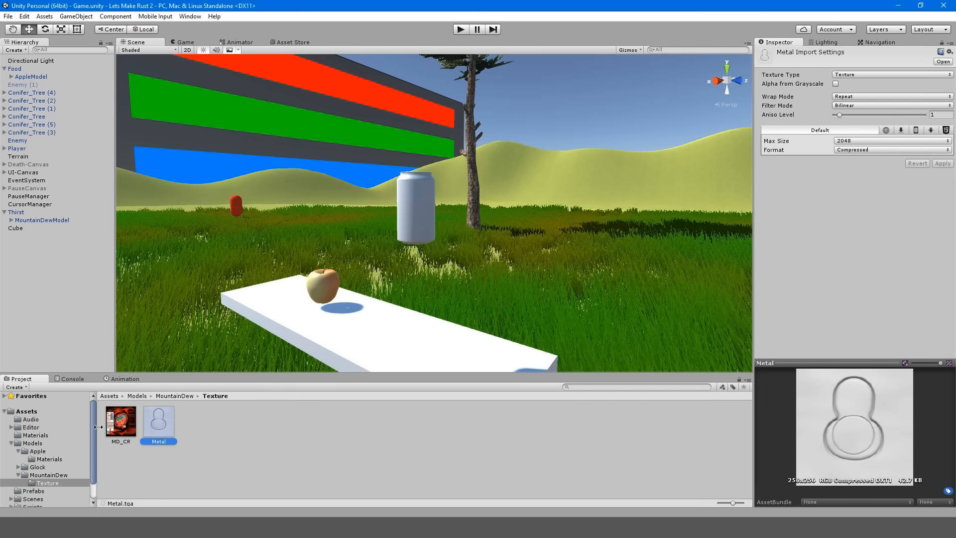
Move the MD_CR and Metal textures into the MountainDew folder and delete the emptied Texture folder
left_click(110, 431, "ctrl")
left_click_drag(111, 430, 56, 478)
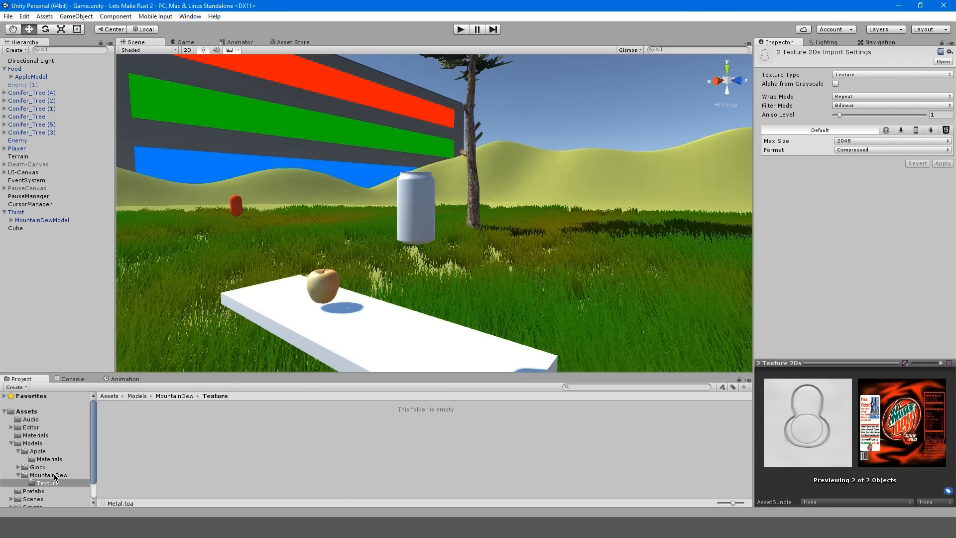
left_click(112, 431)
key("Delete")
left_click(494, 284)
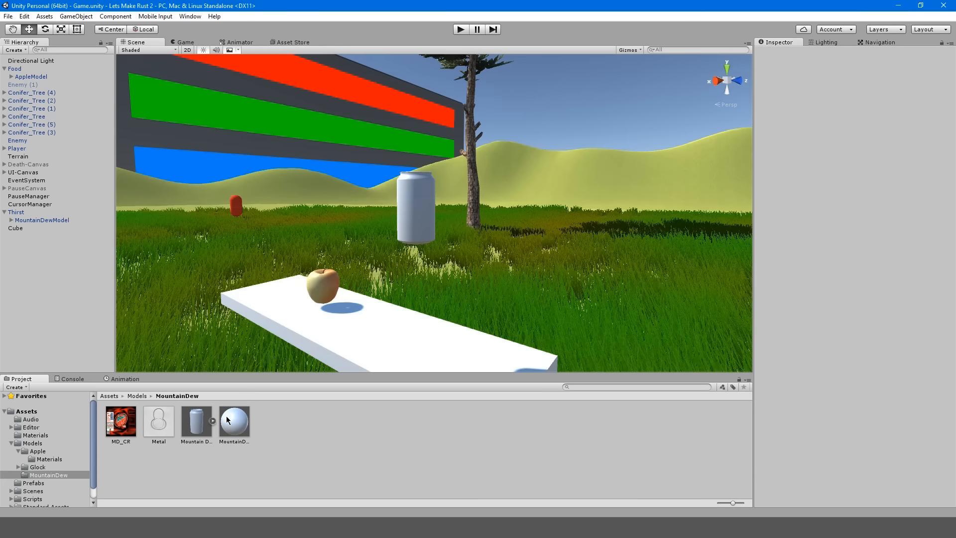
Try to apply the MD_CR texture directly to the can in the scene and inspect MountainDewModel
left_click_drag(121, 422, 411, 215)
left_click(411, 215)
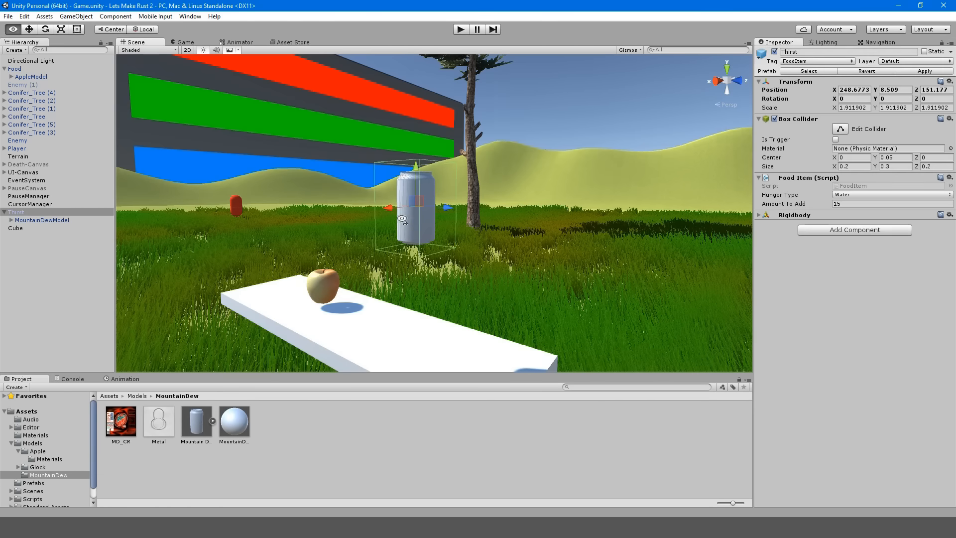
right_click_drag(371, 239, 367, 241)
right_click_drag(180, 344, 226, 372)
key("s")
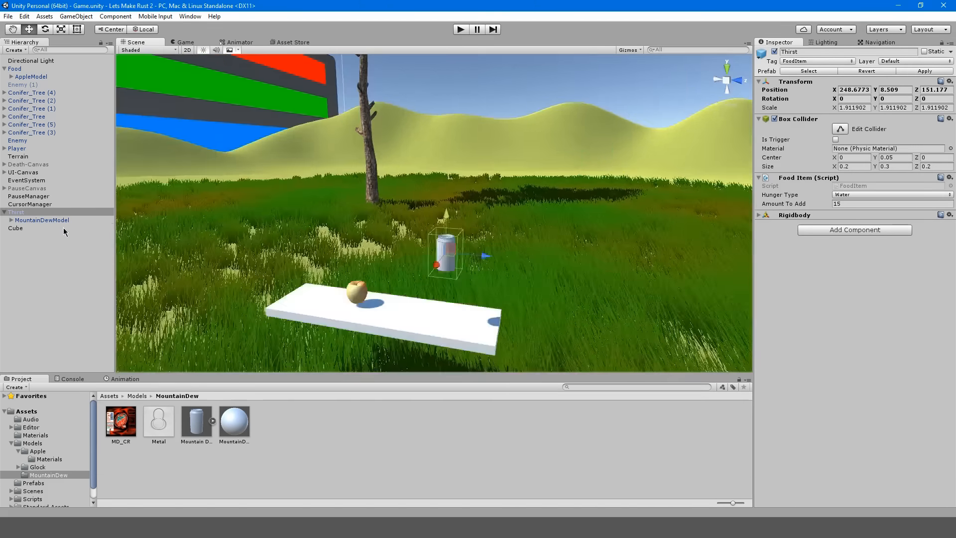
left_click(59, 220)
right_click_drag(251, 253, 259, 282)
key("w")
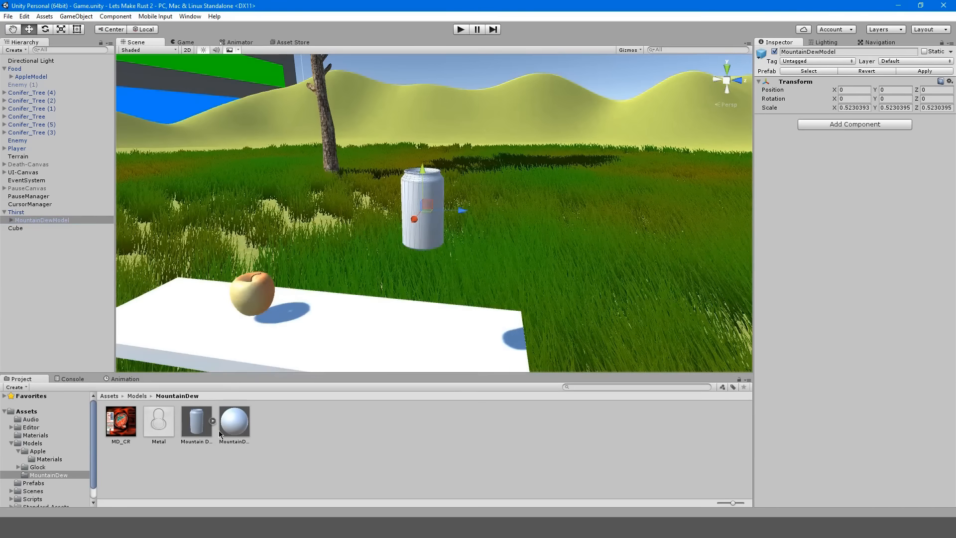
Assign the MD_CR texture as MountainDewMaterial's albedo map and set its smoothness to 0
left_click(234, 421)
left_click_drag(122, 422, 765, 95)
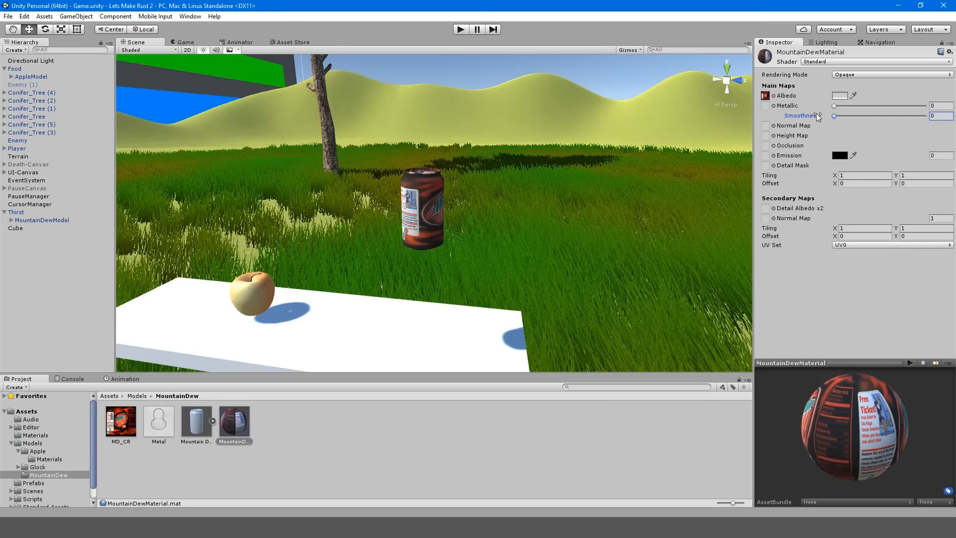
right_click_drag(524, 207, 489, 196)
Examine the textured Mountain Dew can up close from several sides in the scene
right_click(257, 454)
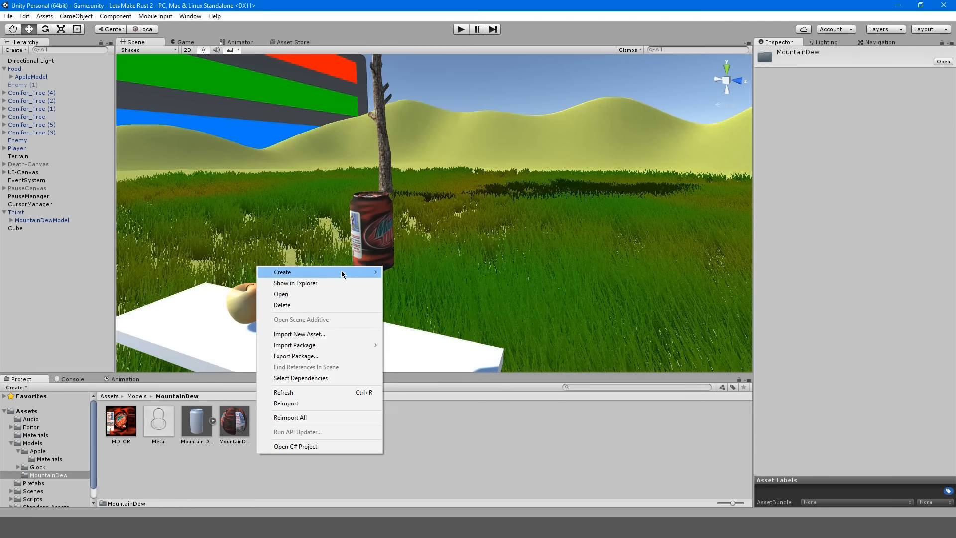
left_click(14, 225)
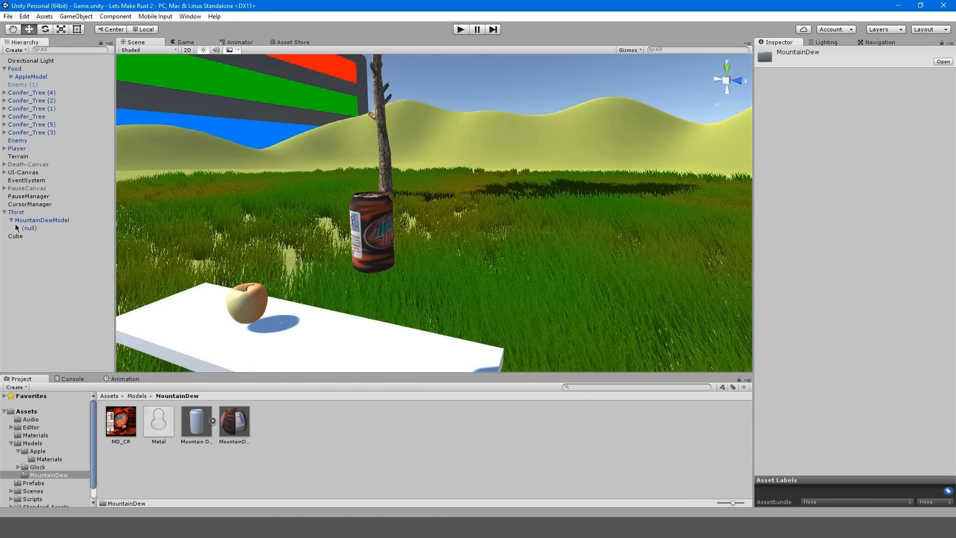
left_click(371, 229)
key("f")
left_click(57, 228)
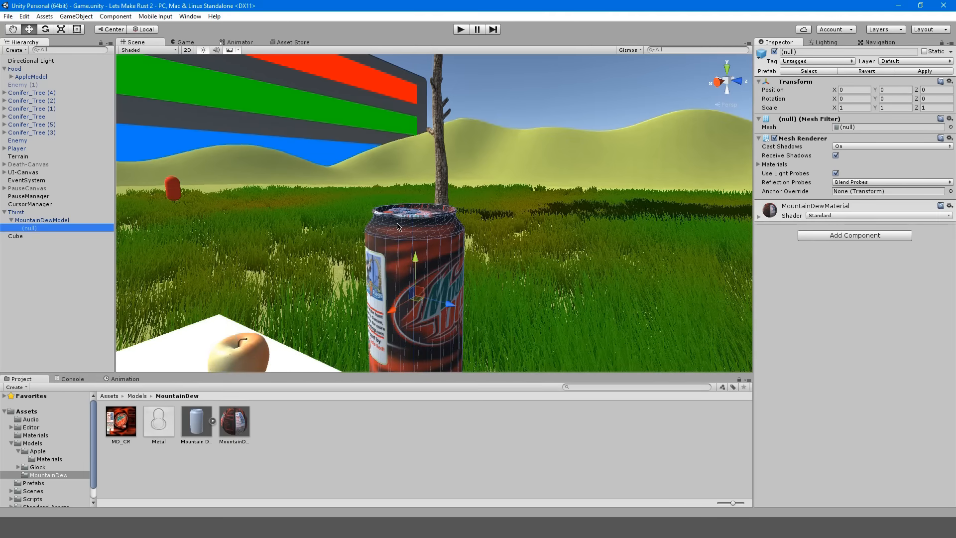
right_click_drag(397, 226, 377, 226)
key("s")
left_click(640, 82)
right_click_drag(640, 83, 637, 81)
key("d")
mouse_move(457, 115)
right_mouse_down()
mouse_move(422, 148)
mouse_move(399, 122)
mouse_move(441, 117)
right_mouse_up()
Set the smoothness of MountainDewMaterial on the can's mesh to 0.5
left_click(24, 227)
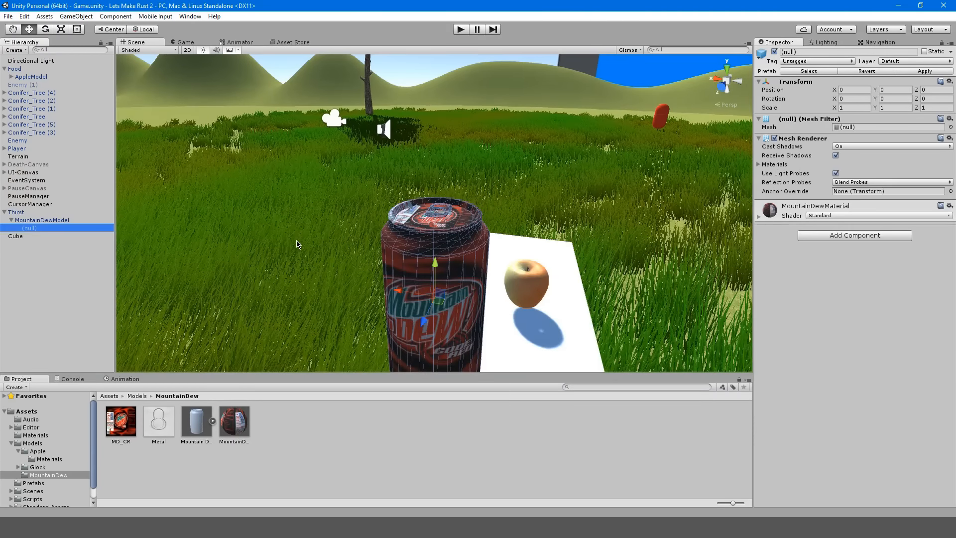
right_click_drag(298, 244, 808, 202)
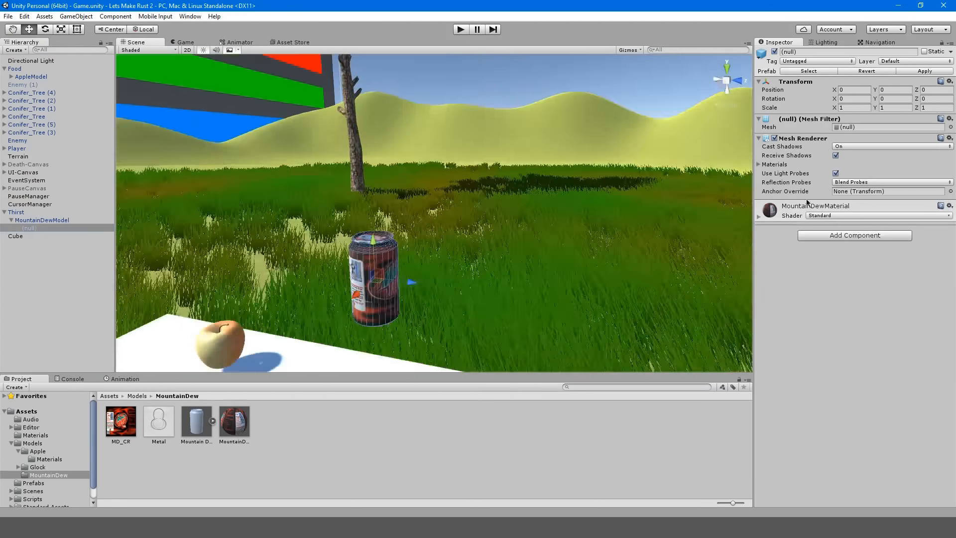
left_click(764, 217)
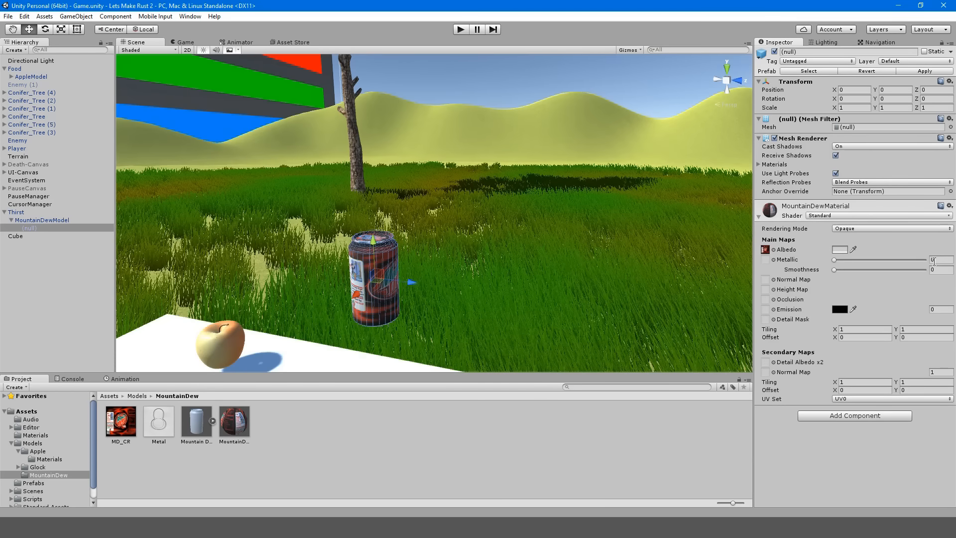
left_click(951, 272)
type("0.5")
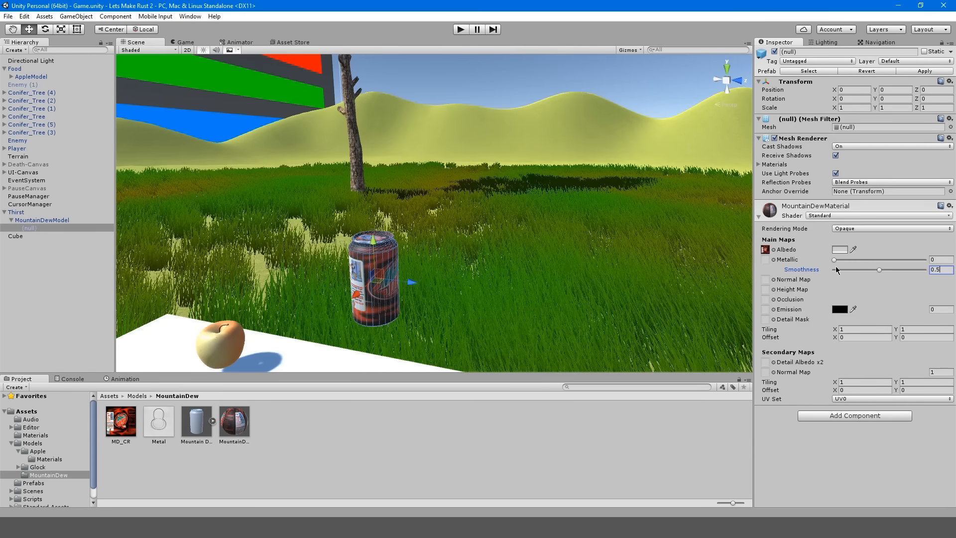
left_click(760, 217)
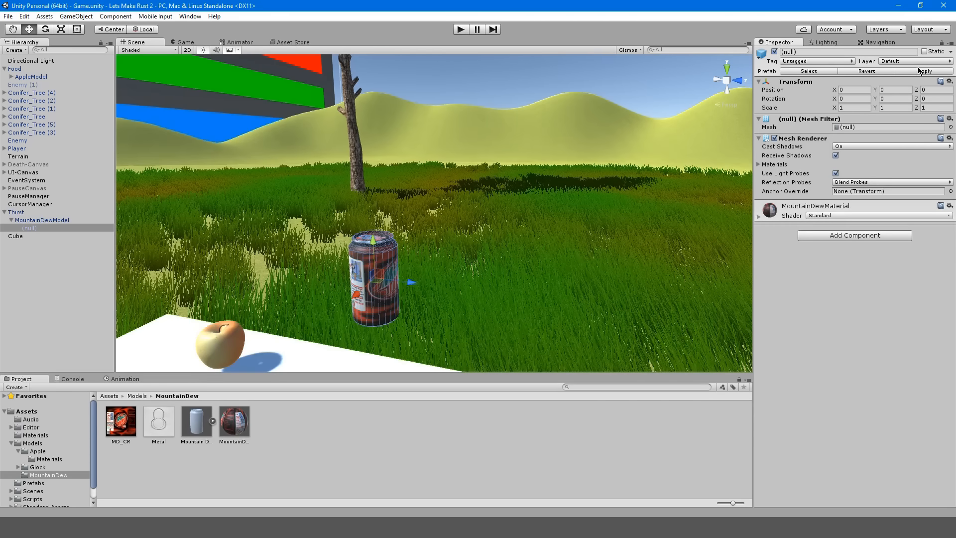
Select the Thirst can and lower it closer to the white table
left_click(550, 81)
right_click_drag(550, 81, 491, 133)
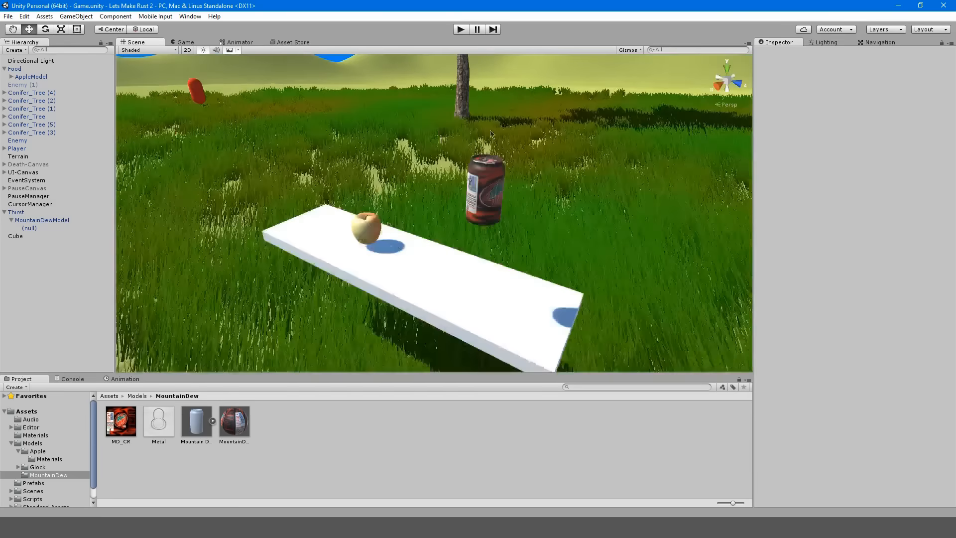
left_click(473, 188)
left_click_drag(488, 149, 480, 215)
right_click_drag(479, 215, 474, 115)
Play-test the scene, walking up to the table to check the apple and can, and stop the game
left_click(461, 29)
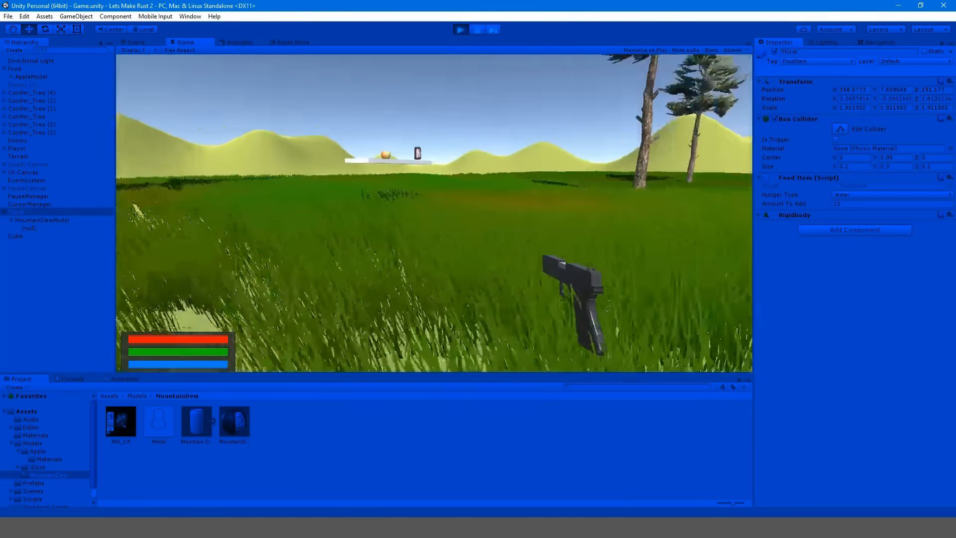
key("w")
key("Escape")
left_click(461, 29)
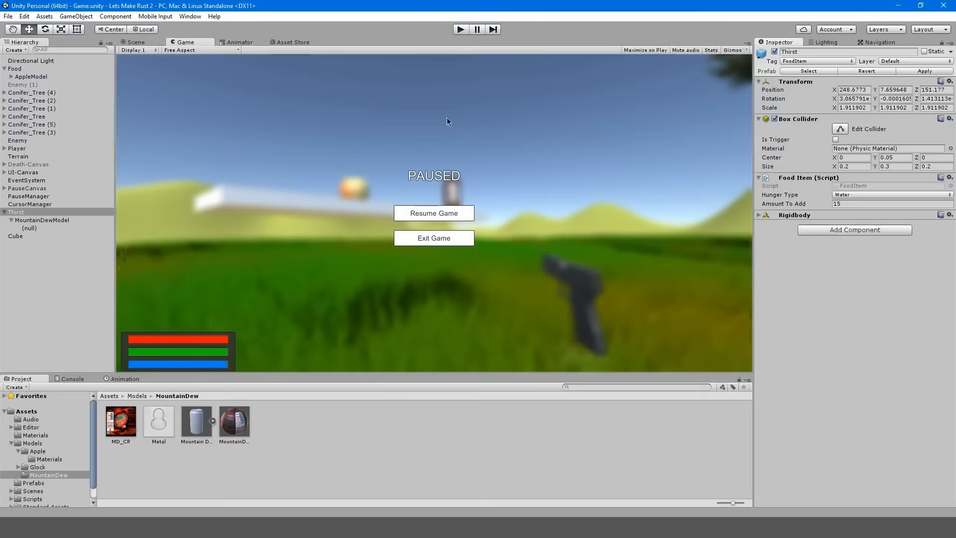
Lower the table, apple and can together until the table sits at about Y 6.85, and save the scene
left_click(479, 324)
scroll(453, 306, "down", 3)
left_click(430, 291, "shift")
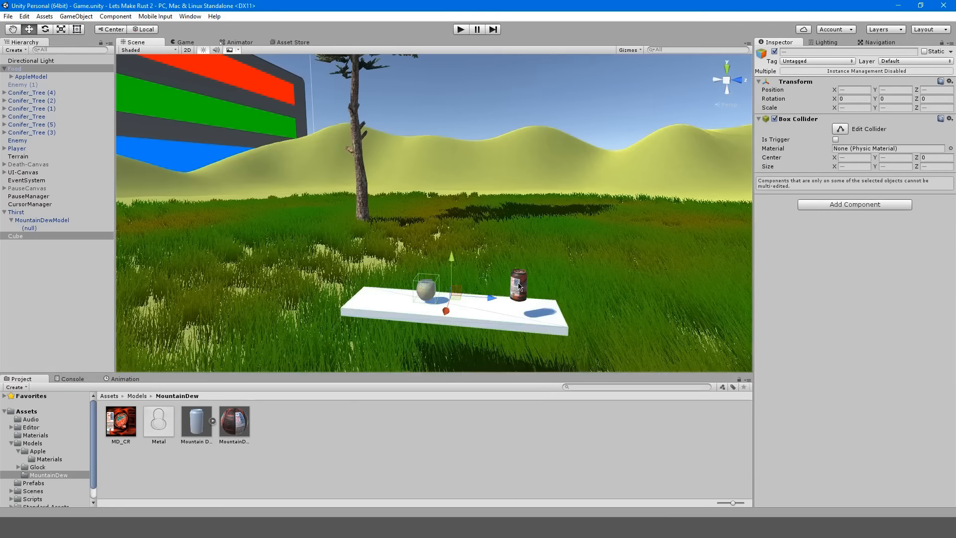
left_click(518, 285, "shift")
left_click_drag(457, 255, 429, 330, "alt")
right_click_drag(430, 330, 281, 254)
key("s")
key("ctrl+s")
Play-test picking up the can and the apple from the lowered table, and stop the game
left_click(458, 31)
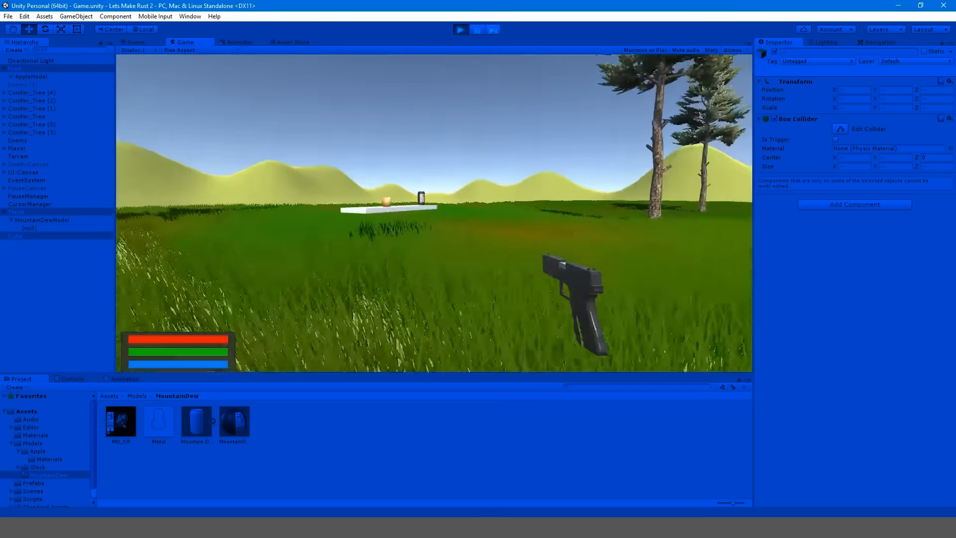
key("w")
key("w")
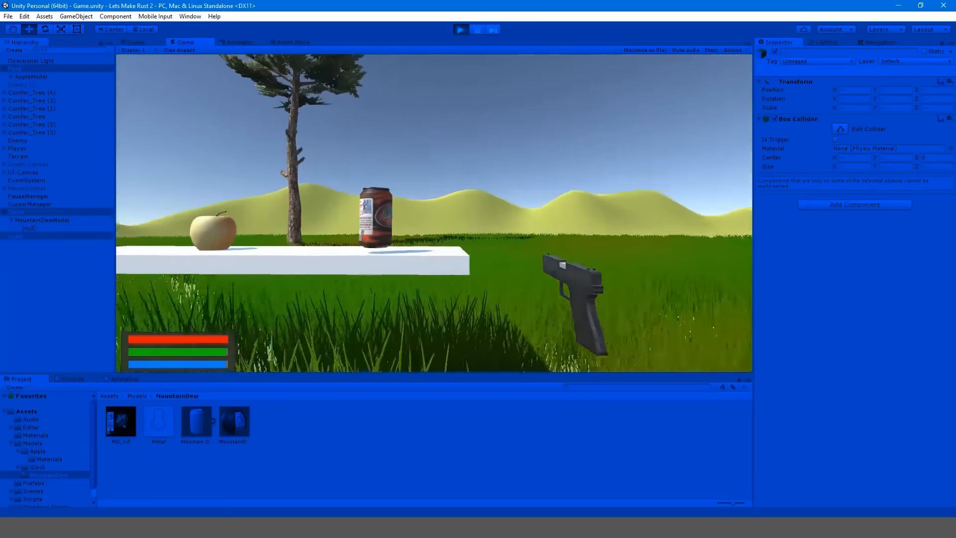
key("w")
key("e")
key("a")
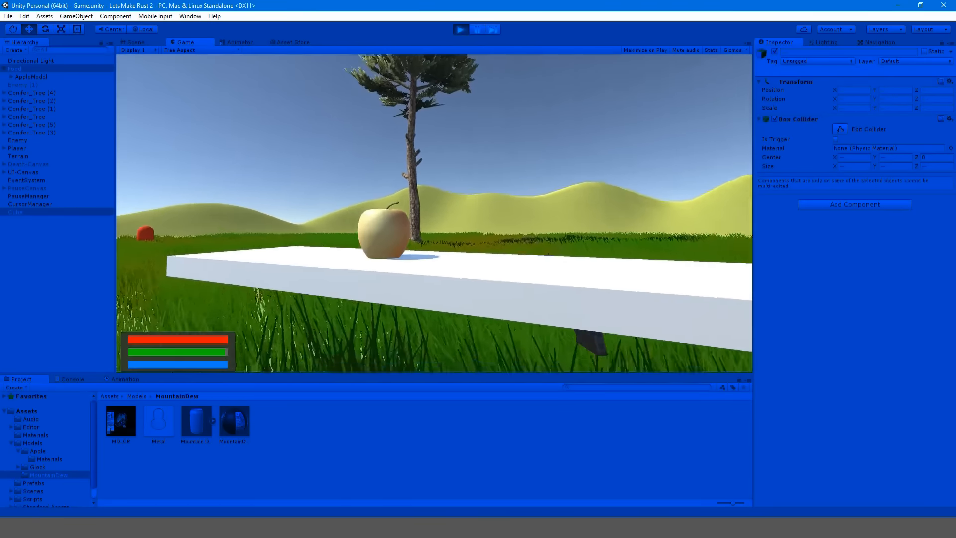
key("e")
key("Escape")
left_click(460, 30)
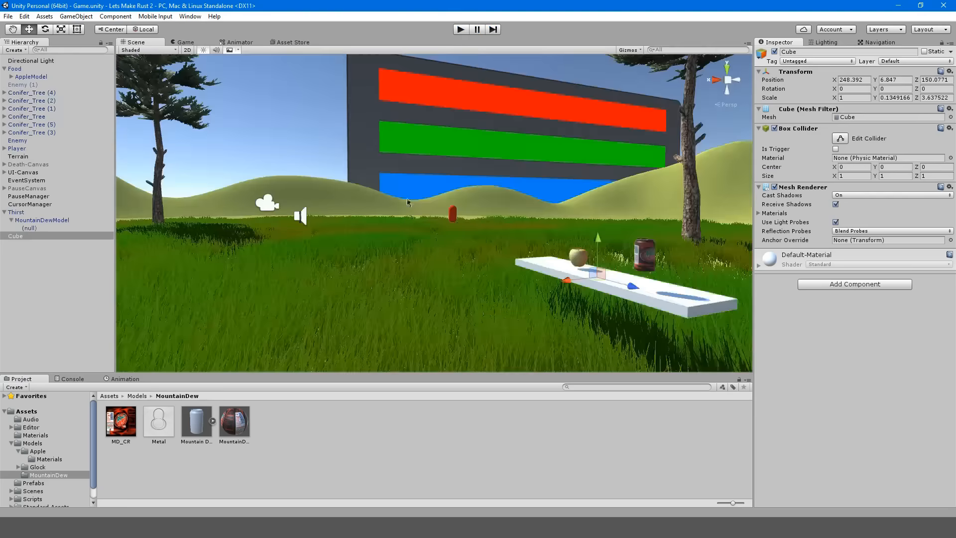
Lower the table, apple and can together slightly, bringing the can to about Y 7.14
left_click(644, 256, "shift")
left_click(578, 257, "shift")
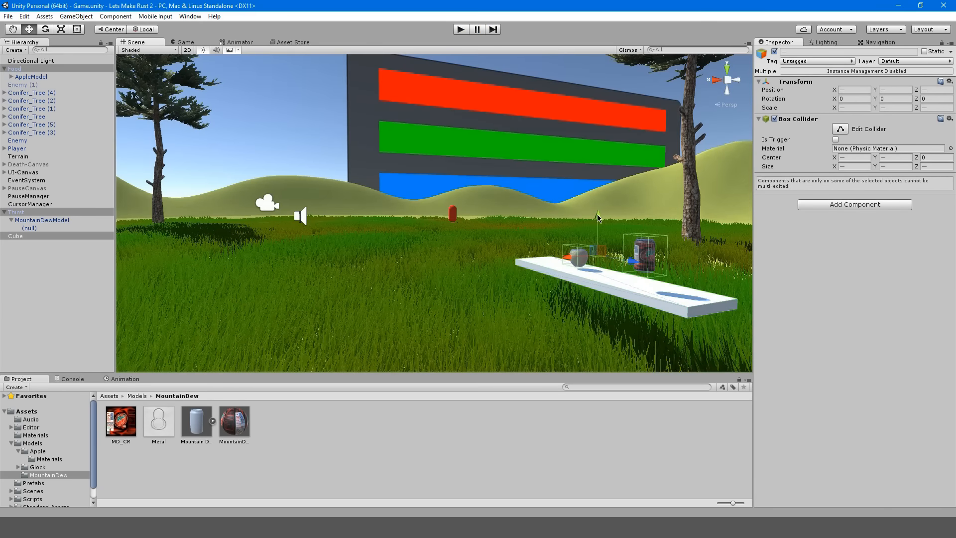
left_click_drag(599, 218, 594, 227)
Set the Y center of the Thirst can's box collider to 0.09 so its base matches the can
left_click(649, 261)
key("w")
right_click_drag(649, 263, 563, 209)
key("s")
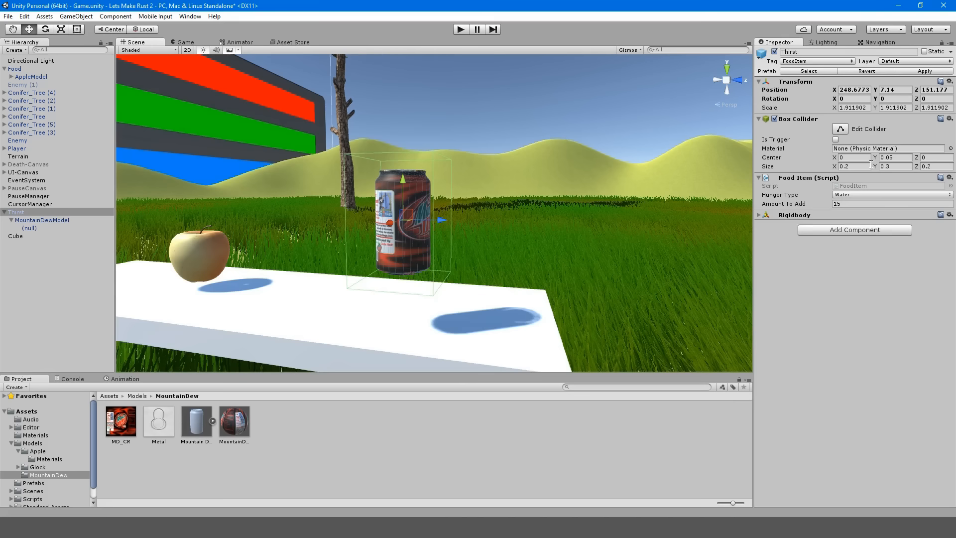
left_click(894, 158)
type("-")
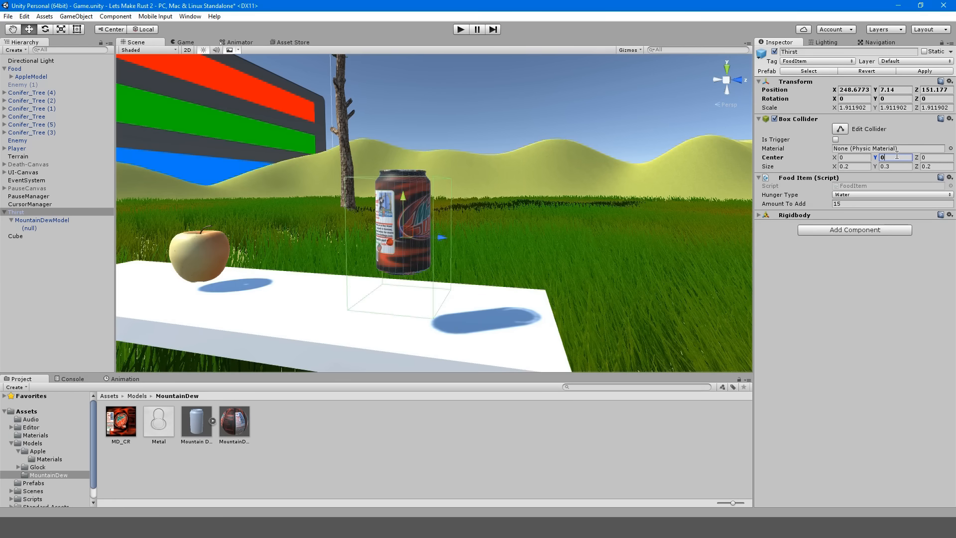
left_click_drag(872, 156, 878, 156)
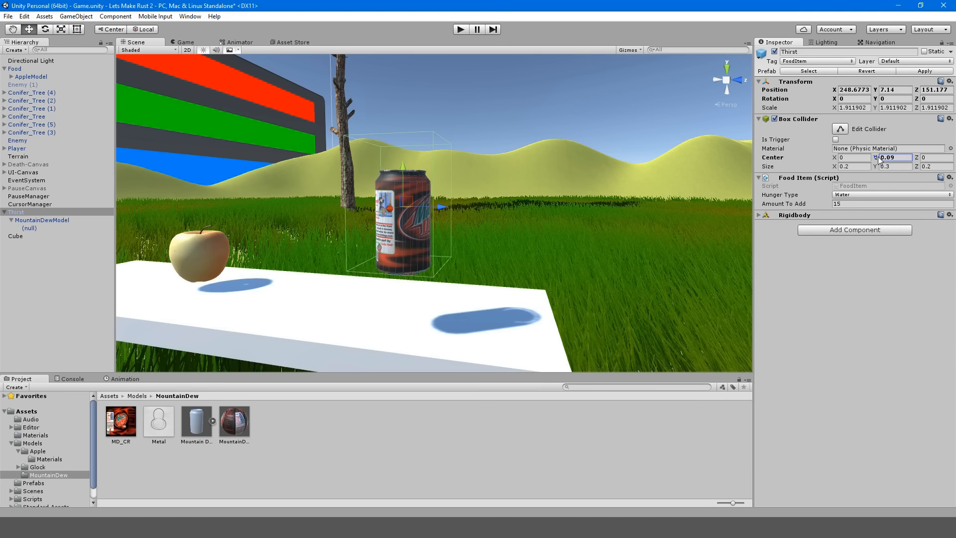
Try a Y center of 0 on the Food apple's box collider and set it back to 0.12
left_click(214, 242)
mouse_move(372, 229)
middle_mouse_down()
mouse_move(386, 224)
mouse_move(355, 233)
middle_mouse_up()
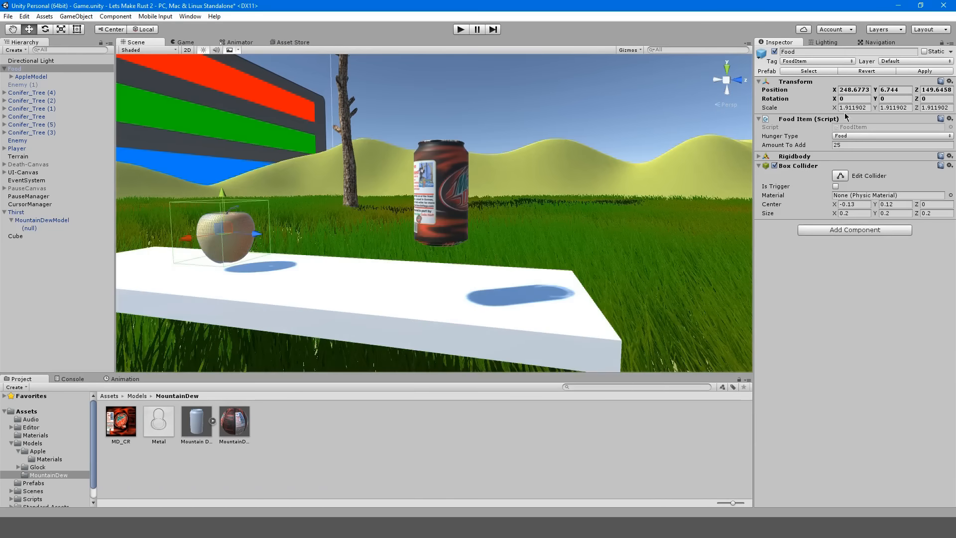
middle_click_drag(552, 212, 709, 169)
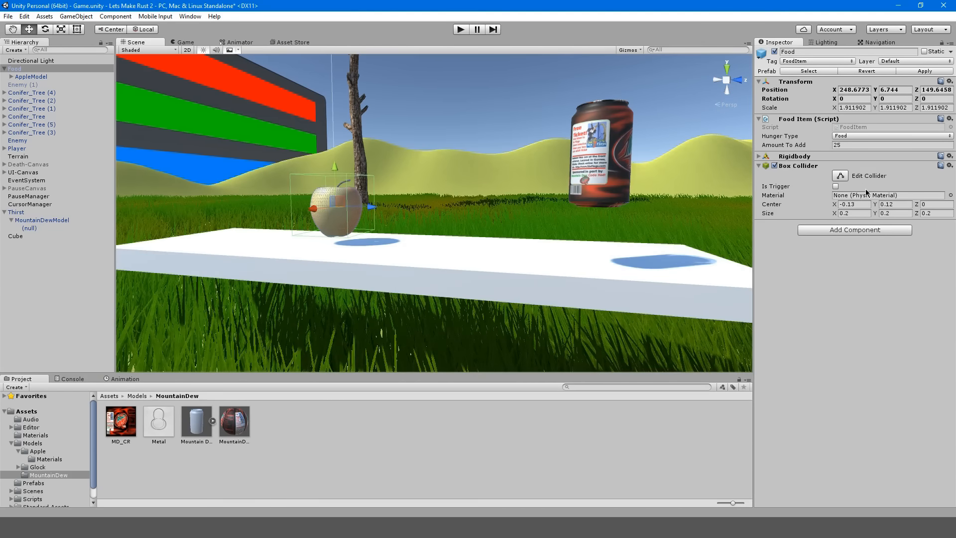
left_click(896, 204)
type("0")
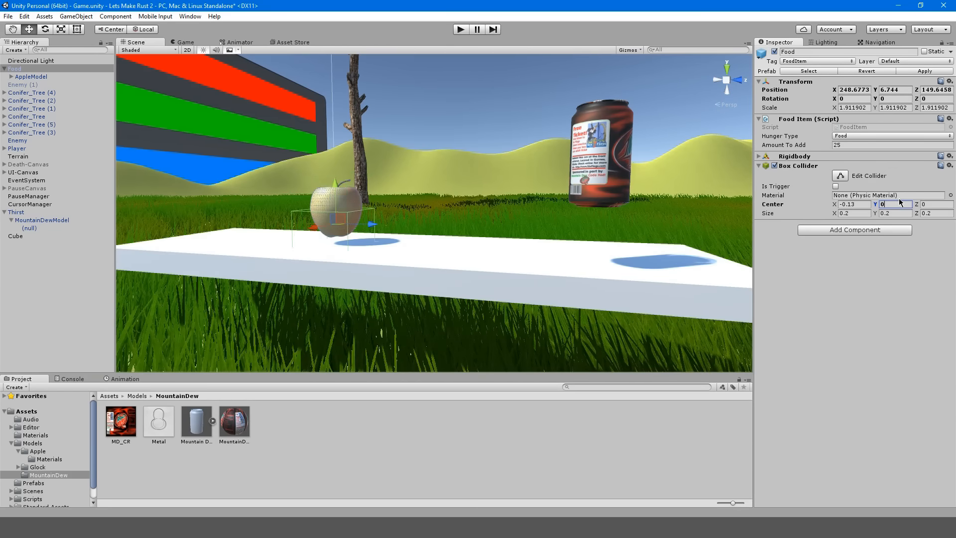
type(".12")
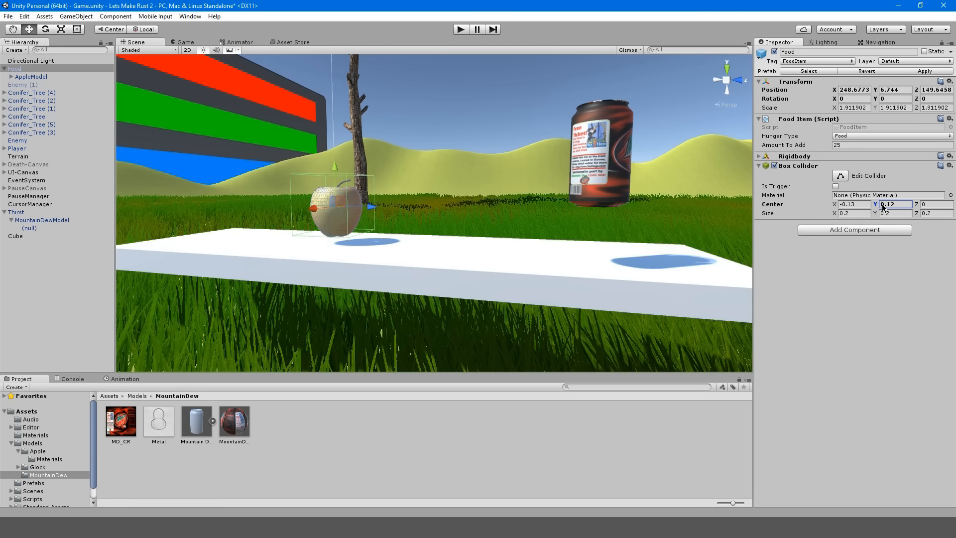
Apply the Thirst can's collider change to its prefab
left_click(597, 128)
left_click(925, 71)
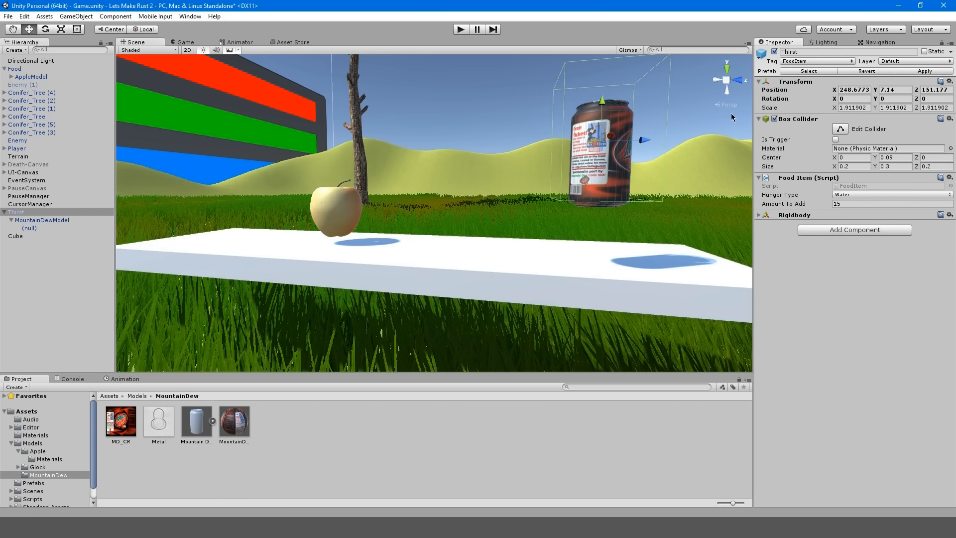
left_click_drag(731, 113, 496, 157, "alt")
Play-test the scene again, aiming the pistol near the table and picking up the apple and the can
key("ctrl+p")
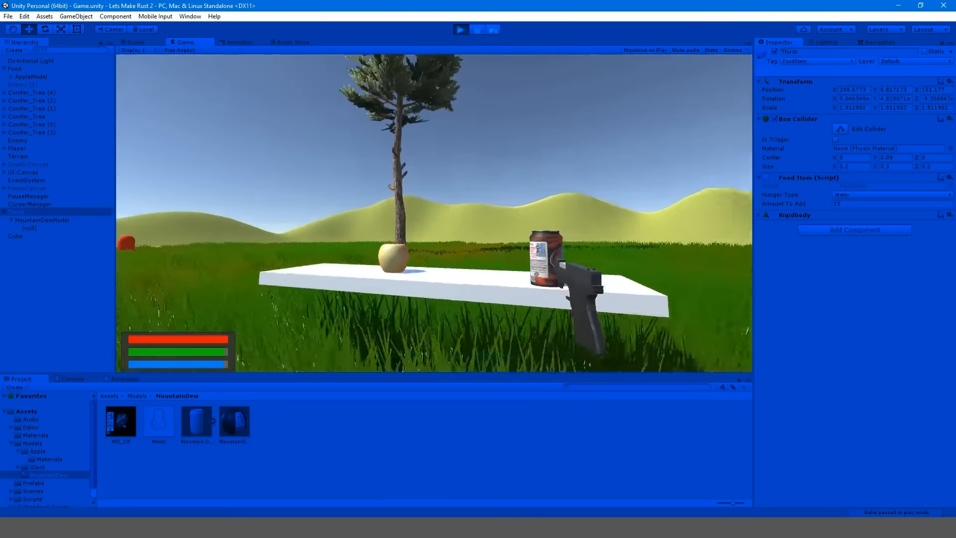
key("a")
key("s")
right_click(434, 213)
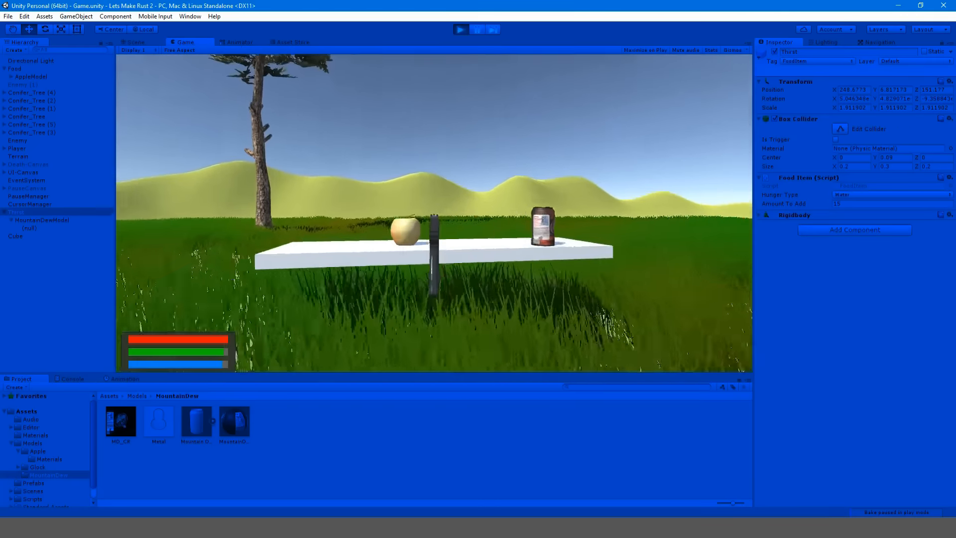
key("w")
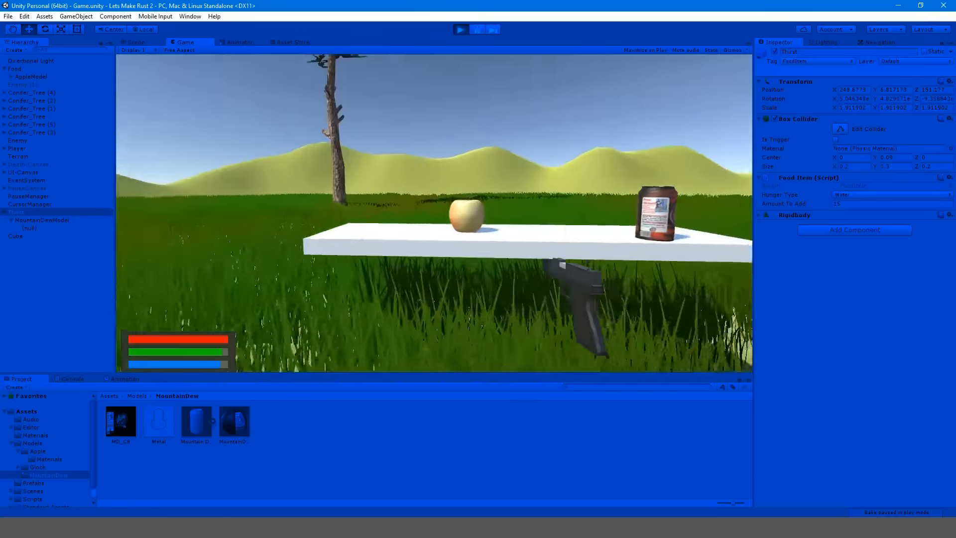
key("e")
key("e")
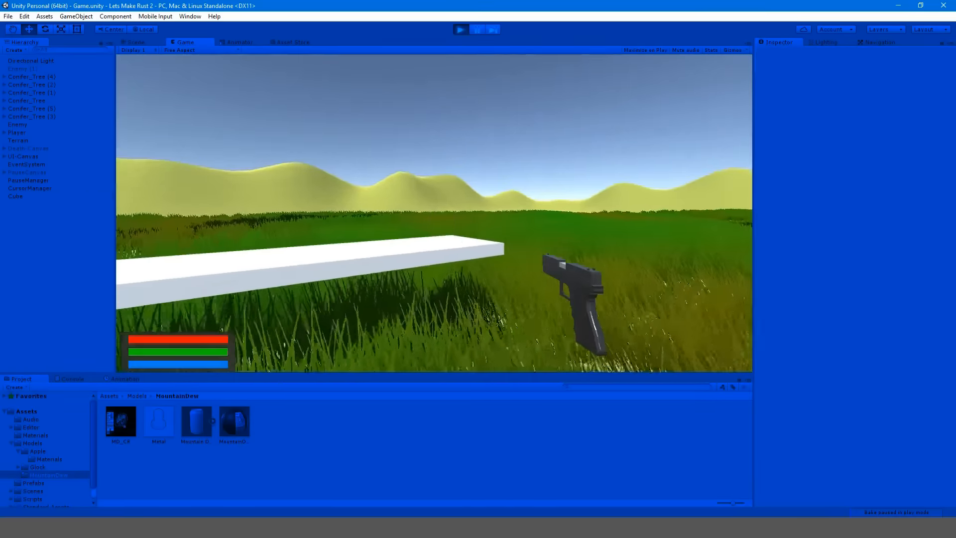
Walk around the empty table aiming the pistol, test pausing and resuming, and stop the game
key("d")
key("s")
right_click(434, 213)
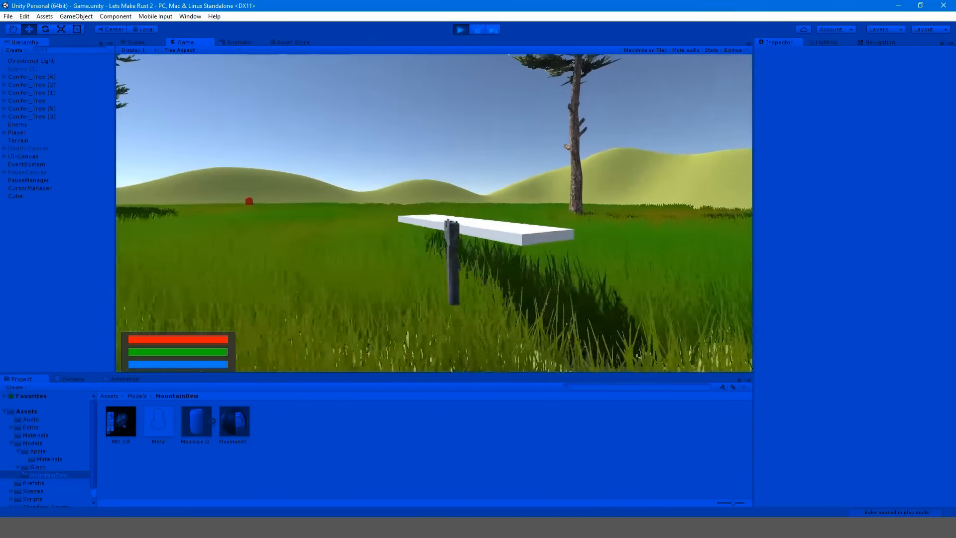
key("a")
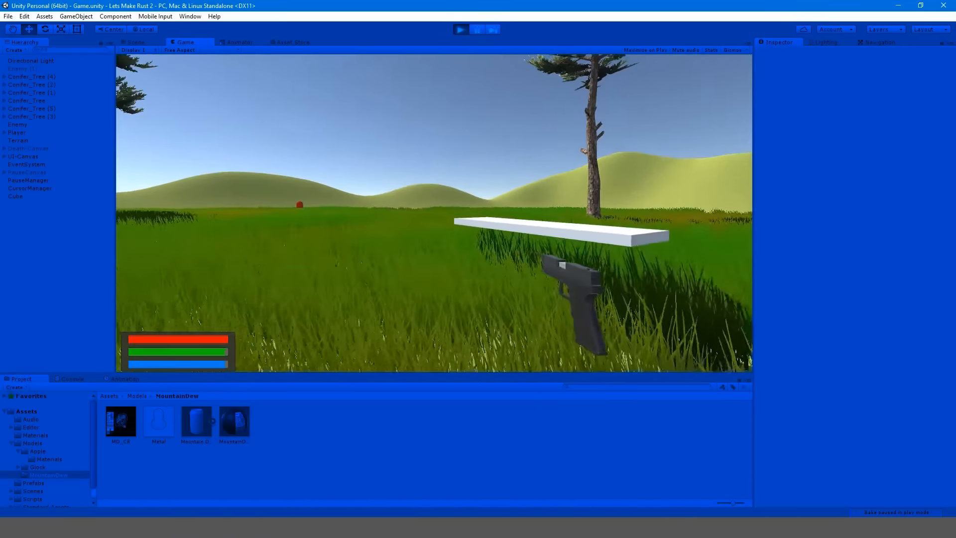
key("Escape")
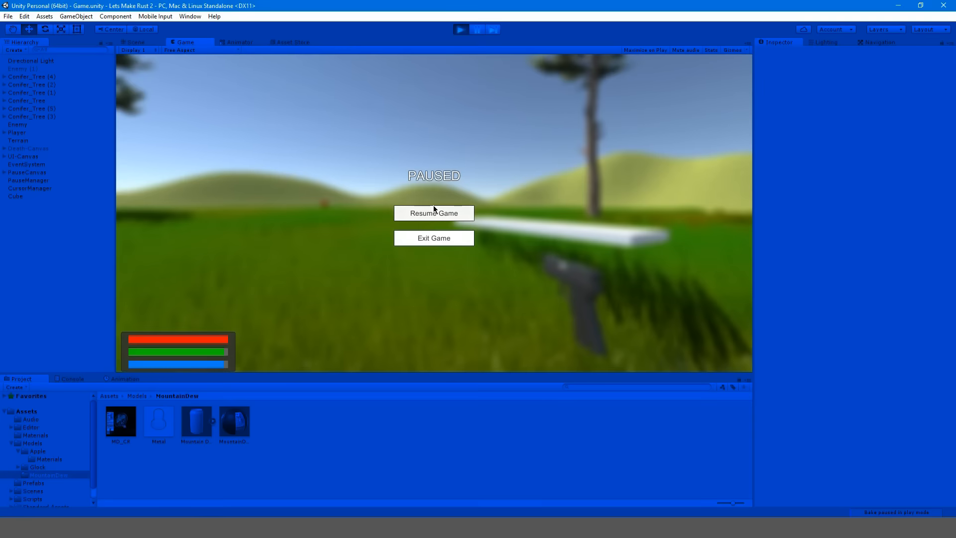
left_click(434, 212)
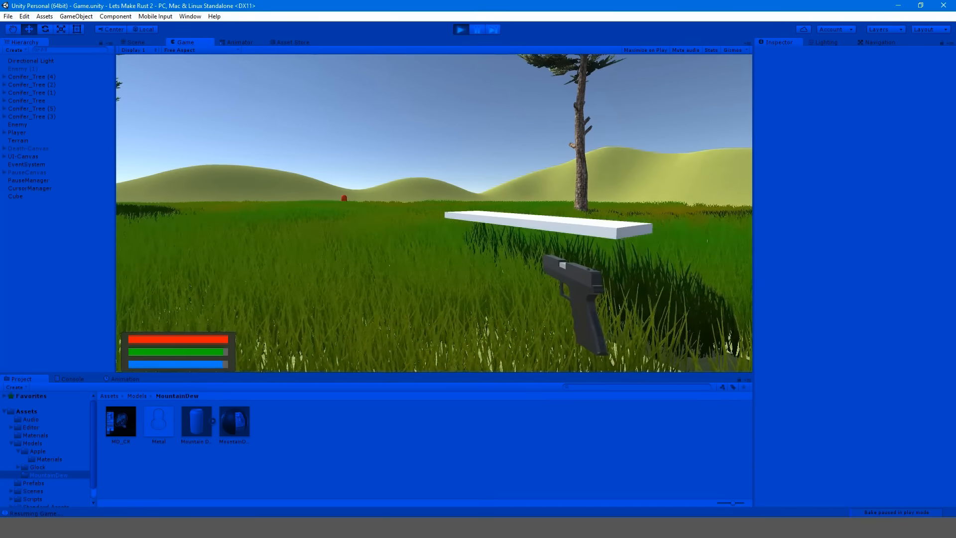
key("Escape")
left_click(461, 30)
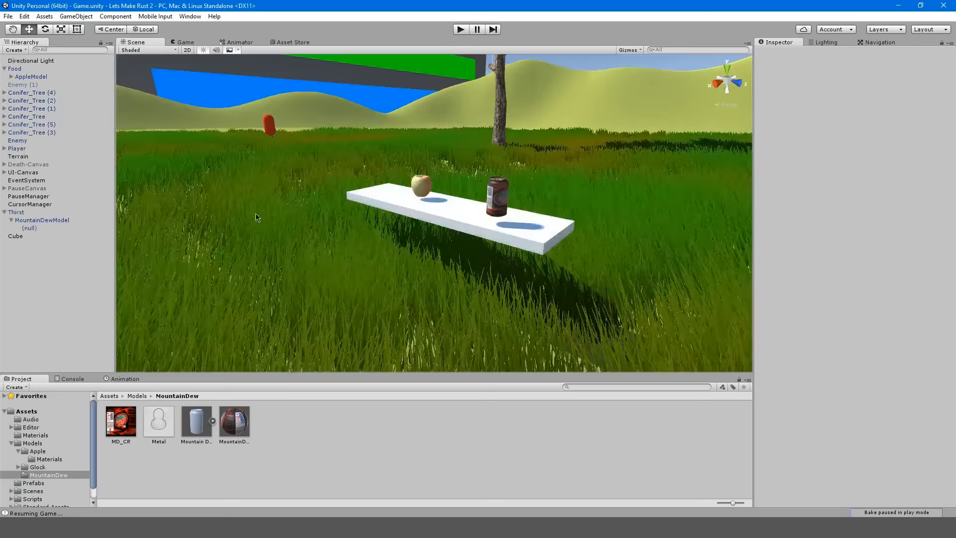
Create a C# script named WeaponPickup in the Weapons folder under Scripts
scroll(40, 473, "down", 1)
left_click(33, 485)
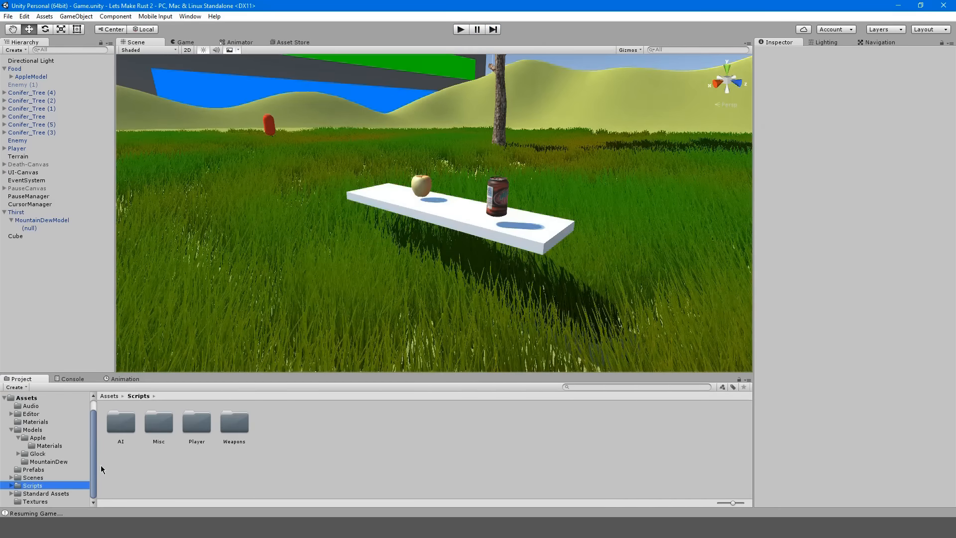
double_click(232, 429)
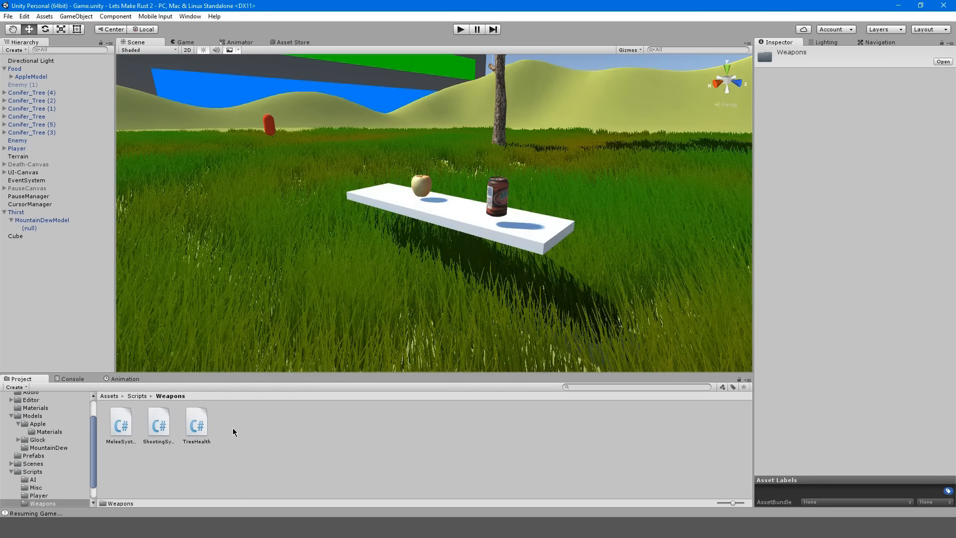
right_click(216, 429)
mouse_move(273, 290)
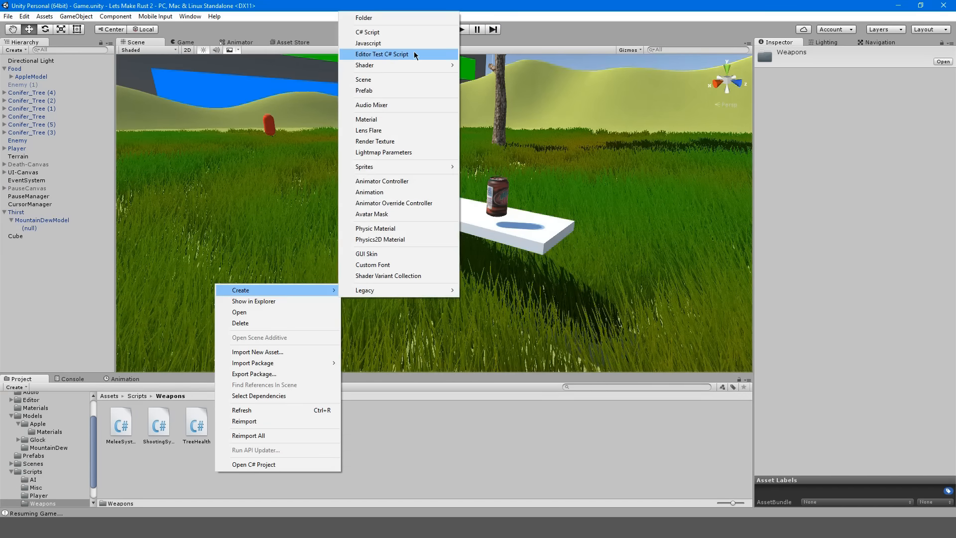
left_click(412, 33)
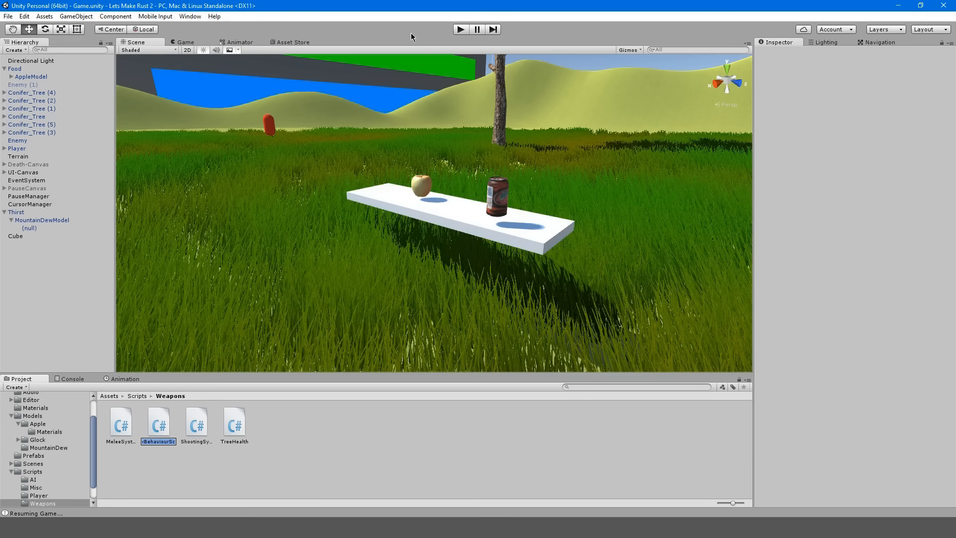
type("WeaponPickup")
key("Return")
Reload the modified project in Visual Studio, and in Unity move the TreeHealth script into the Misc scripts folder
key("alt+Tab")
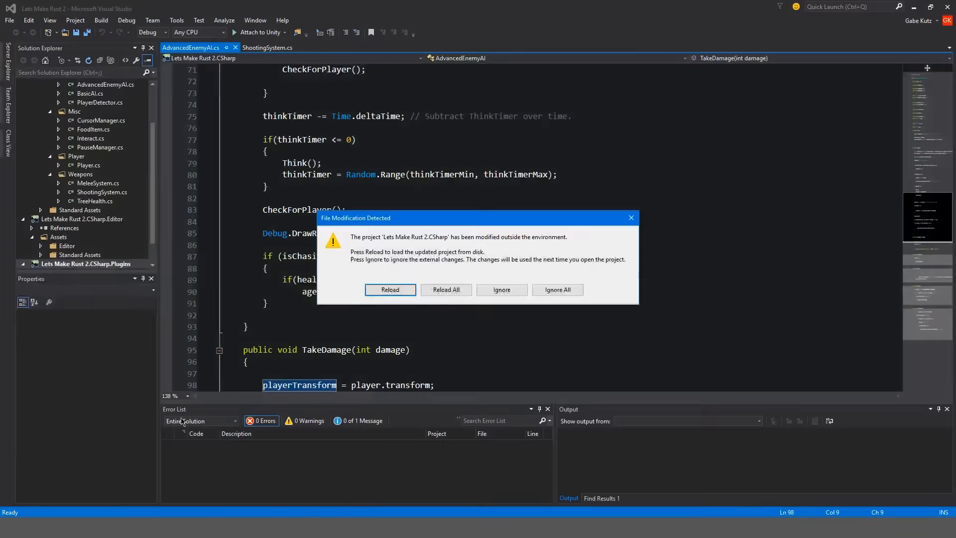
left_click(437, 292)
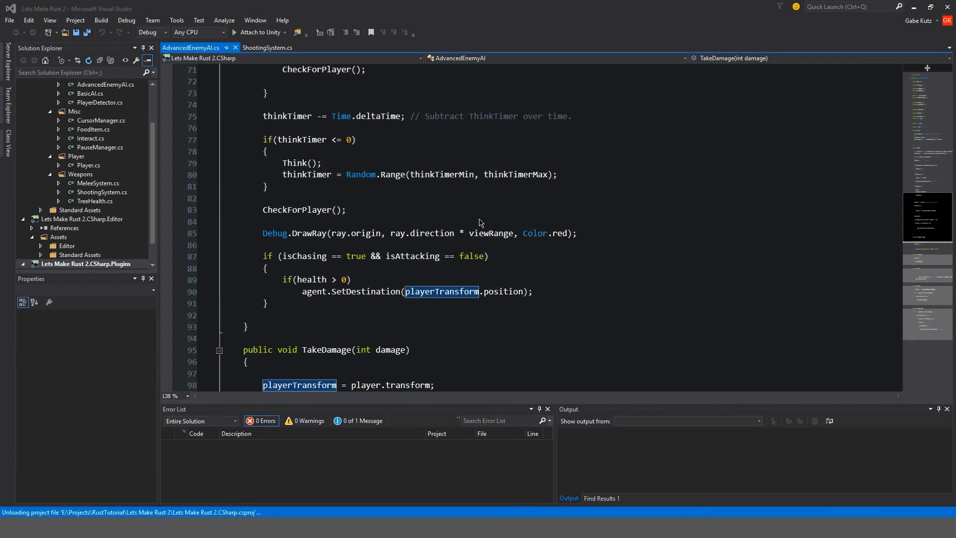
key("alt+Tab")
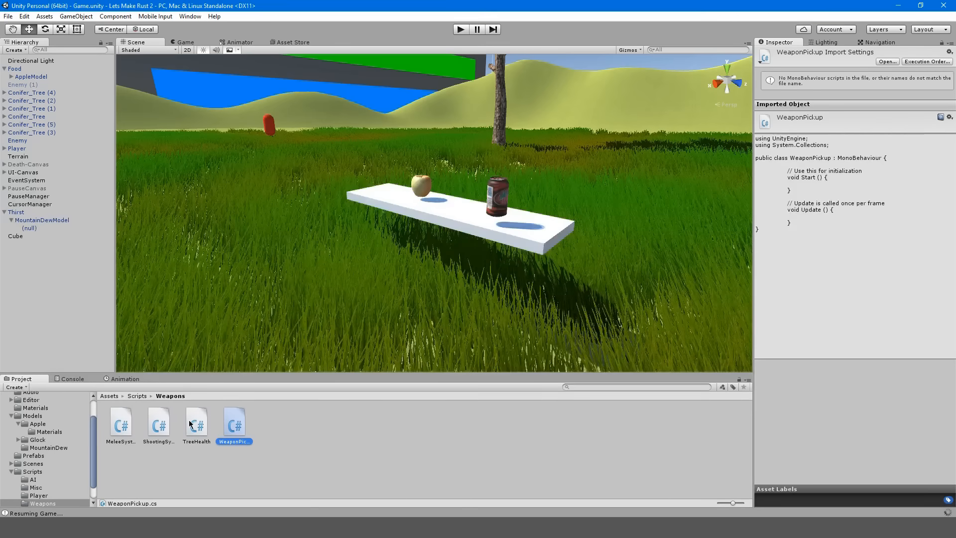
left_click(190, 422)
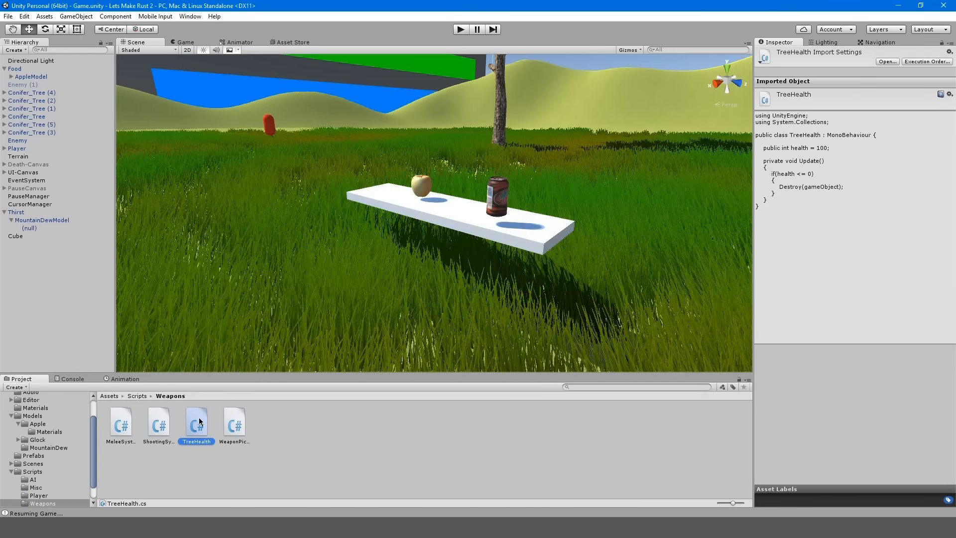
left_click_drag(192, 424, 39, 490)
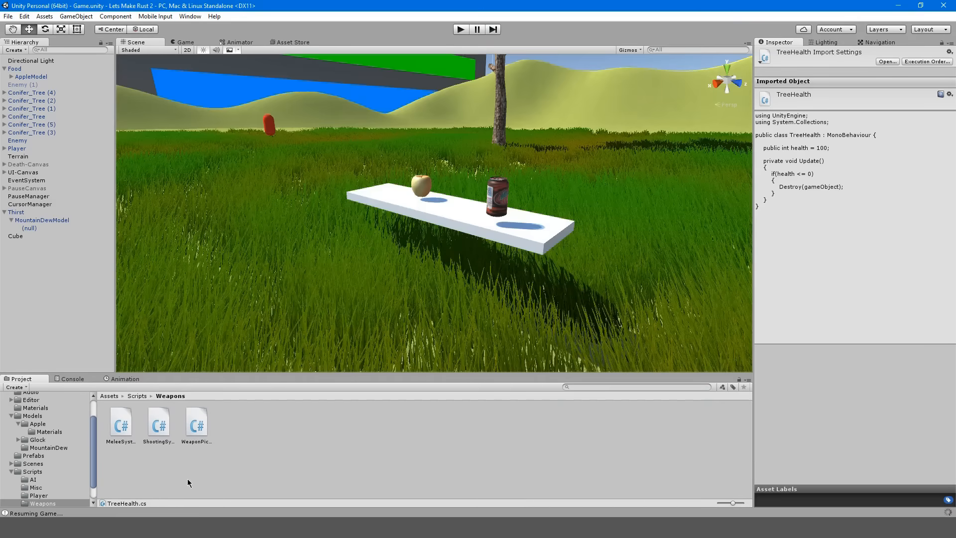
Open WeaponPickup.cs in the reloaded Visual Studio project, remove its trailing blank line and save it
key("alt+Tab")
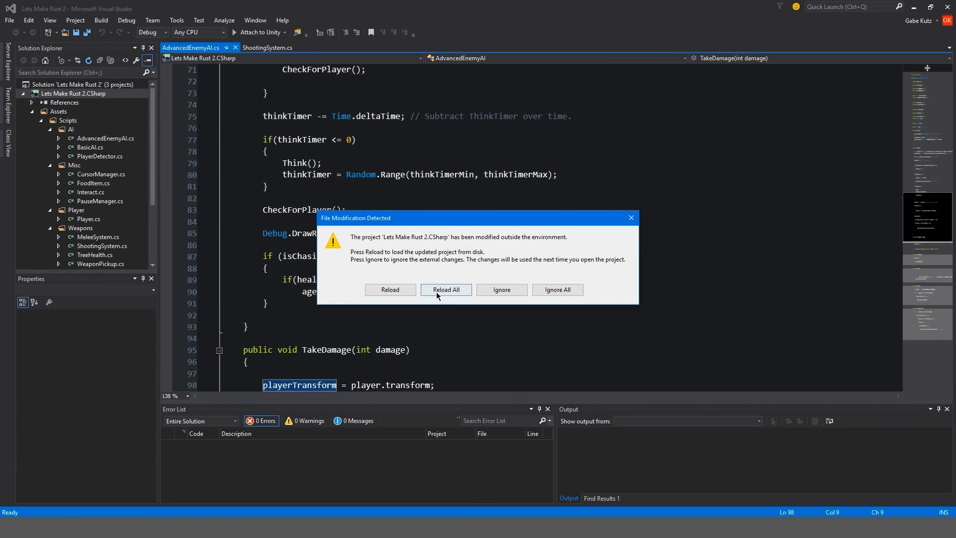
left_click(436, 292)
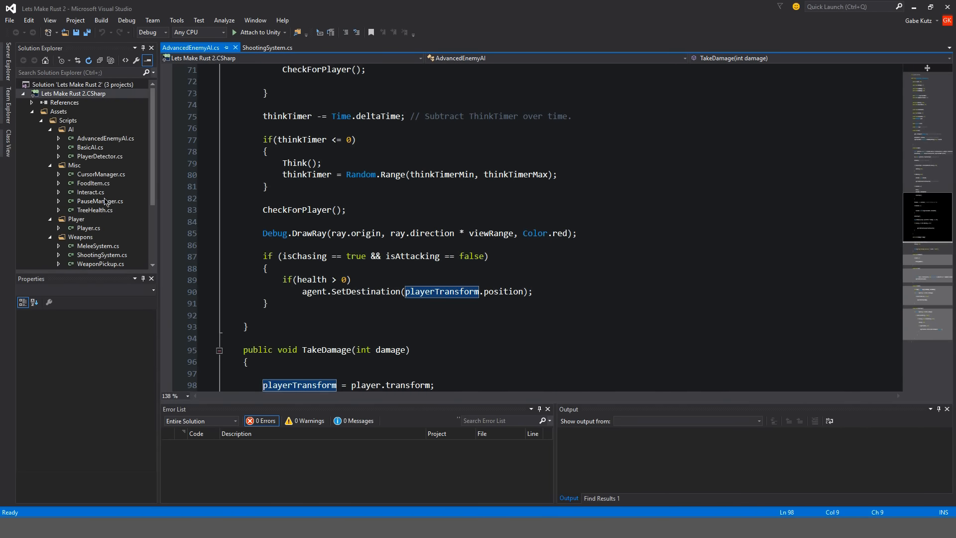
scroll(104, 159, "down", 3)
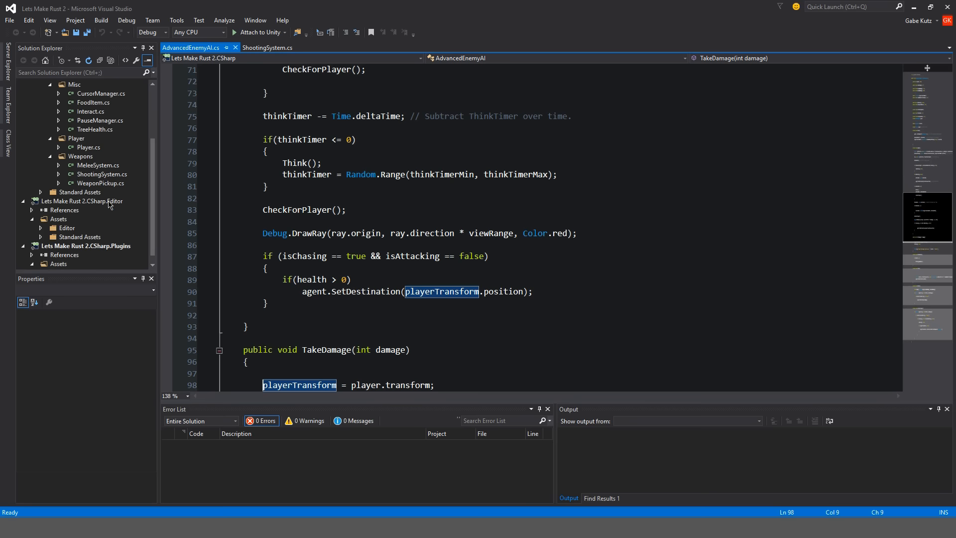
double_click(100, 183)
left_click(320, 265)
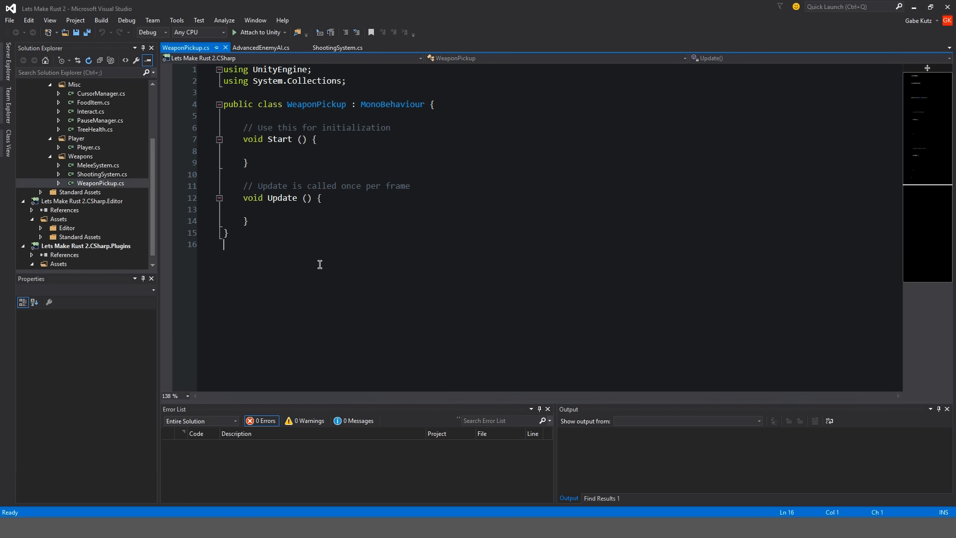
key("BackSpace")
key("ctrl+s")
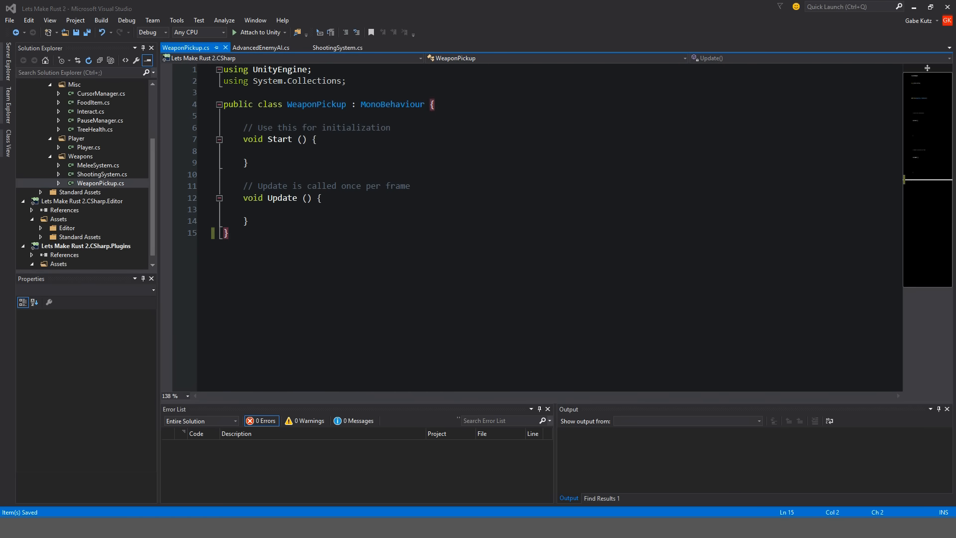
Back in Unity, collapse the Food and Thirst objects and move Player to the beginning of the scene hierarchy
key("alt+Tab")
right_click_drag(297, 212, 357, 191)
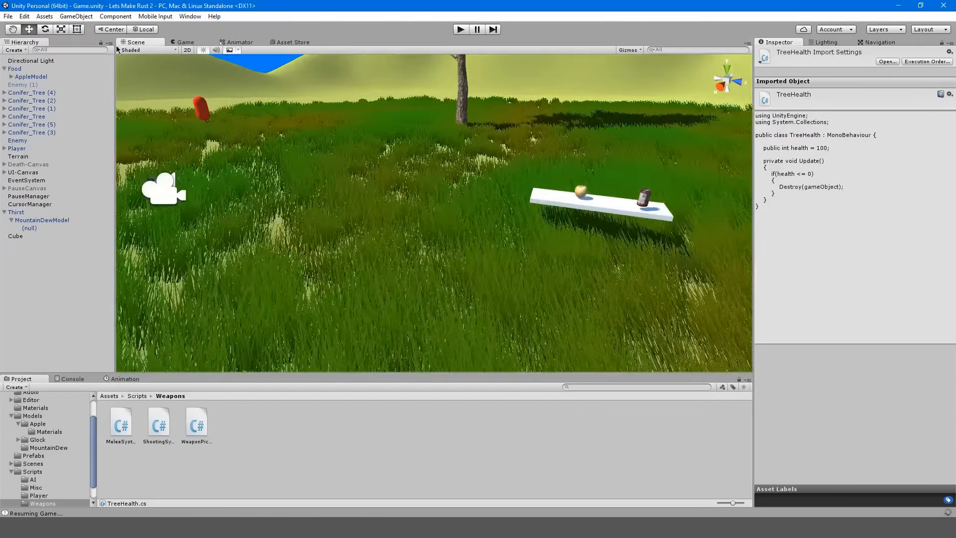
left_click(4, 69)
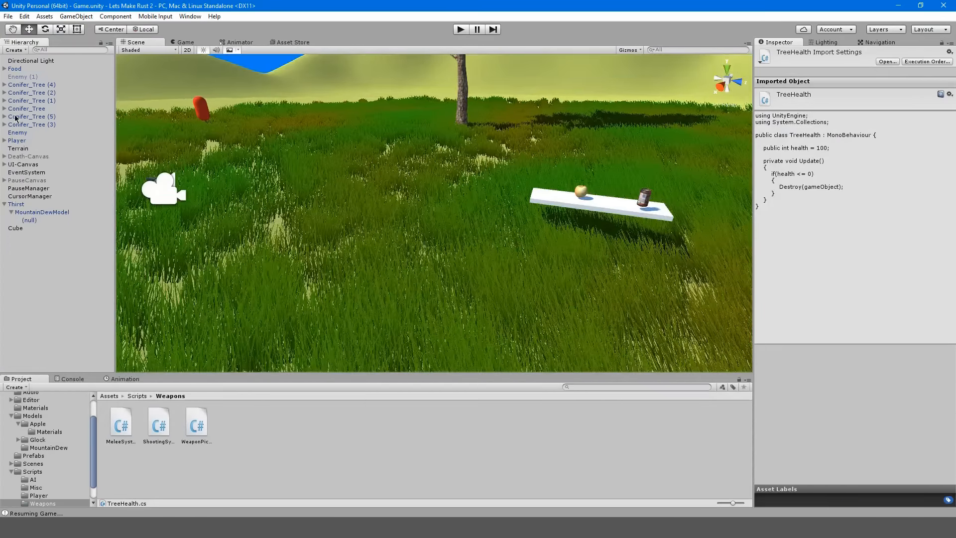
left_click(3, 204)
left_click_drag(30, 140, 17, 65)
Rename the Directional Light object as Sun
key("F2")
left_click(21, 68)
key("F2")
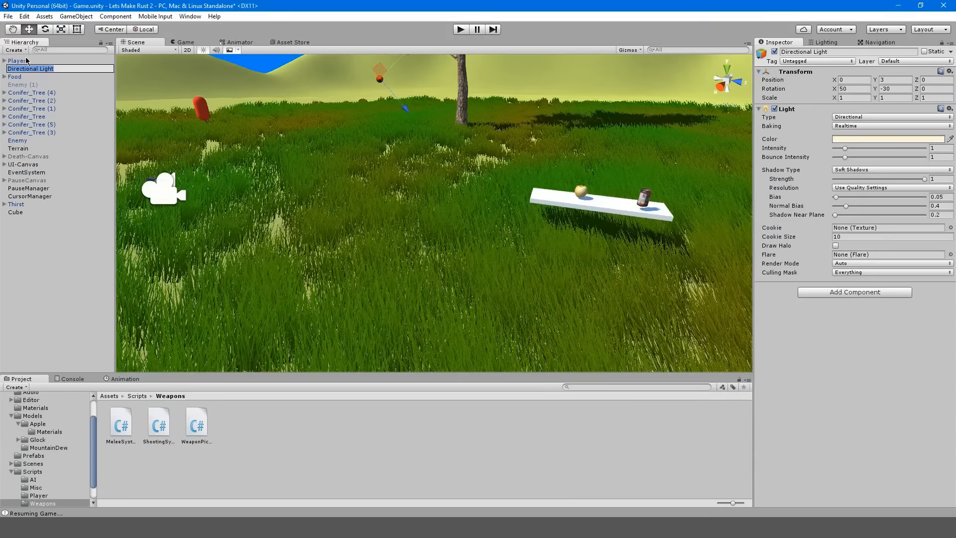
type("Sun")
key("Return")
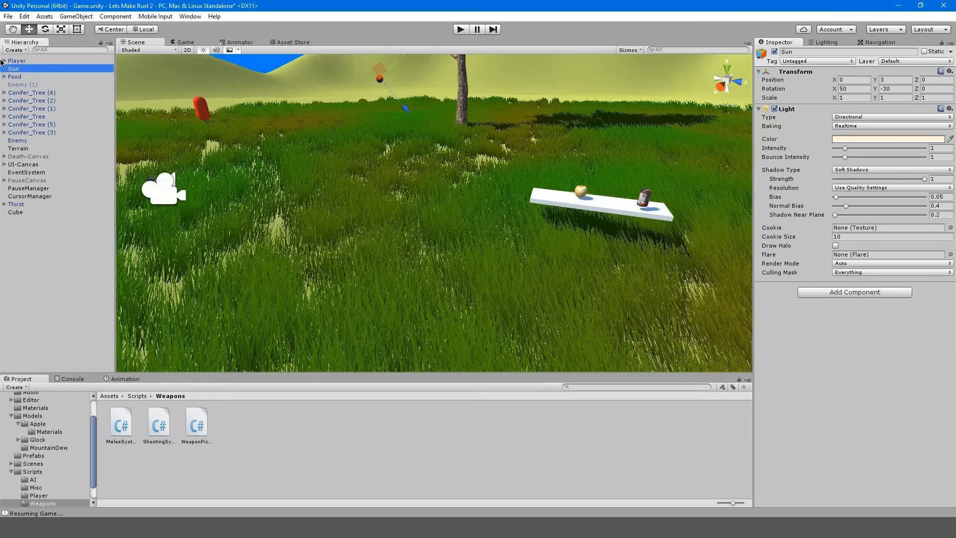
Deactivate the Glock nested in the player camera's Weapons object and apply the change to its prefab
left_click(4, 61)
left_click(15, 70)
left_click(12, 69)
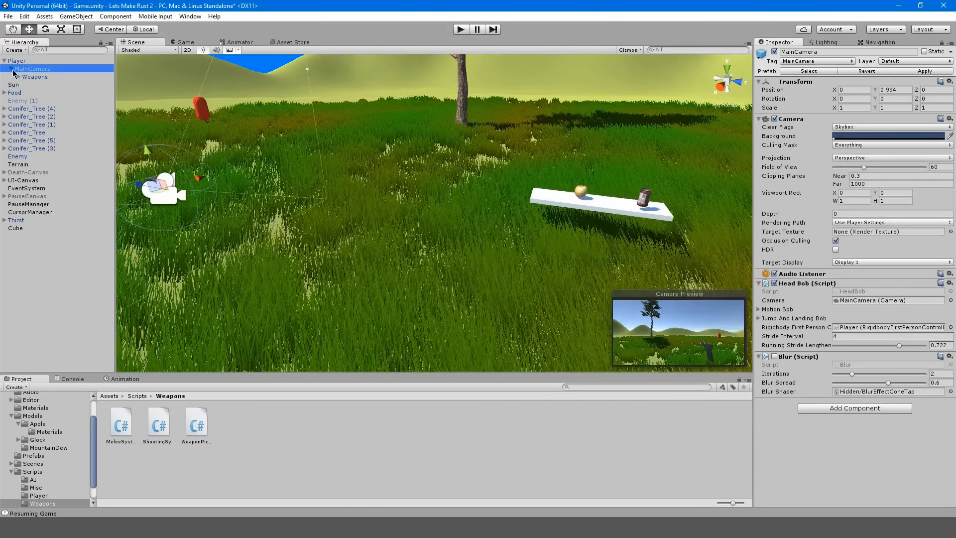
left_click(23, 76)
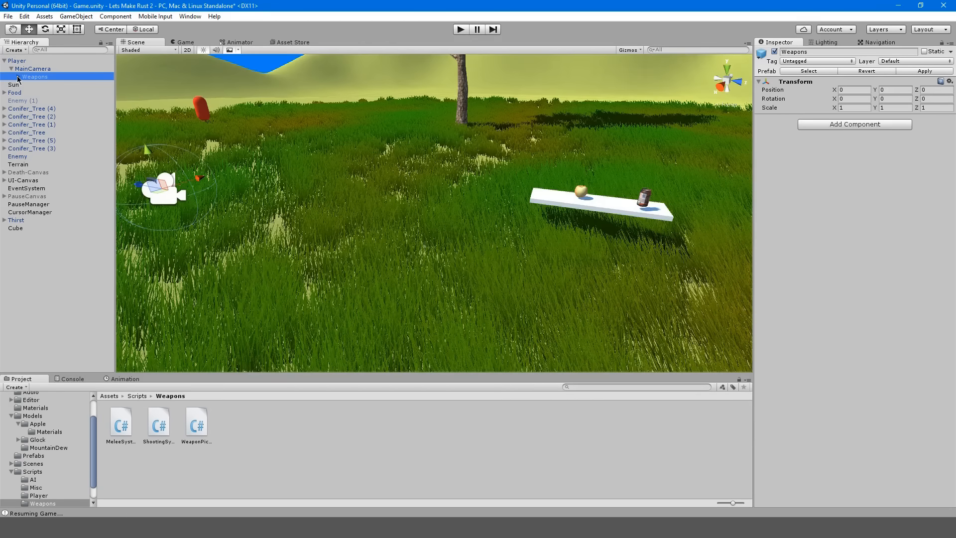
left_click(18, 77)
left_click(37, 85)
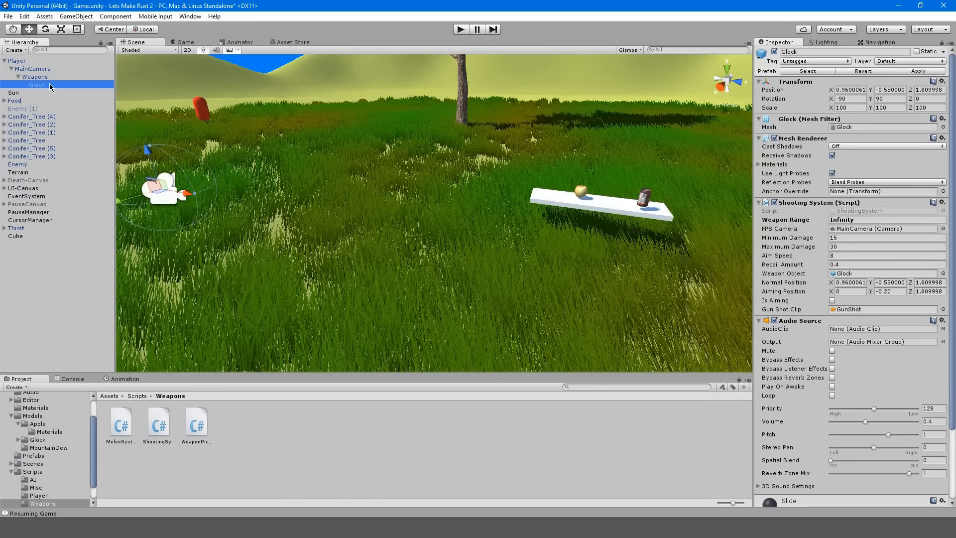
left_click(20, 76)
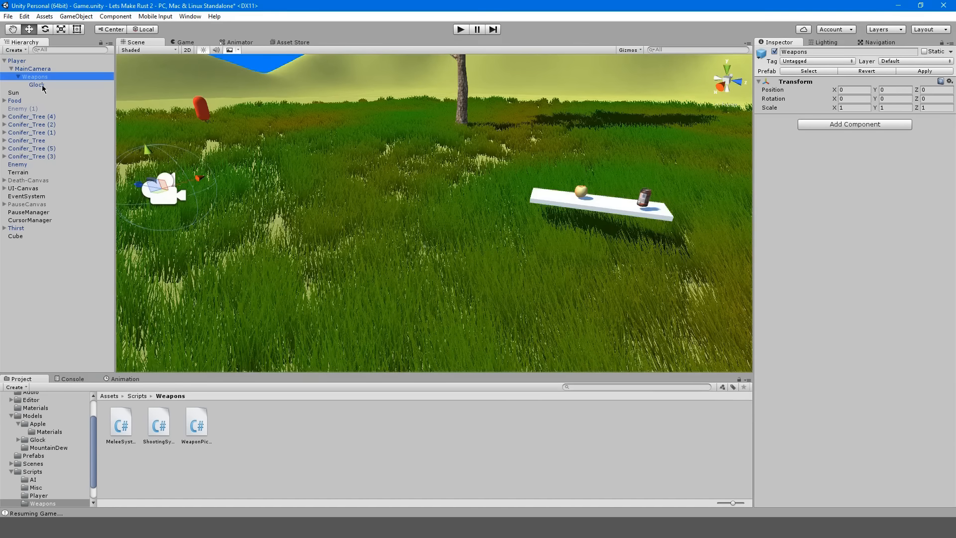
left_click(42, 85)
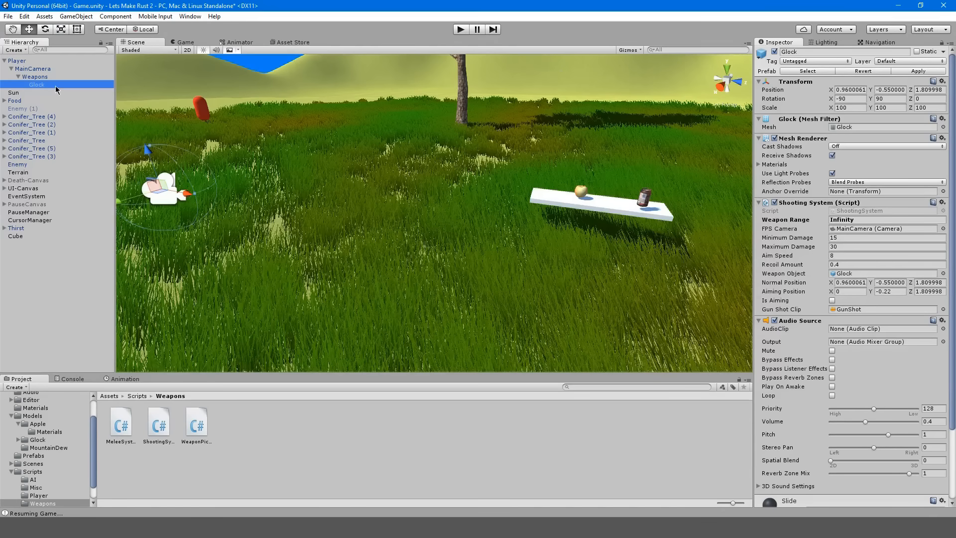
left_click(774, 52)
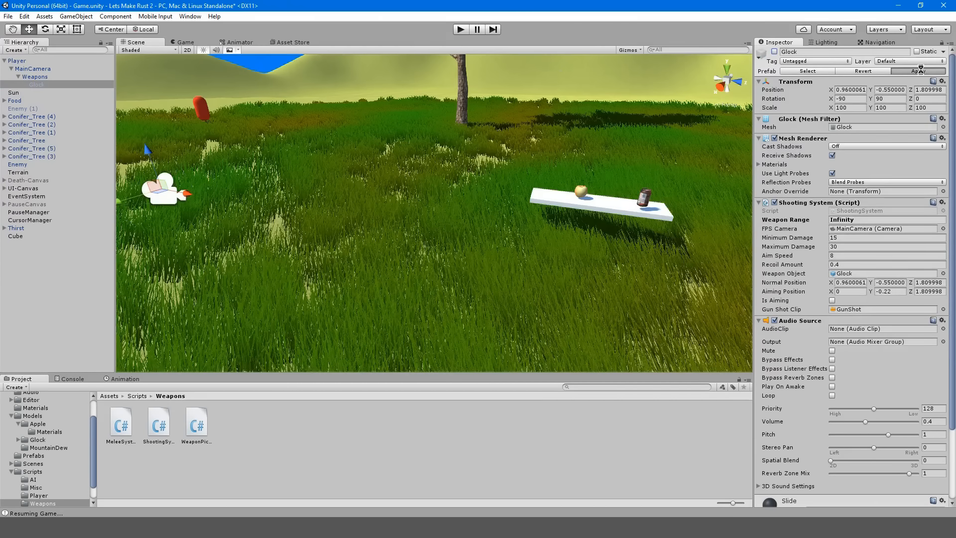
Play the scene briefly to check the player's view with the Glock disabled, and stop it
left_click(461, 28)
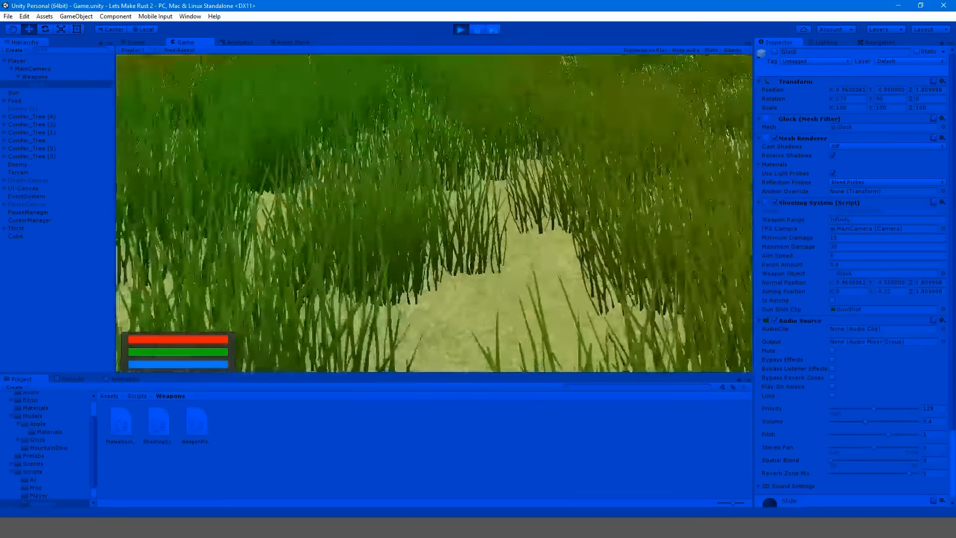
key("Escape")
left_click(458, 29)
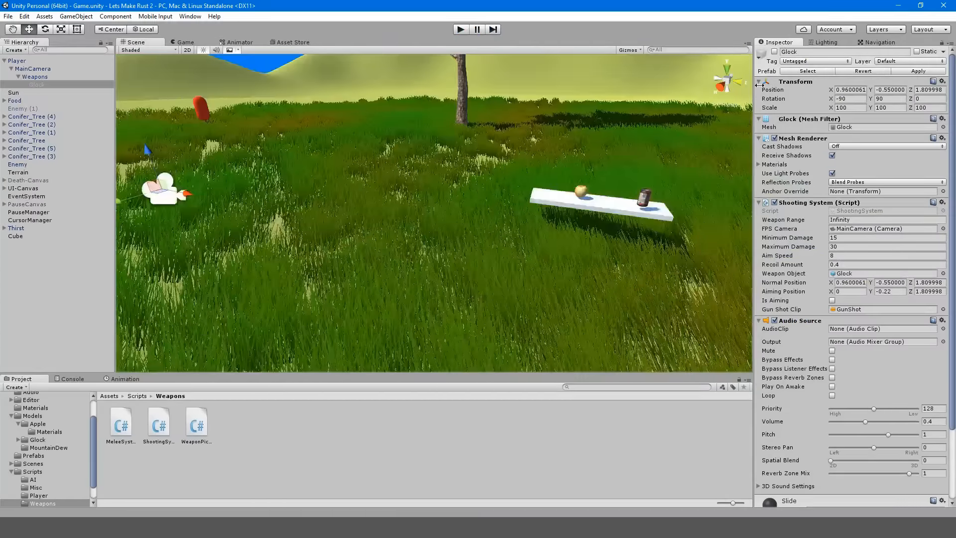
Place the Glock model from the Models folder in the scene and raise it above the grass to about Y 7.22
right_click_drag(437, 157, 387, 120)
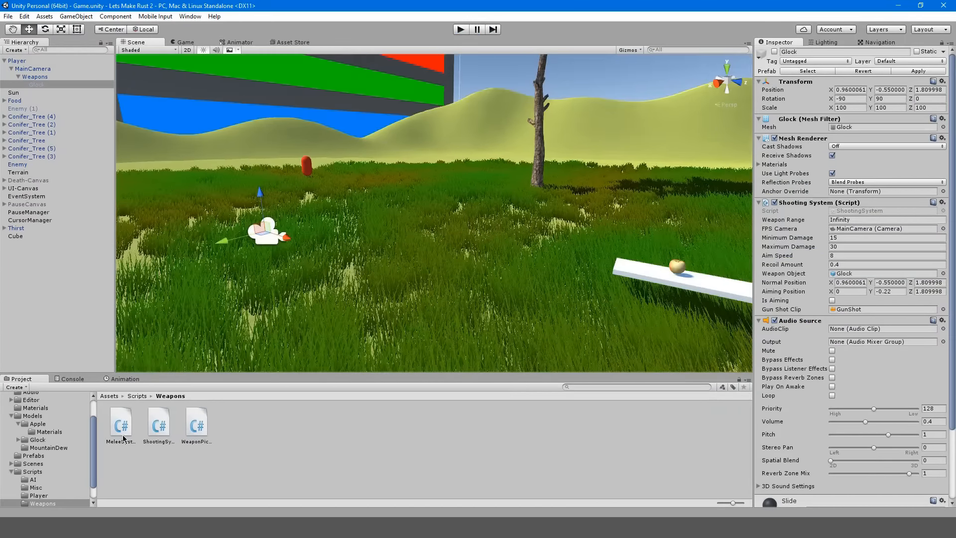
left_click(37, 440)
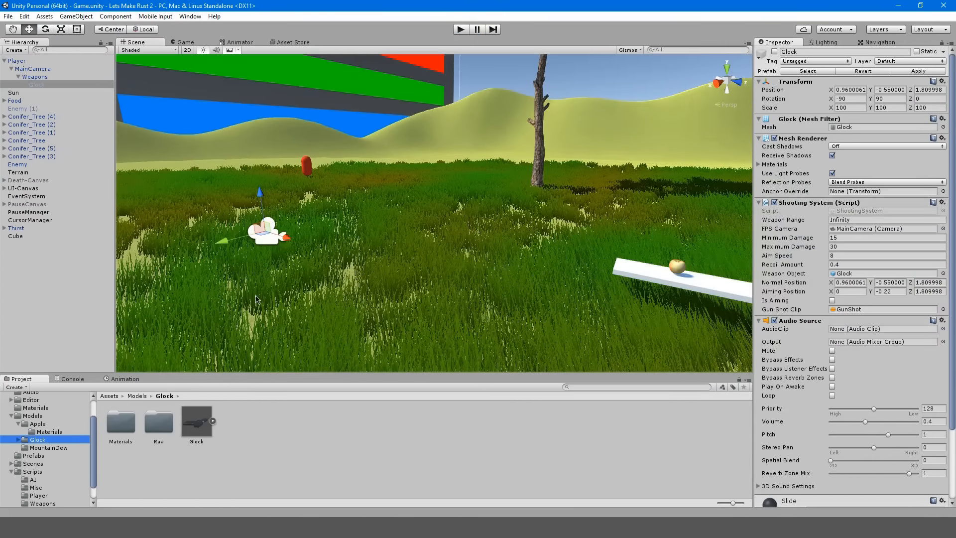
right_click_drag(257, 299, 223, 254)
left_click_drag(276, 336, 390, 312)
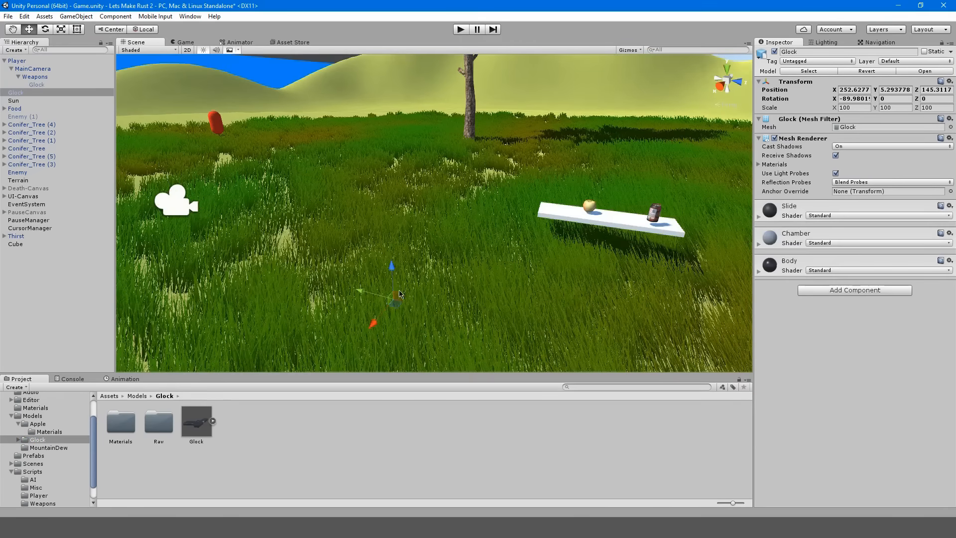
key("w")
right_click_drag(381, 212, 250, 238)
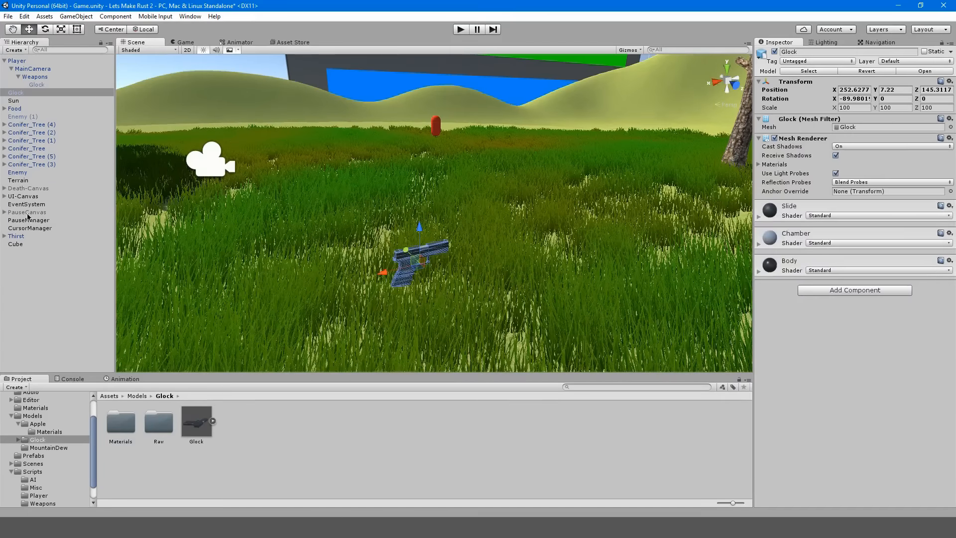
Create an empty game object in the scene and raise it to about Y 7.22
left_click(36, 272)
right_click(37, 273)
left_click(57, 356)
scroll(411, 209, "down", 5)
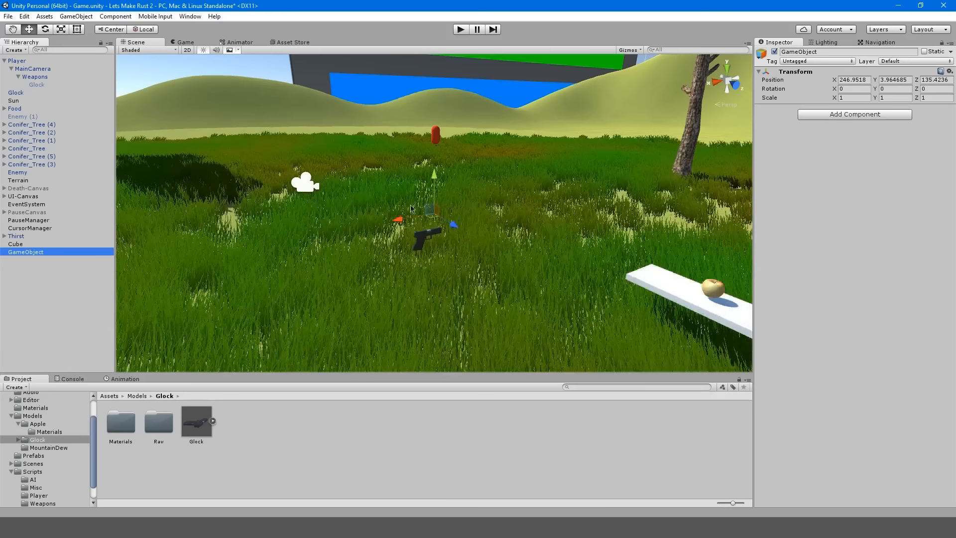
left_click_drag(434, 176, 435, 125)
Make the placed Glock a child of the empty game object and reset its local position
left_click(421, 247)
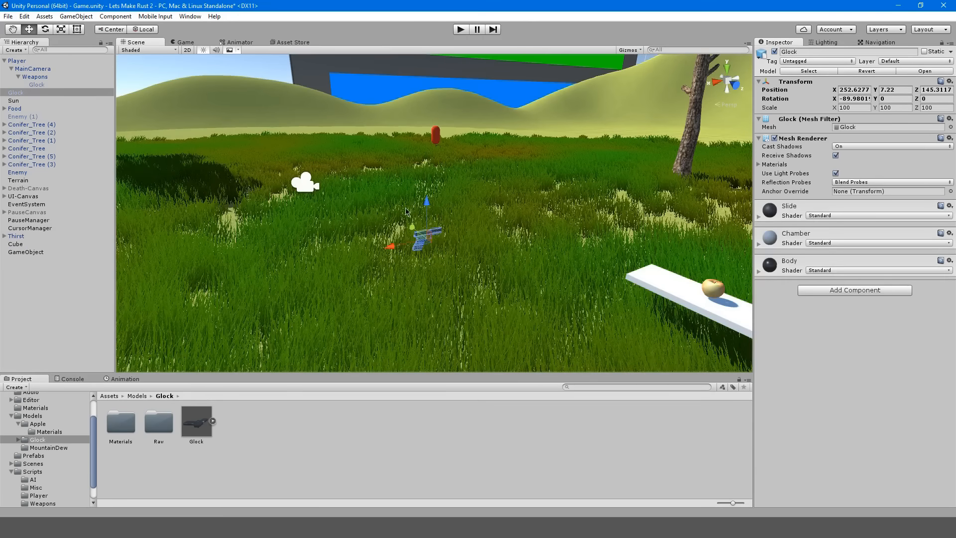
left_click_drag(74, 93, 49, 245)
left_click(950, 81)
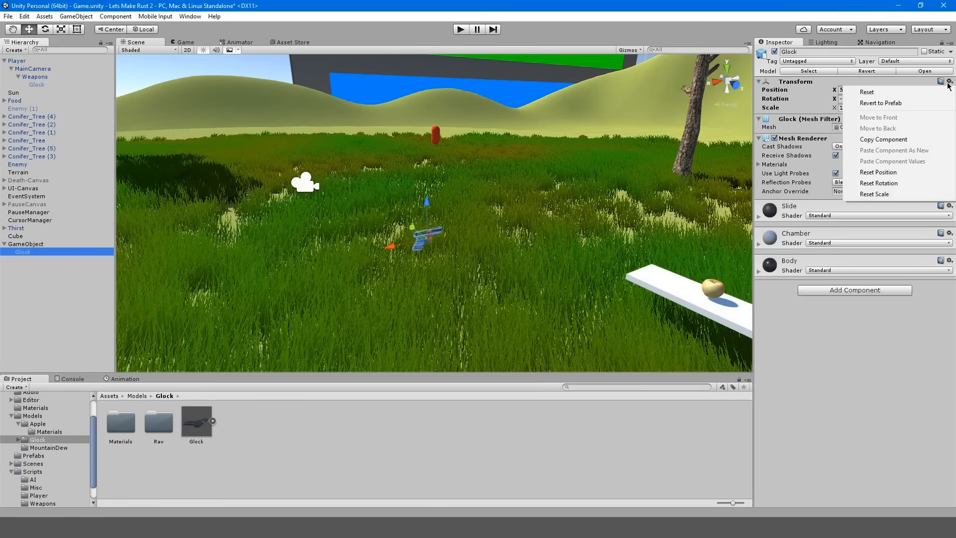
left_click(891, 172)
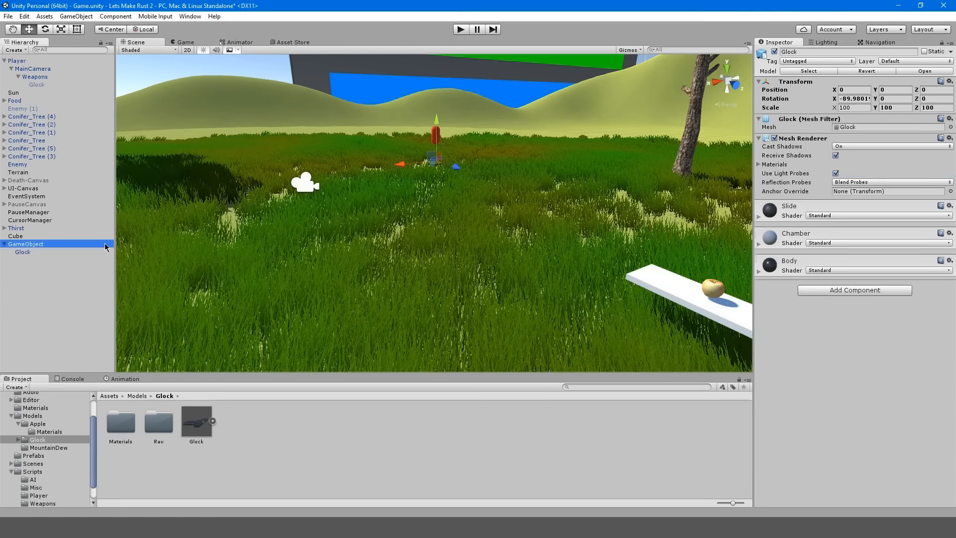
Rename the empty game object holding the placed Glock as Glock_Pickup
double_click(25, 244)
key("BackSpace")
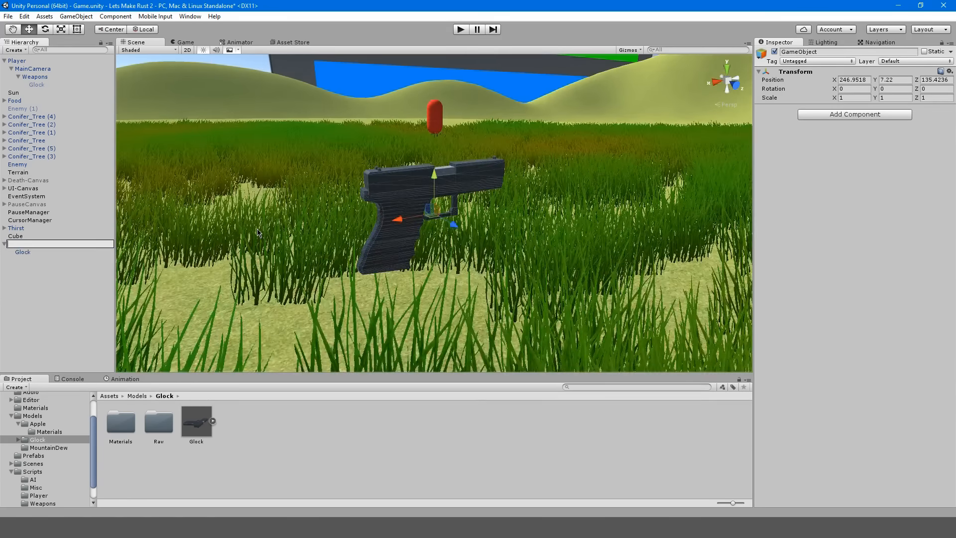
type("Glock_")
type("Pikc")
type("up")
key("Return")
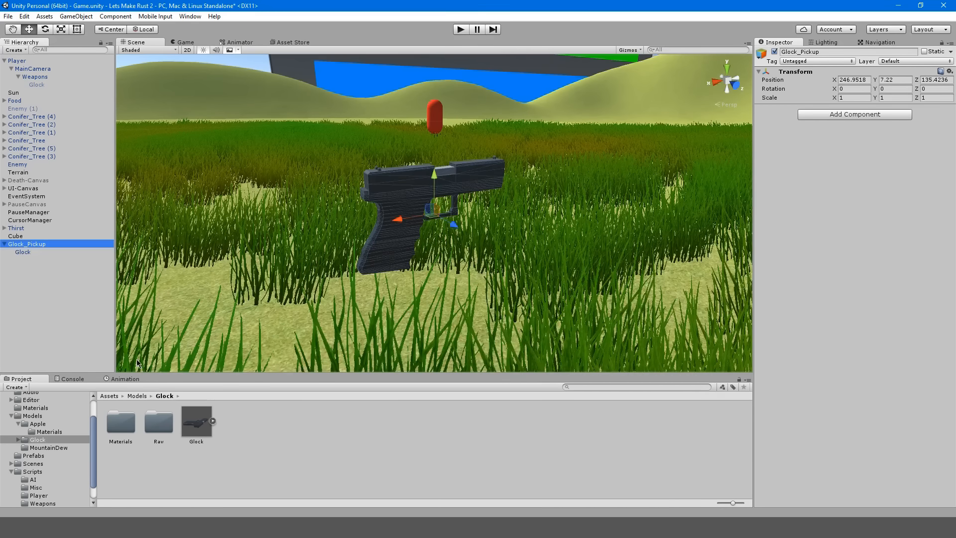
Make a prefab of Glock_Pickup in the Prefabs folder and look at its preview
scroll(138, 364, "down", 2)
left_click(49, 455)
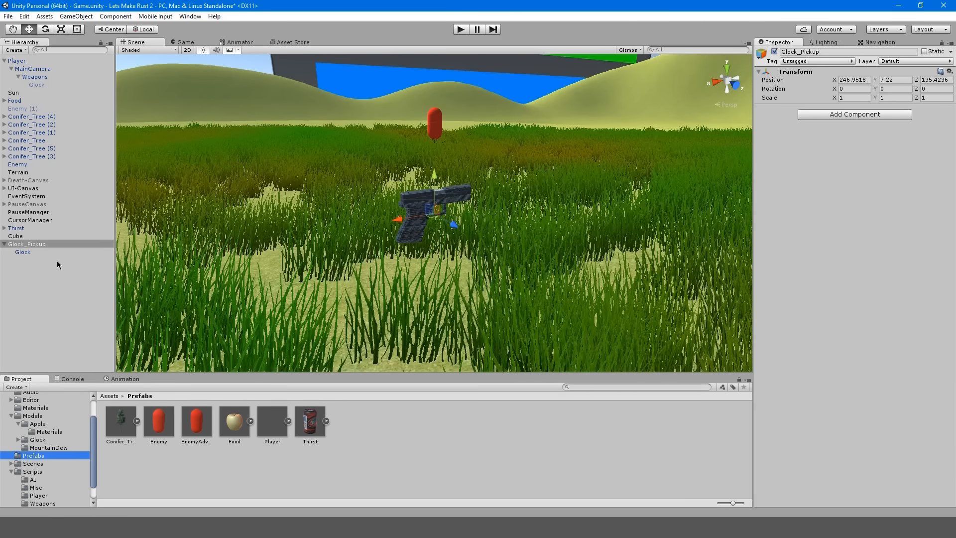
left_click_drag(37, 244, 247, 463)
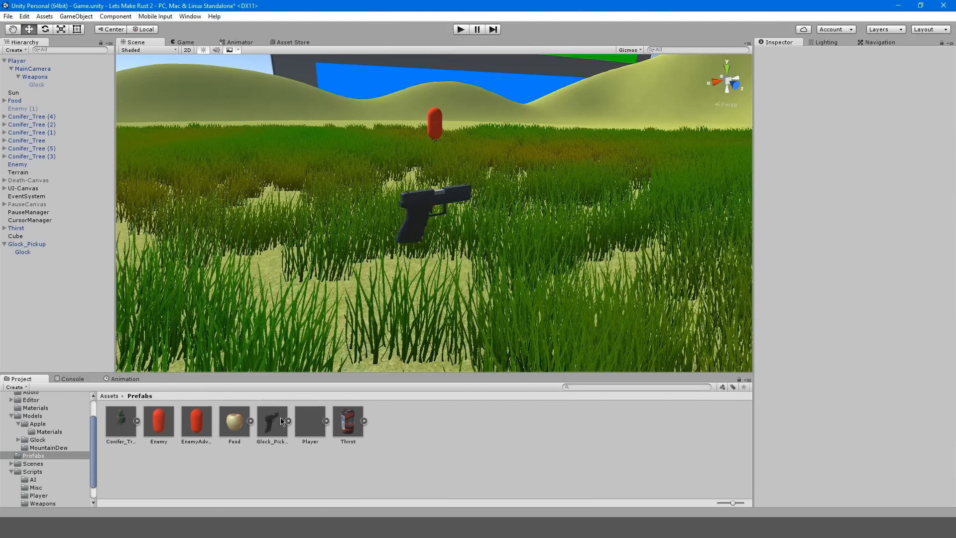
right_click_drag(532, 339, 579, 353)
left_click_drag(848, 413, 693, 422)
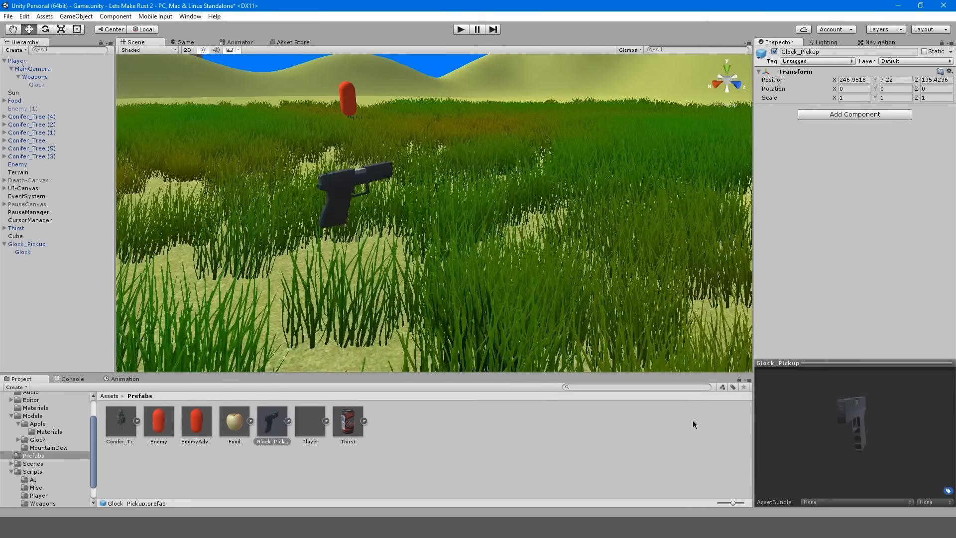
mouse_move(838, 433)
left_mouse_down()
mouse_move(871, 389)
mouse_move(827, 428)
left_mouse_up()
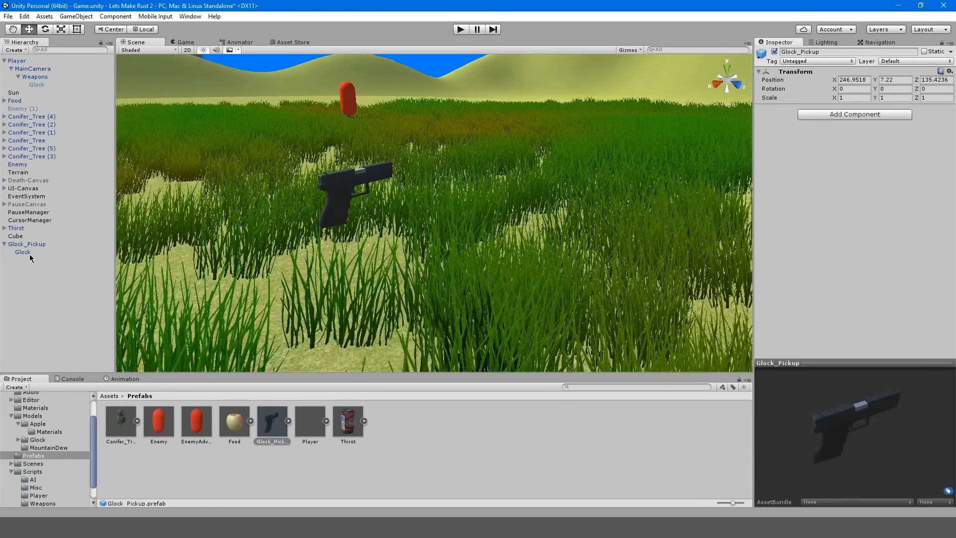
Add a Box Collider component to the Glock_Pickup object in the scene
left_click(17, 245)
left_click(4, 244)
left_click(811, 124)
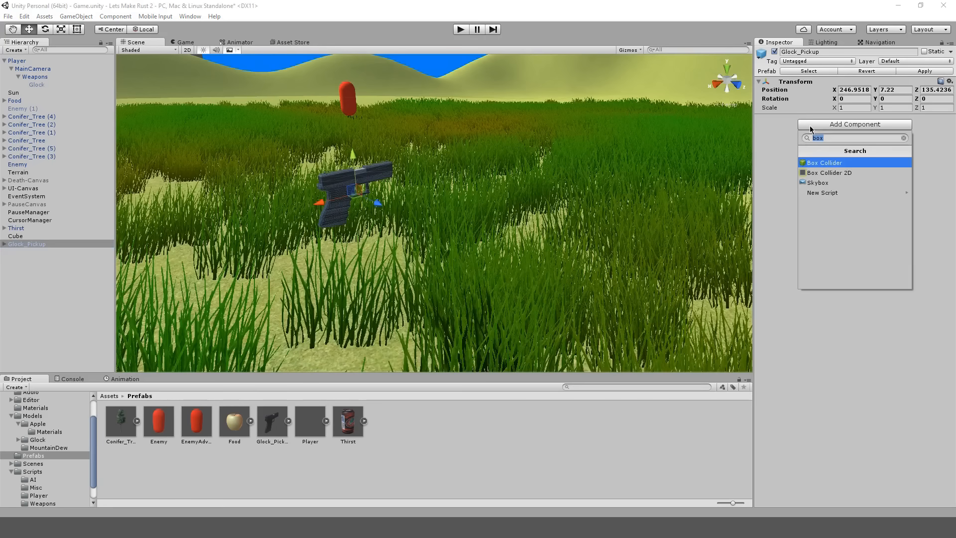
key("Return")
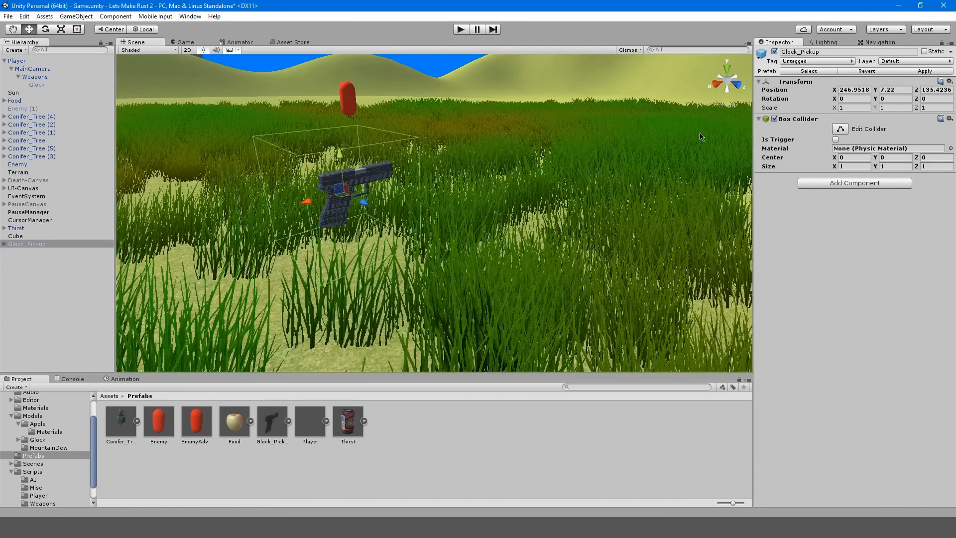
Shrink the Box Collider around the Glock to size X 0.73, Y 0.5, Z 0.36 and set its centre X to -0.1
left_click_drag(700, 134, 768, 118, "alt")
left_click(834, 167)
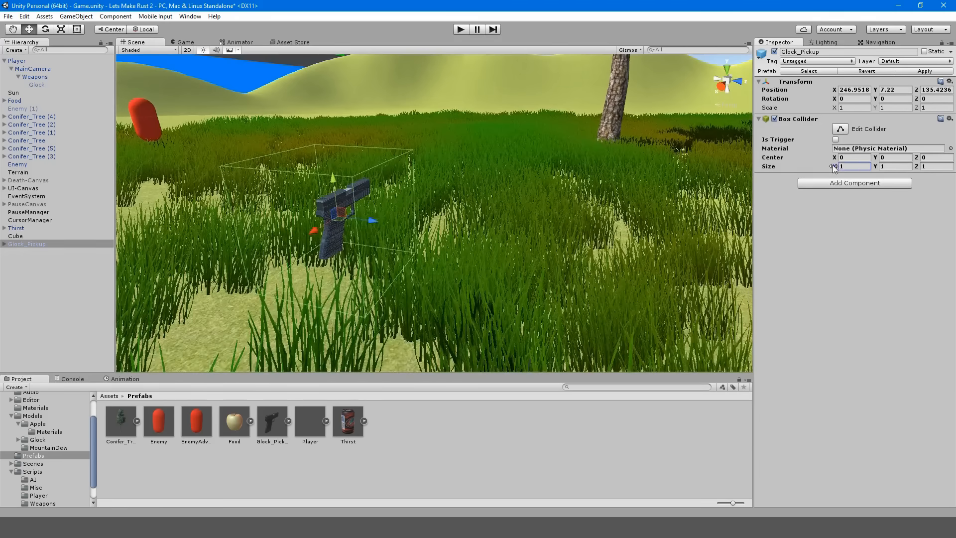
mouse_move(834, 166)
left_mouse_down()
mouse_move(813, 167)
mouse_move(824, 167)
left_mouse_up()
left_click_drag(643, 151, 475, 143, "alt")
left_click(838, 166)
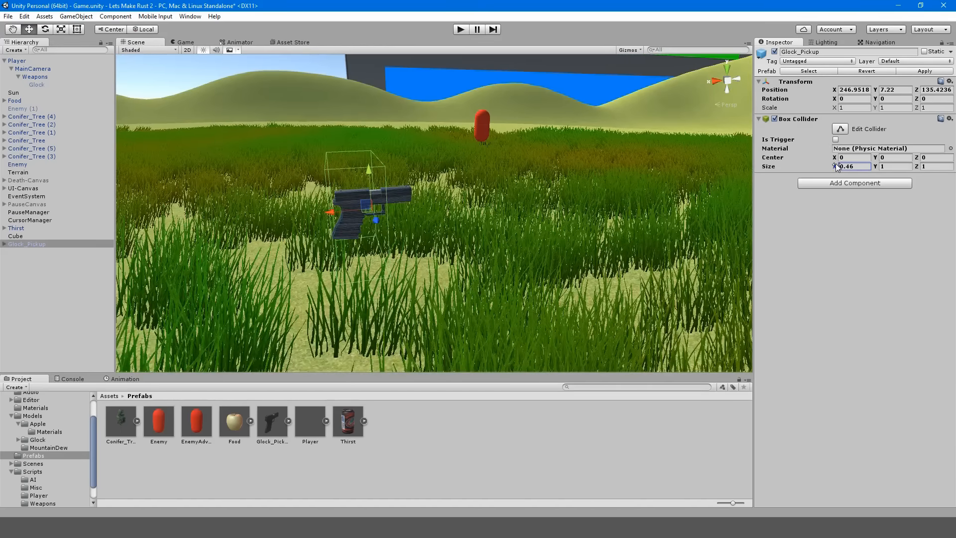
left_click_drag(837, 165, 913, 161)
key("ctrl+z")
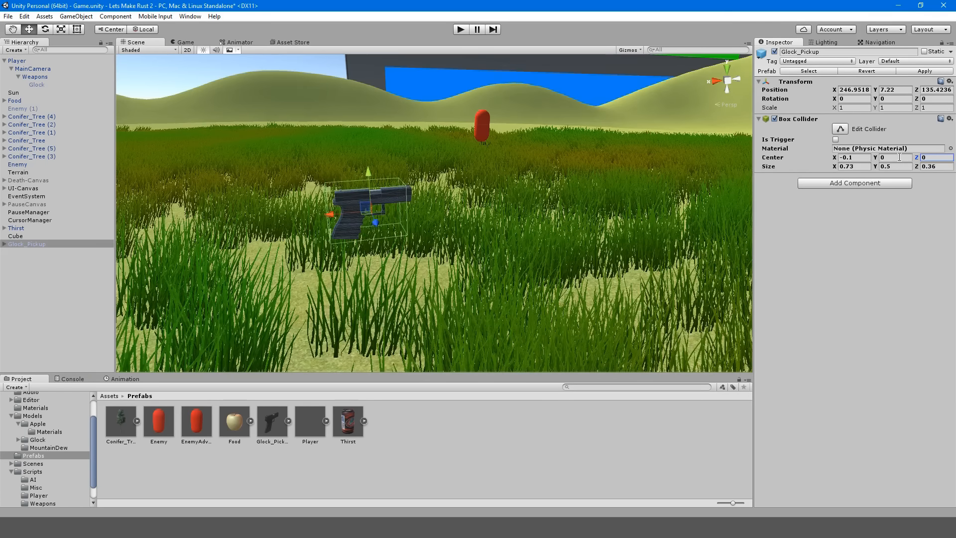
Refine the Box Collider's fit with centre X at -0.13 and size X at 0.79
left_click(881, 155)
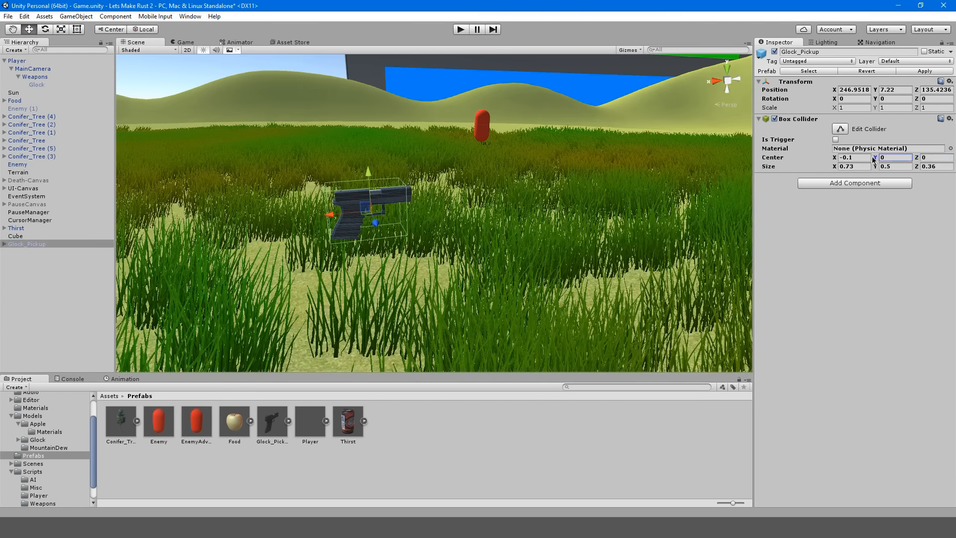
left_click(837, 157)
left_click_drag(837, 159, 834, 158)
left_click_drag(621, 109, 545, 93, "alt")
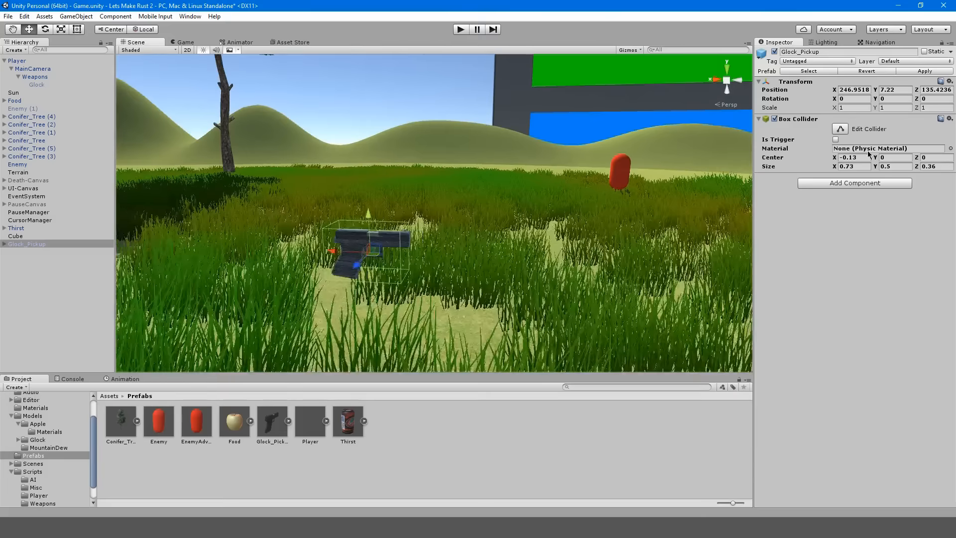
left_click(836, 167)
left_click_drag(834, 167, 836, 167)
Narrow the Box Collider to the Glock's thickness with size Z at 0.09
key("a")
mouse_move(573, 136)
right_mouse_down()
mouse_move(589, 148)
mouse_move(575, 132)
right_mouse_up()
key("w")
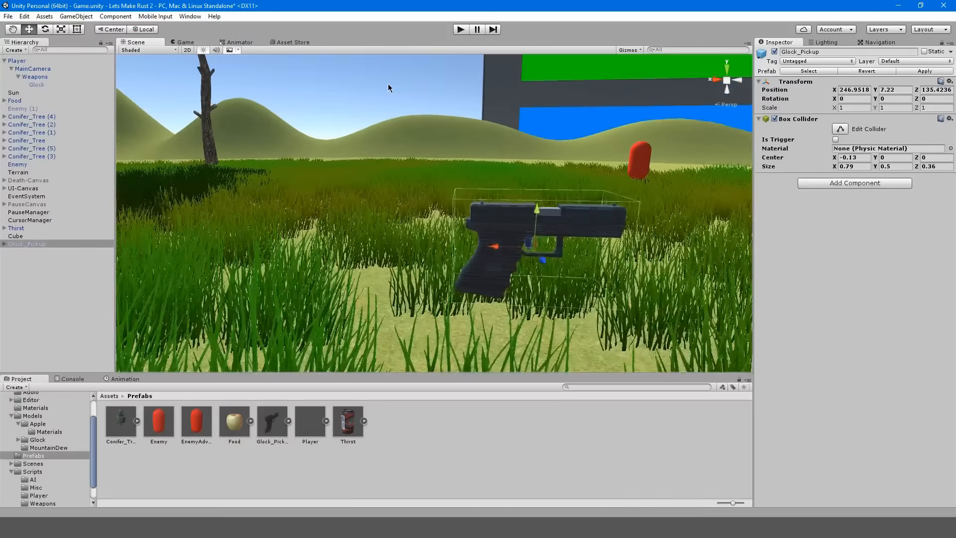
left_click(389, 86)
right_click_drag(388, 87, 359, 85)
key("w")
left_click(359, 85)
left_click(570, 273)
key("d")
right_click_drag(570, 273, 502, 224)
key("w")
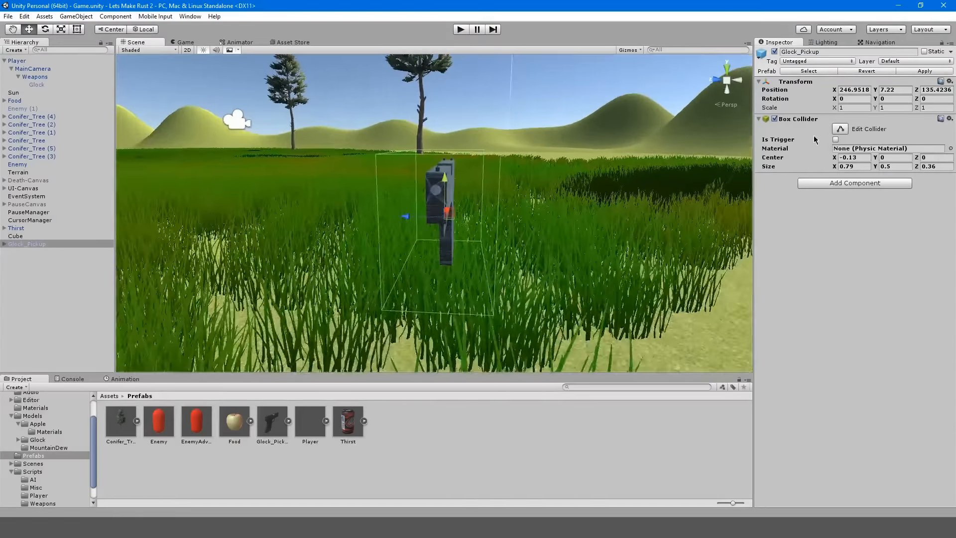
left_click(882, 166)
left_click_drag(916, 169, 912, 170)
Save the scene and check the collider's fit around the Glock from several sides
right_click_drag(732, 139, 752, 132)
key("d")
right_click_drag(515, 94, 291, 88)
key("s")
key("ctrl+s")
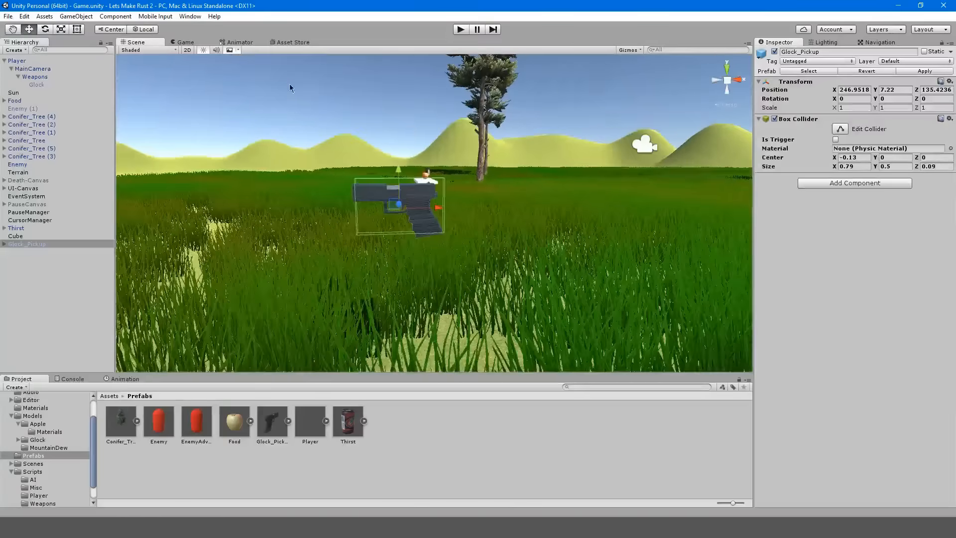
right_click_drag(451, 104, 335, 104)
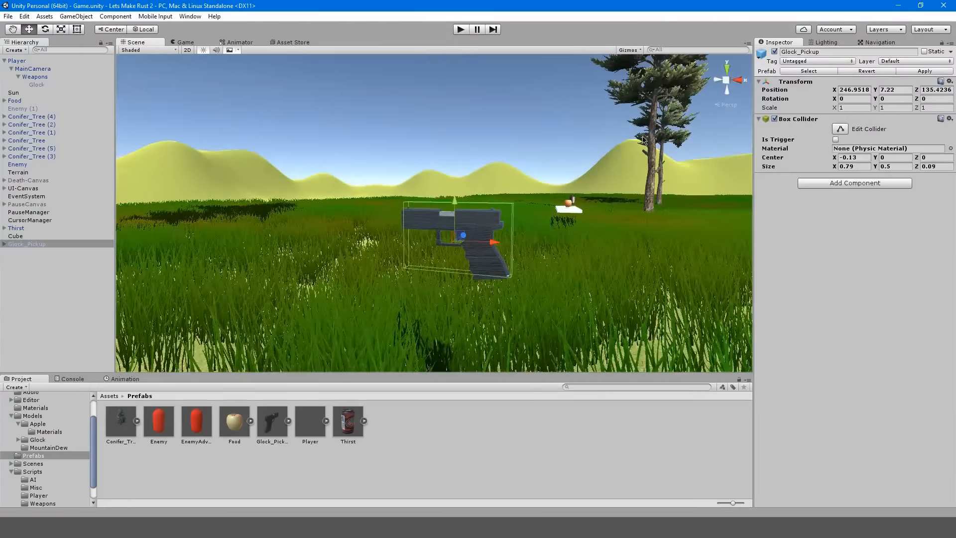
right_click_drag(458, 256, 462, 256)
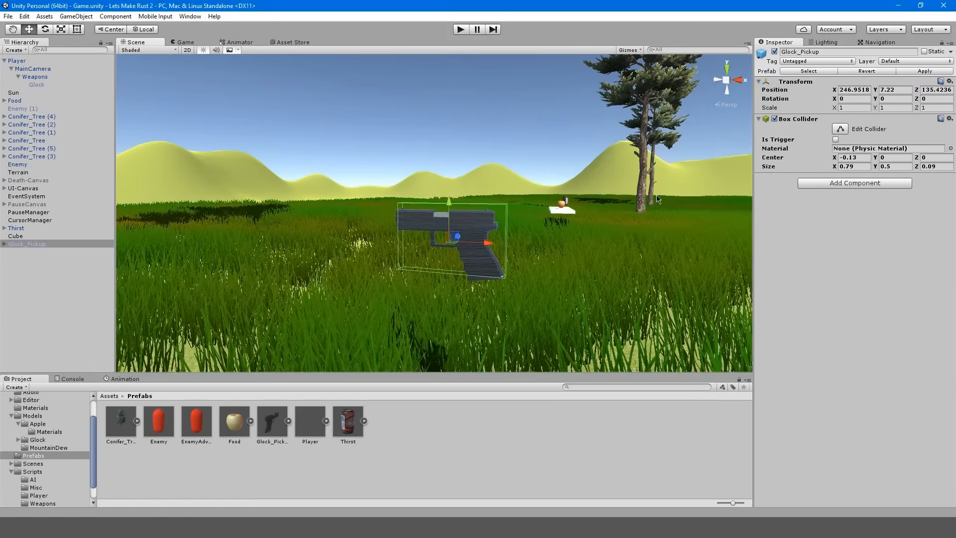
right_click_drag(531, 99, 348, 134)
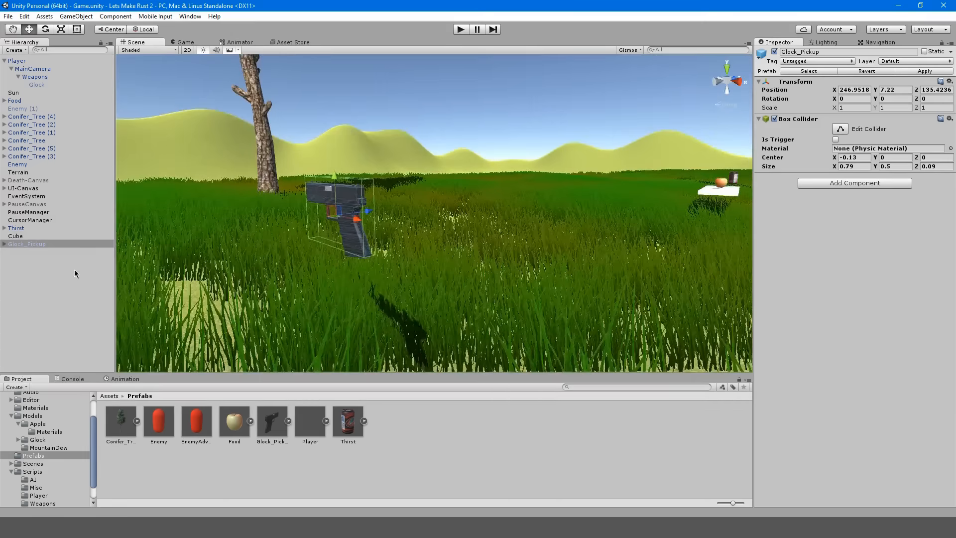
Attach the WeaponPickup script from the Scripts/Weapons folder to the Glock_Pickup object
left_click(4, 244)
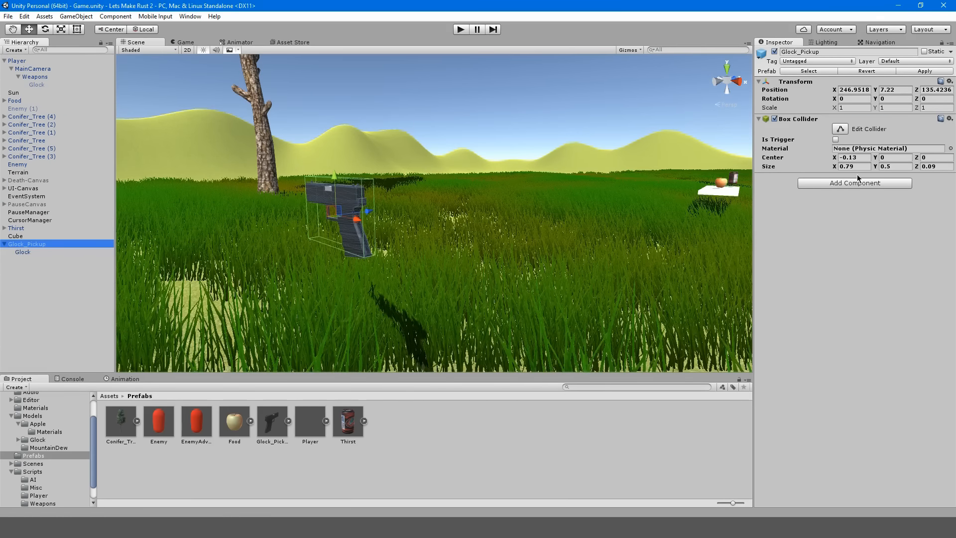
left_click(32, 471)
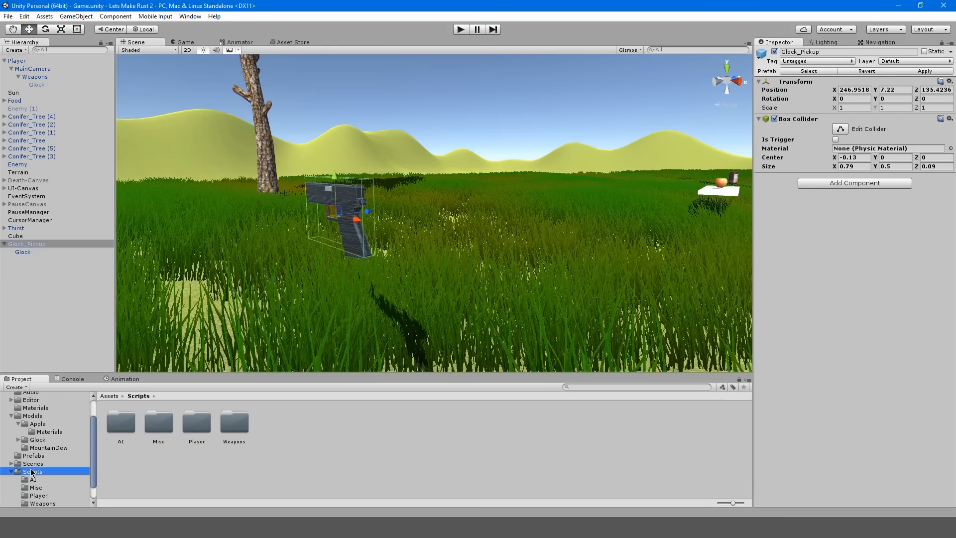
double_click(244, 427)
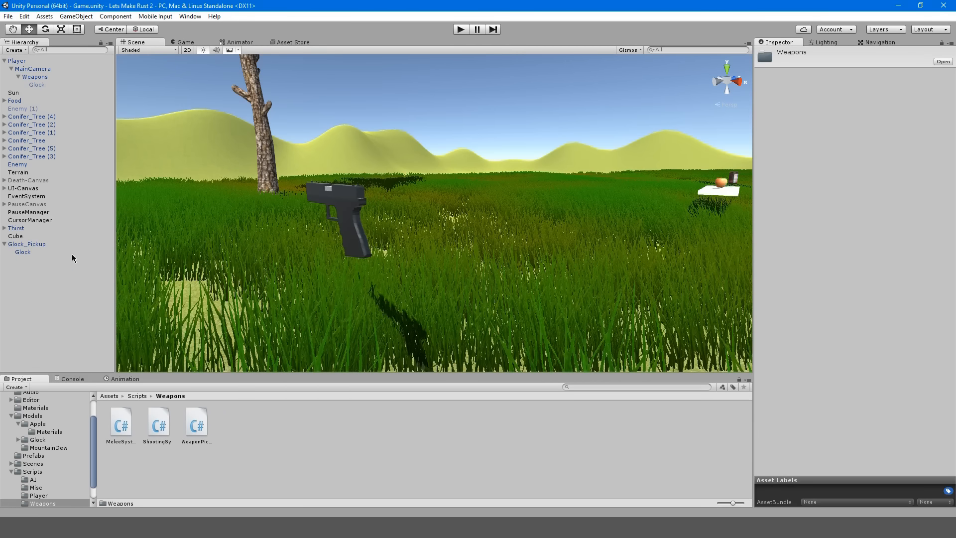
left_click(39, 244)
left_click_drag(200, 429, 864, 335)
Switch to Visual Studio and replace the default Start and Update methods of the WeaponPickup class with blank lines
key("alt+Tab")
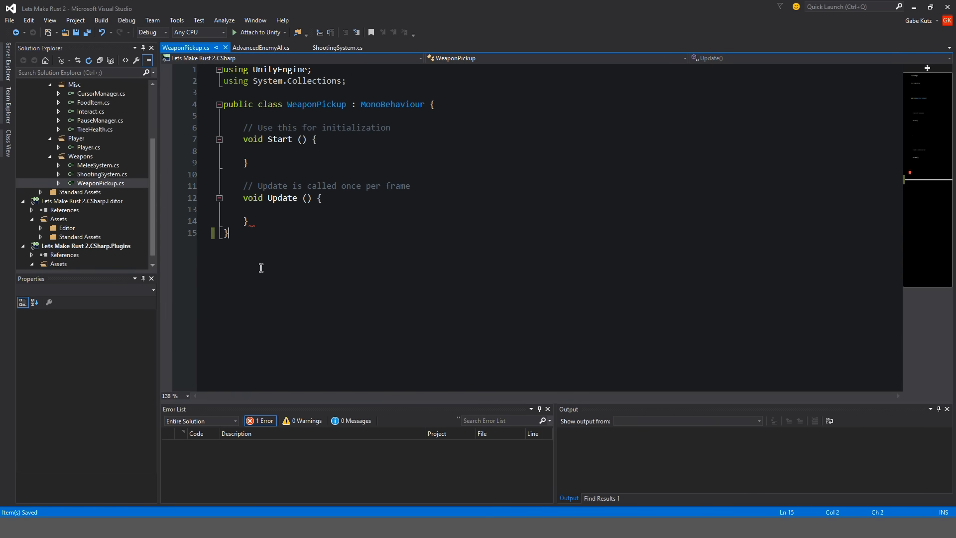
left_click_drag(256, 227, 150, 129)
key("Delete")
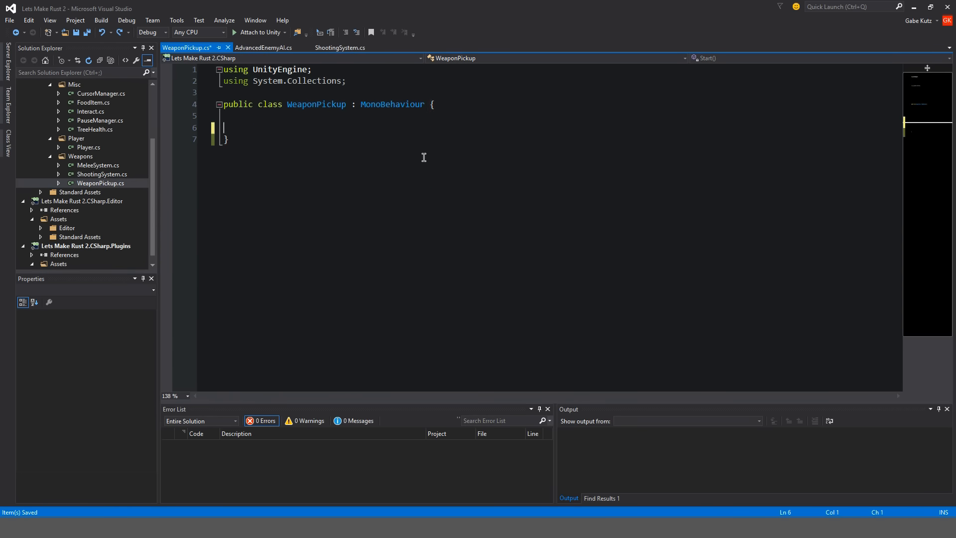
key("Return")
key("Return")
key("Up")
key("Up")
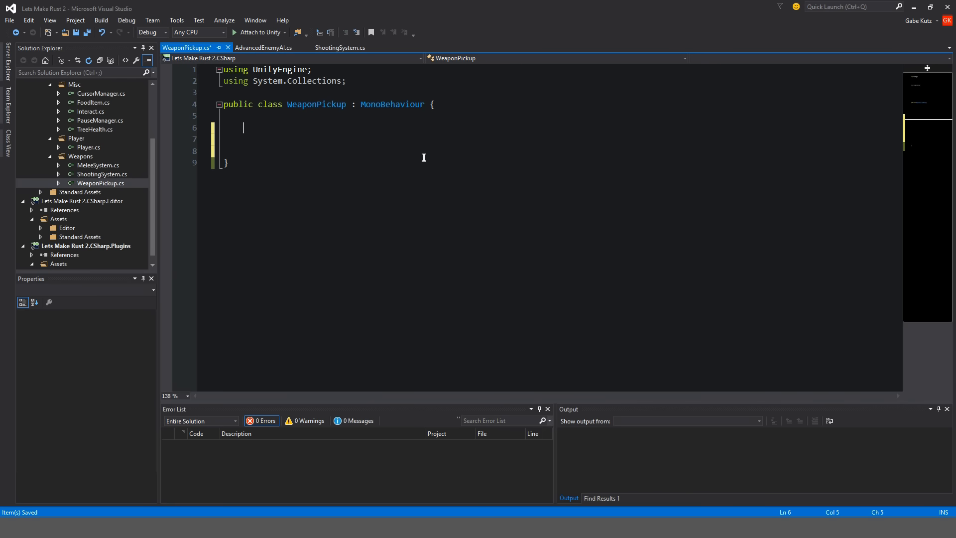
Declare a public string weaponName with the value "Glock" in the WeaponPickup class
type("public stri")
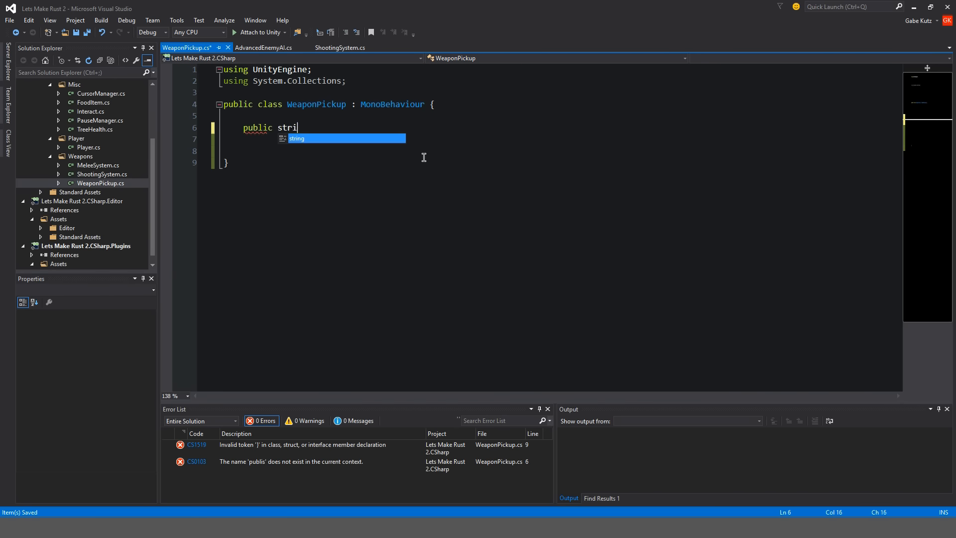
type("ng weaponName ")
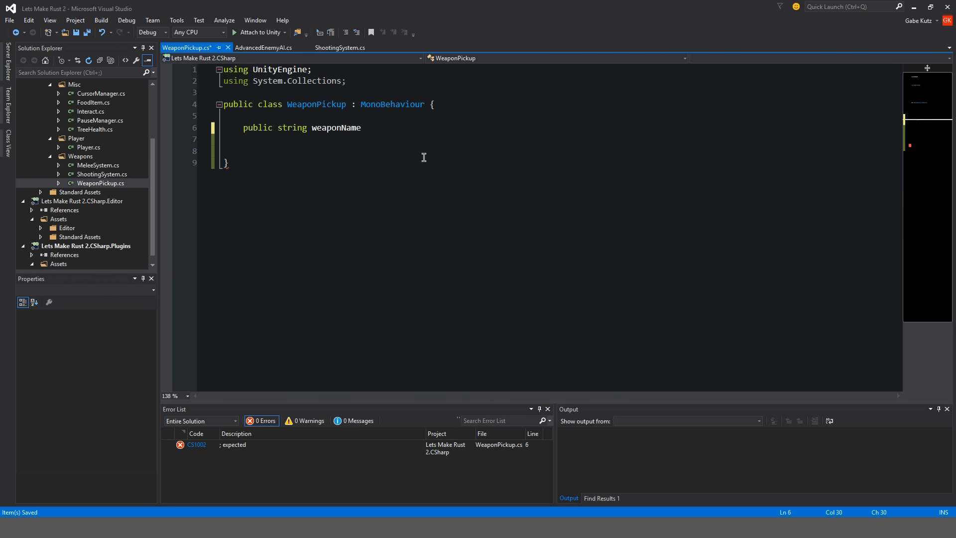
type(";")
key("Left")
type("= \"Glock\"")
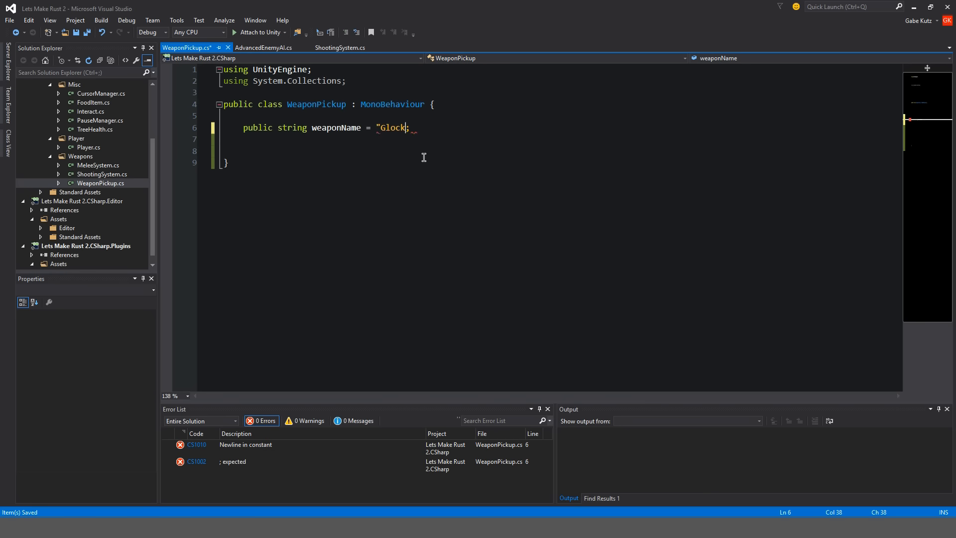
key("Right")
key("Return")
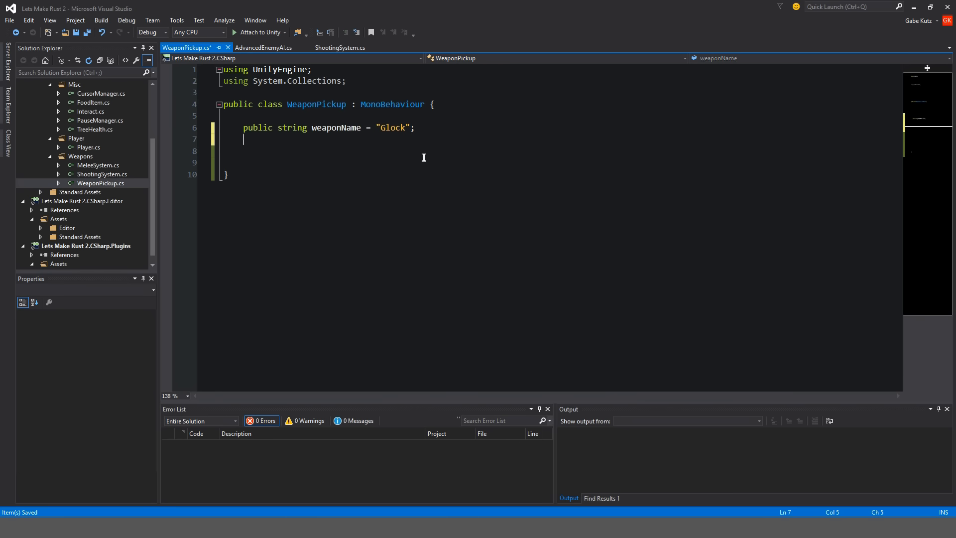
Start declaring a second public string, with a name beginning pickupN, below weaponName
type("public string ")
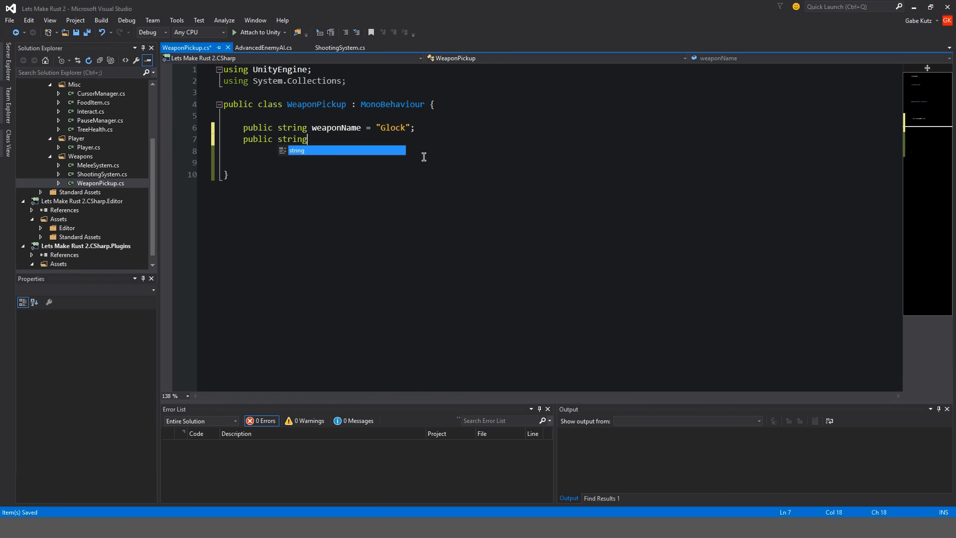
type("pickupN")
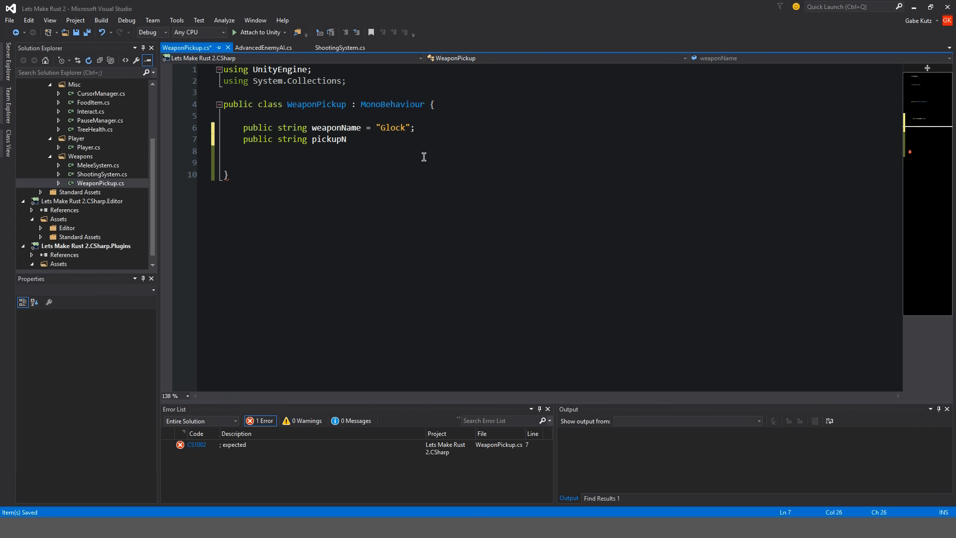